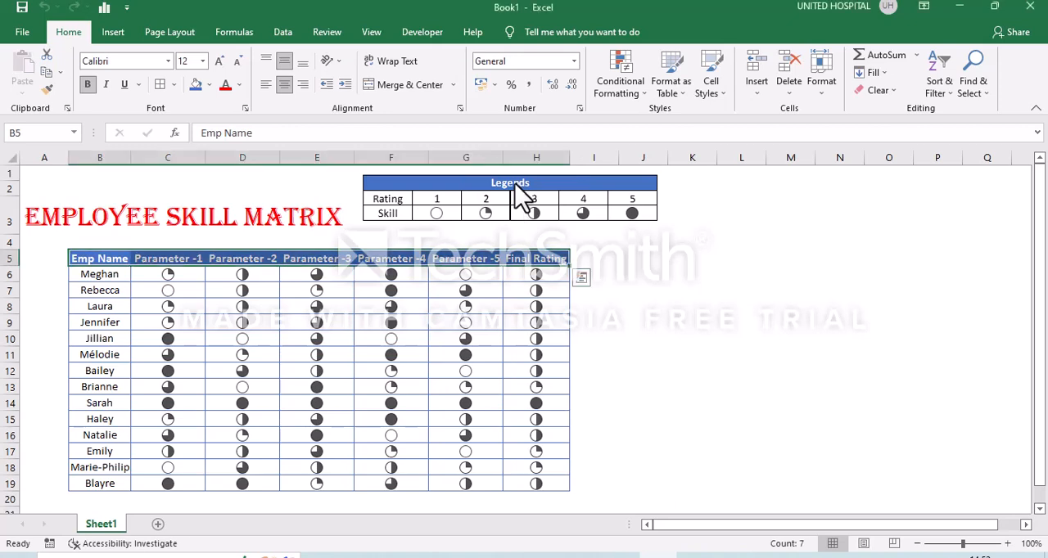
# Examine the finished Employee Skill Matrix on Sheet1, including its legend picture and the ratings across row 7.
pyautogui.click(463, 214)
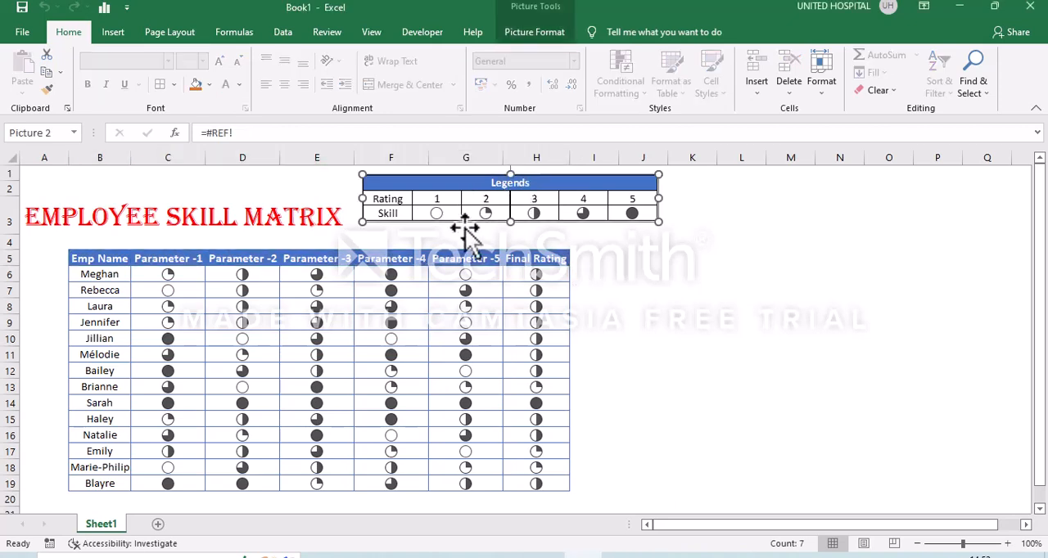
pyautogui.click(467, 228)
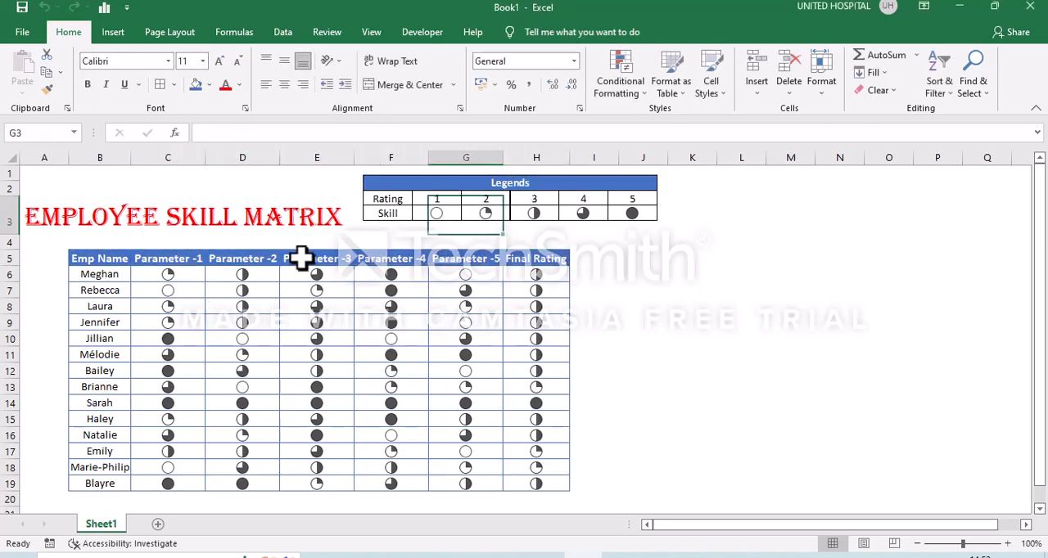
pyautogui.click(340, 232)
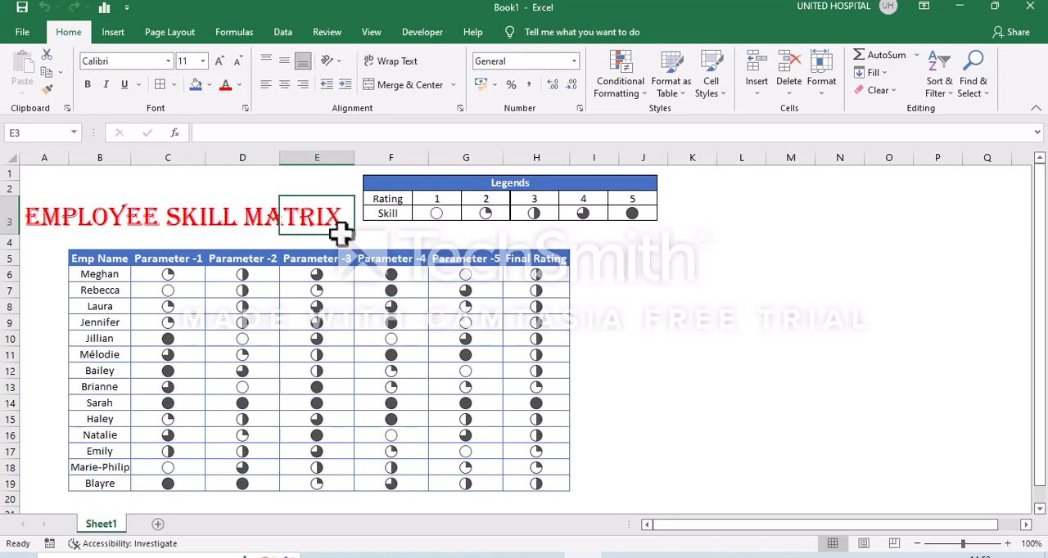
pyautogui.click(190, 284)
pyautogui.press('Right')
pyautogui.press('Right')
pyautogui.press('Right')
pyautogui.press('Right')
pyautogui.press('Right')
pyautogui.press('Right')
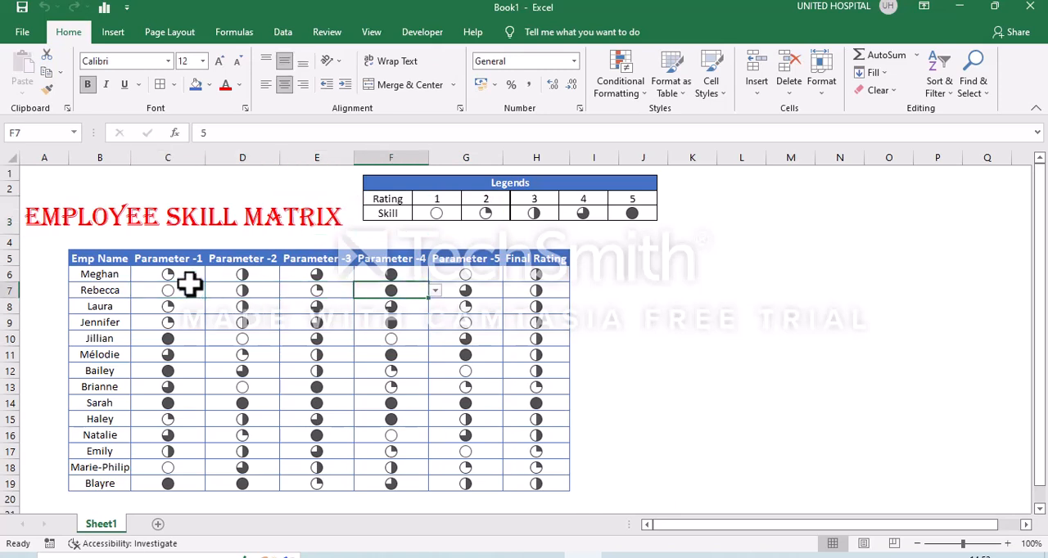
pyautogui.press('Left')
pyautogui.press('Left')
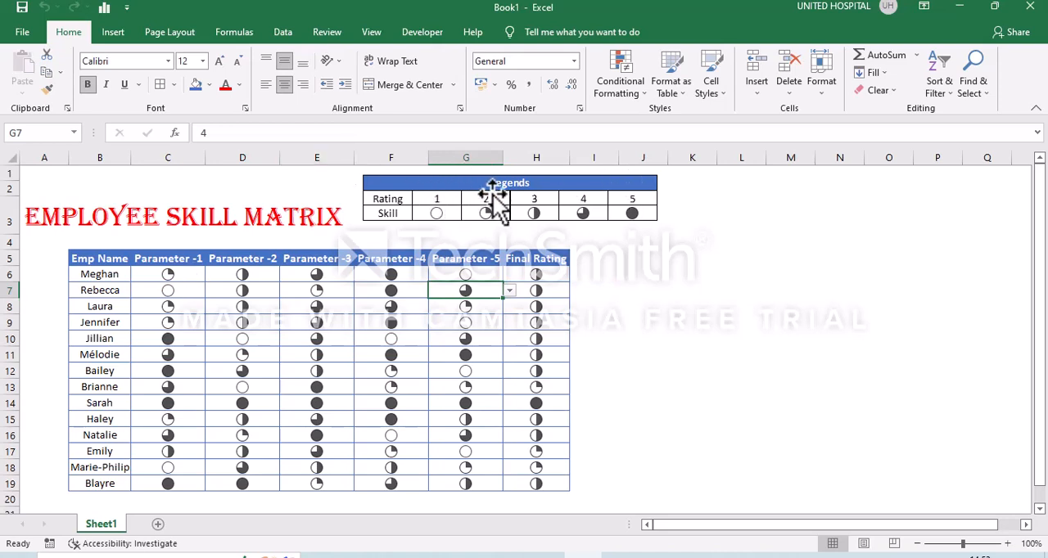
pyautogui.click(662, 240)
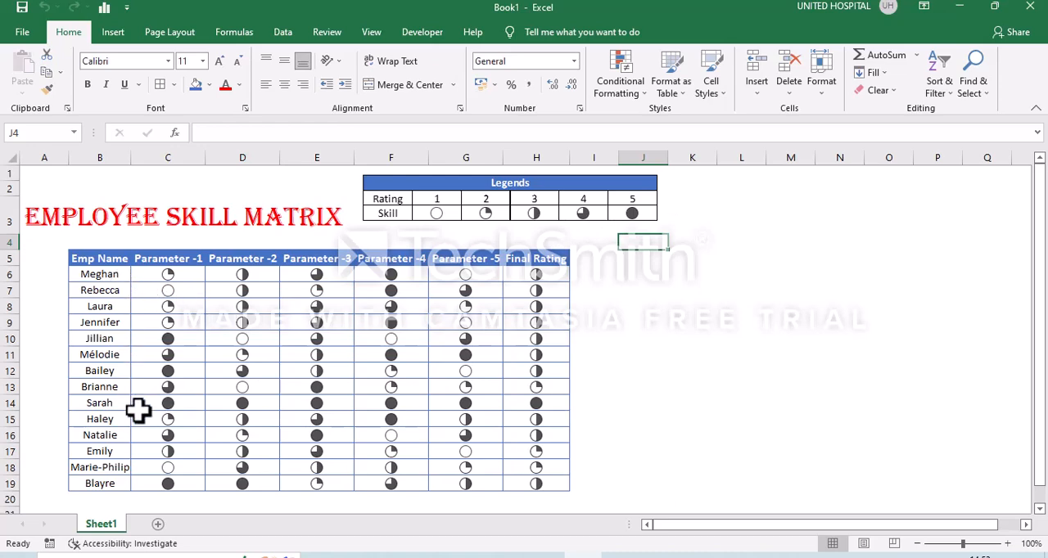
# Add a new worksheet and enter the headings "Emp Name" in B4 and "Parameter -1" in C4.
pyautogui.click(159, 525)
pyautogui.click(98, 214)
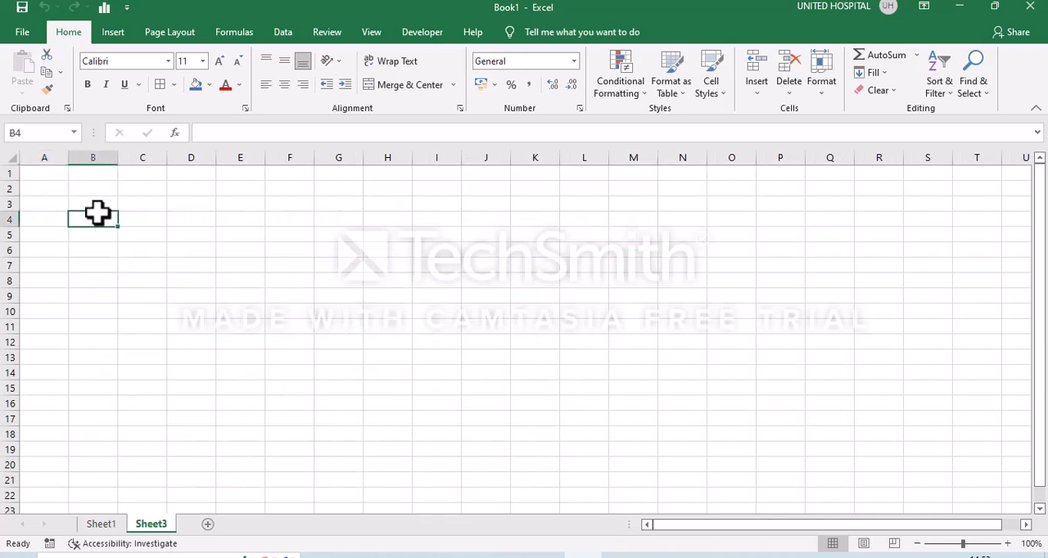
pyautogui.write('Emp Name')
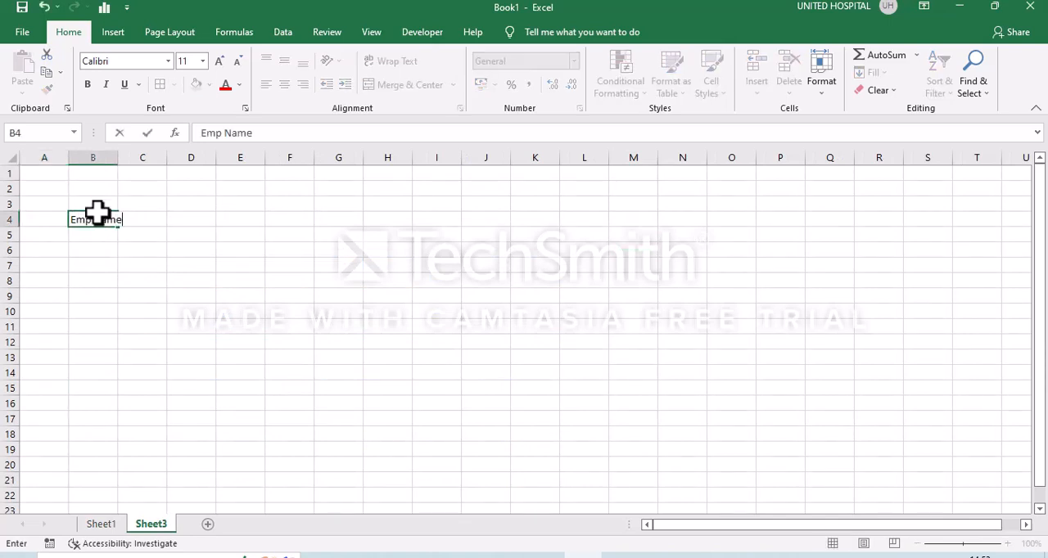
pyautogui.press('Tab')
pyautogui.write('Pa')
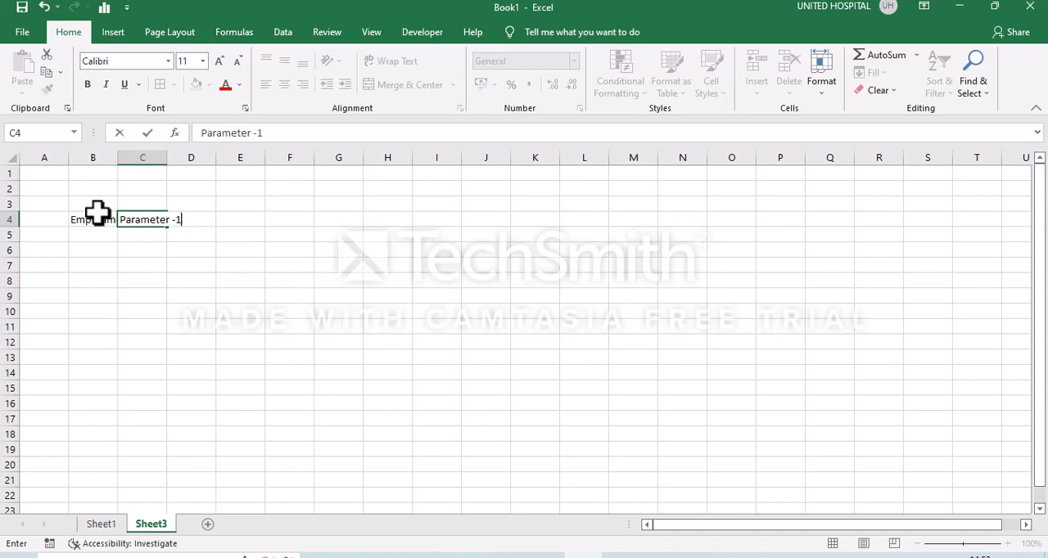
pyautogui.write('rameter -1')
pyautogui.press('Return')
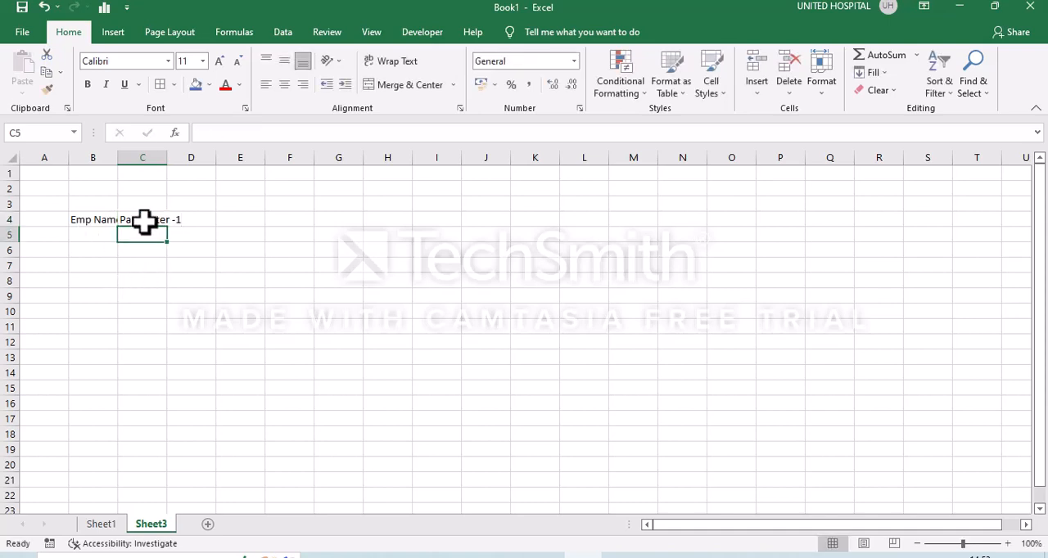
# Fill the Parameter heading series from C4 across to H4, and replace the heading in H4 with "Final Rating".
pyautogui.click(144, 221)
pyautogui.moveTo(168, 229); pyautogui.dragTo(396, 214)
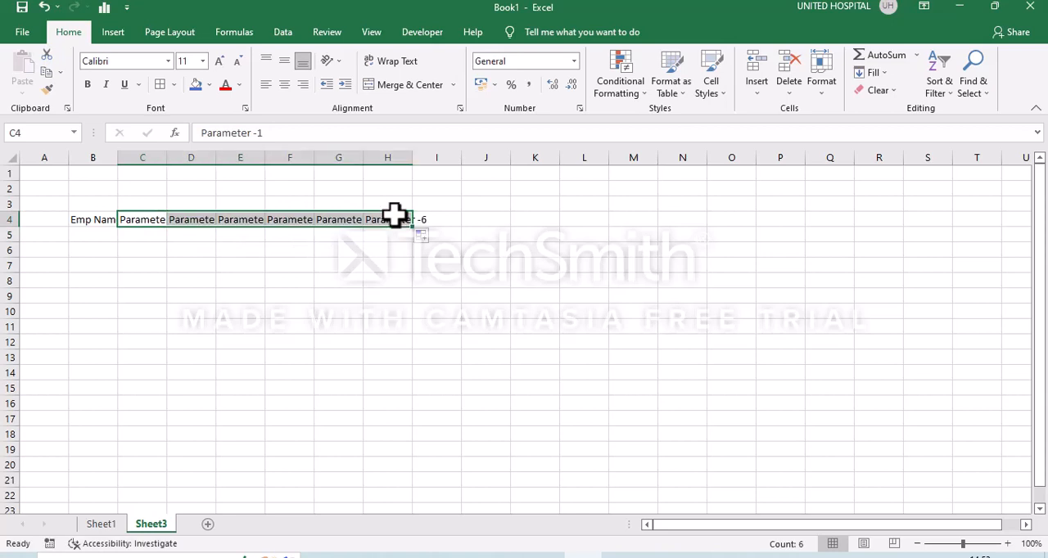
pyautogui.click(386, 235)
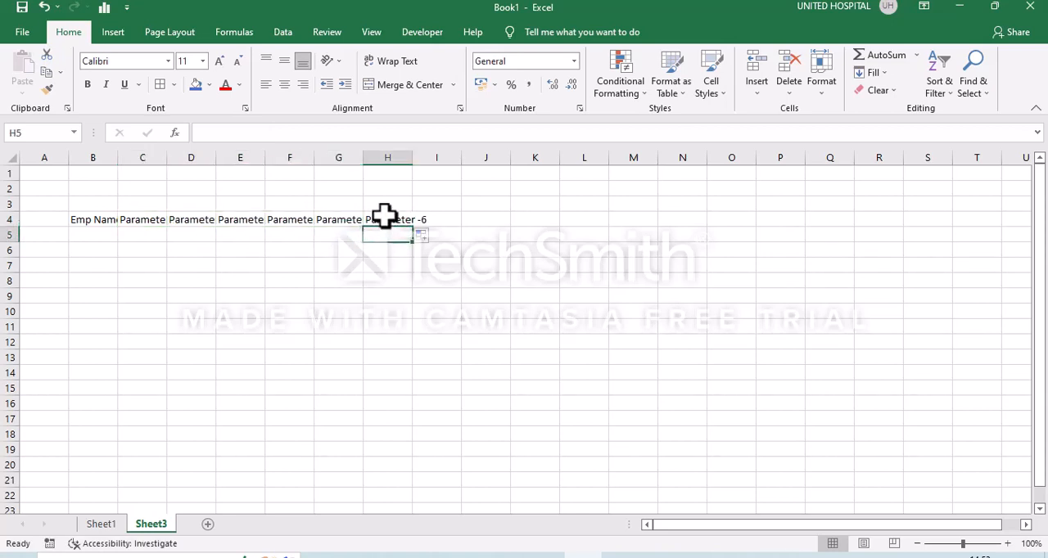
pyautogui.click(384, 218)
pyautogui.write('Final Rating')
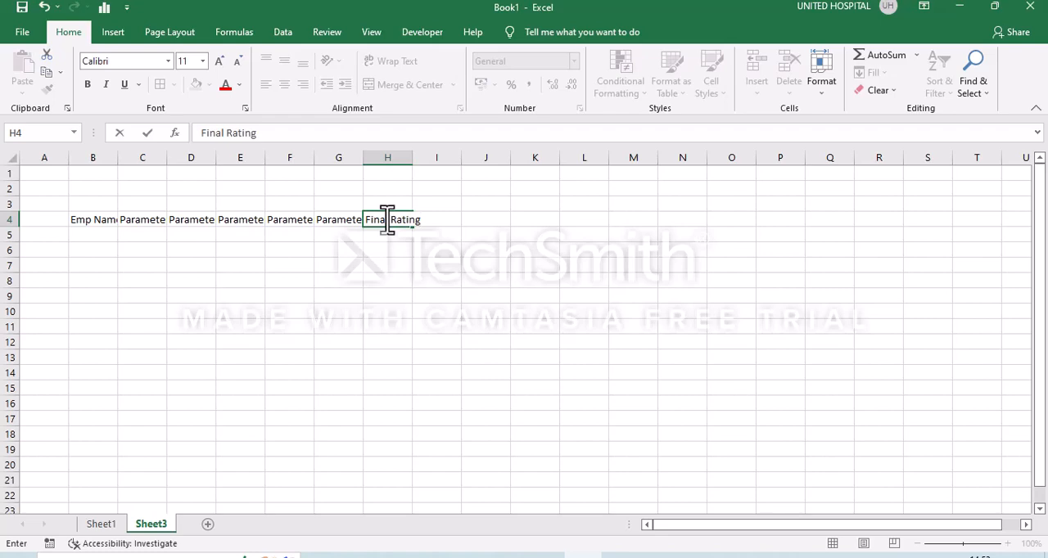
pyautogui.press('Return')
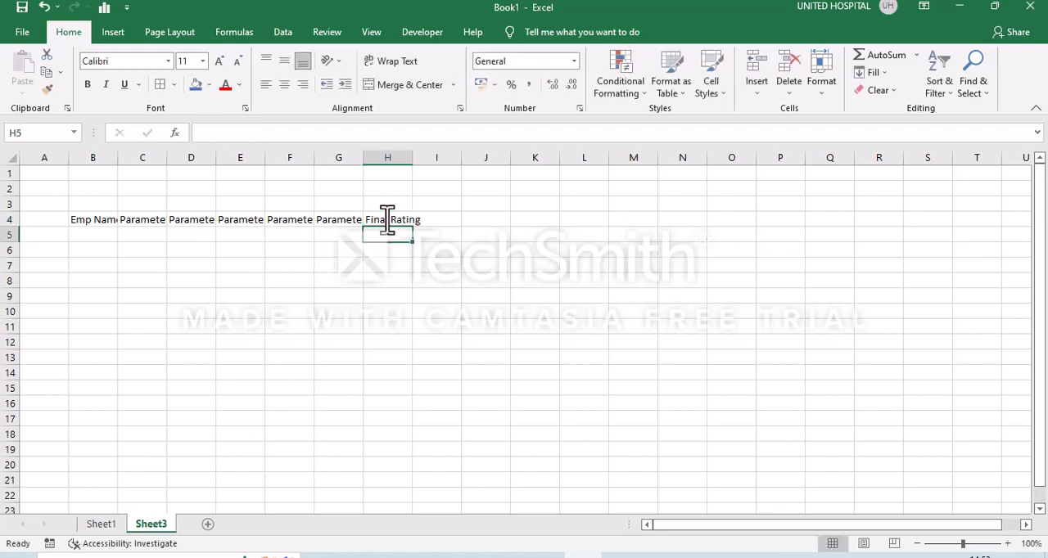
# Copy the employee names from B6:B19 on Sheet1 into Sheet3, starting at B5.
pyautogui.click(103, 525)
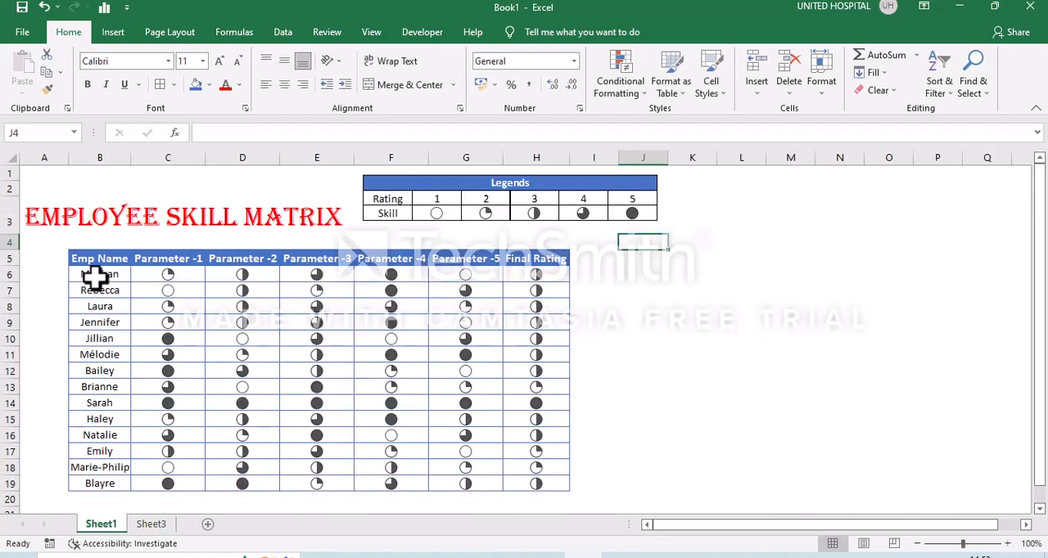
pyautogui.moveTo(95, 278); pyautogui.dragTo(100, 483)
pyautogui.hotkey('ctrl', 'c')
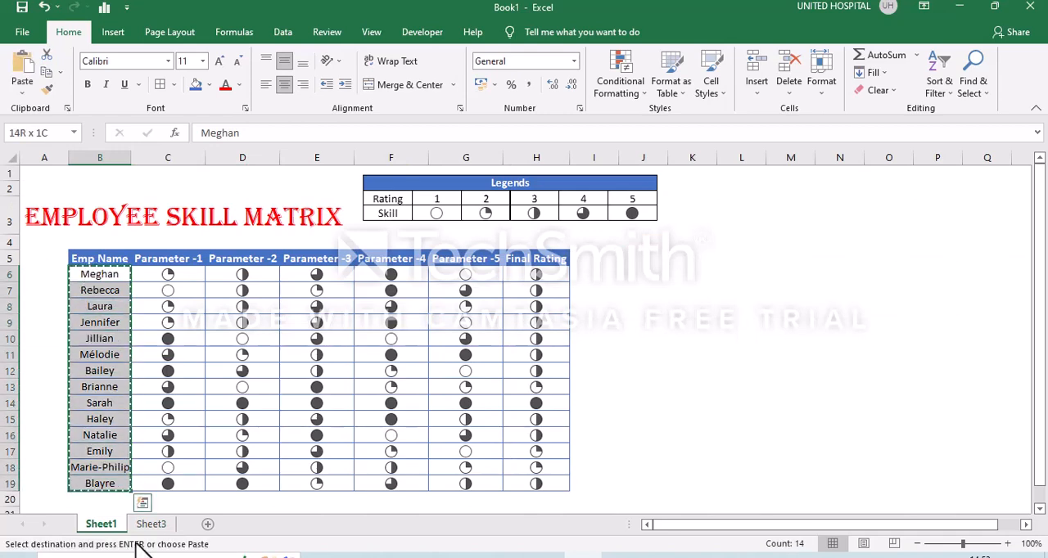
pyautogui.click(163, 527)
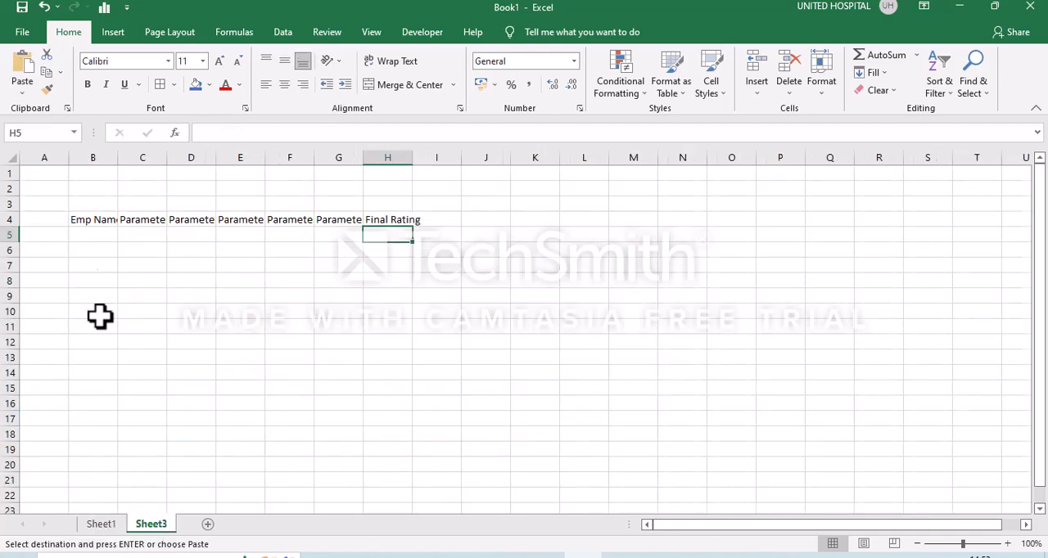
pyautogui.click(100, 234)
pyautogui.hotkey('ctrl', 'v')
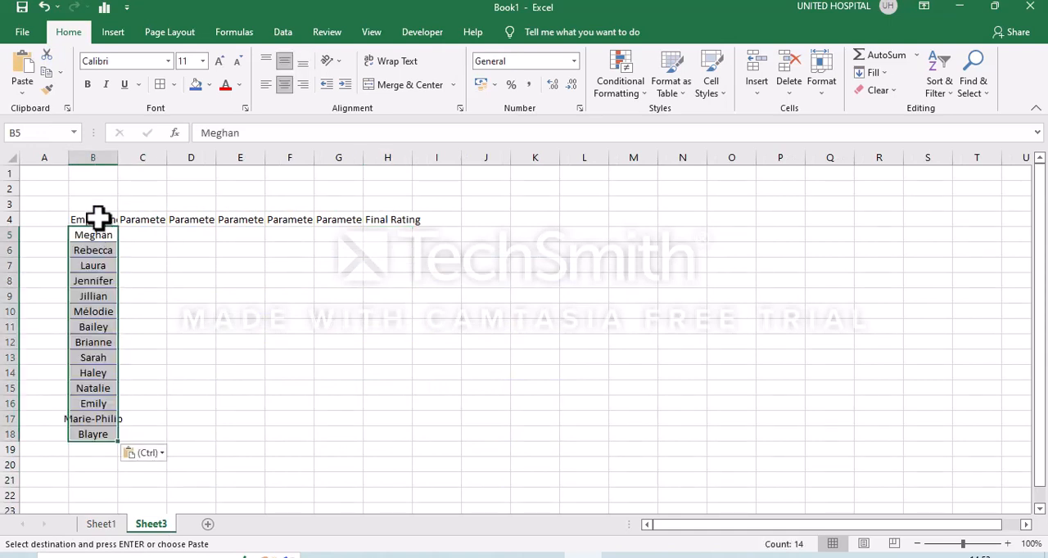
# Select the table range B4:H18 on Sheet3 and turn off the sheet's gridlines.
pyautogui.click(99, 220)
pyautogui.hotkey('shift', 'Right')
pyautogui.hotkey('shift', 'Right')
pyautogui.hotkey('shift', 'Right')
pyautogui.hotkey('shift', 'Right')
pyautogui.hotkey('shift', 'Right')
pyautogui.hotkey('shift', 'Right')
pyautogui.hotkey('shift', 'Right')
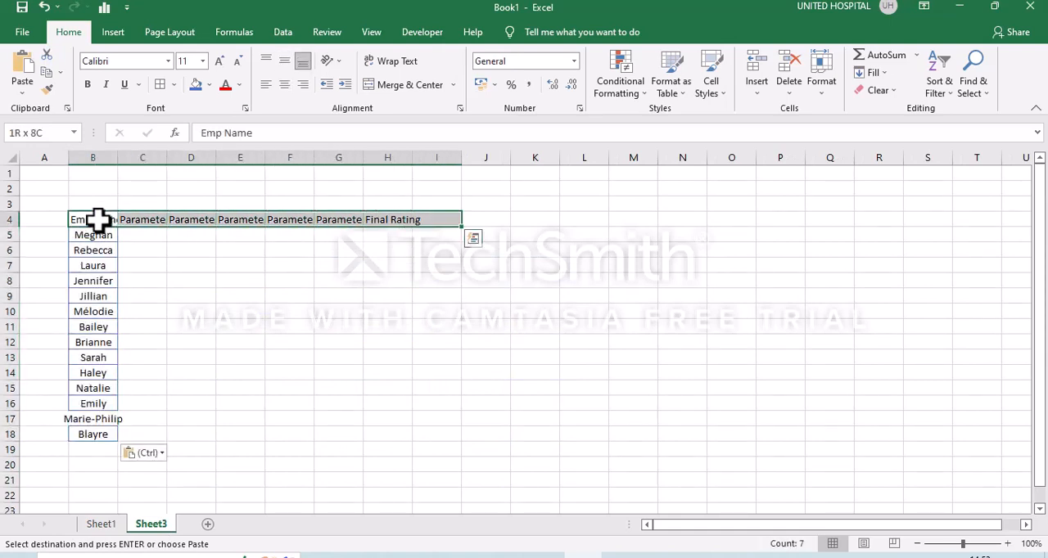
pyautogui.hotkey('shift', 'Left')
pyautogui.hotkey('shift', 'Down')
pyautogui.hotkey('shift', 'Down')
pyautogui.hotkey('shift', 'Down')
pyautogui.hotkey('shift', 'Down')
pyautogui.hotkey('shift', 'Down')
pyautogui.hotkey('shift', 'Down')
pyautogui.hotkey('shift', 'Down')
pyautogui.hotkey('shift', 'Down')
pyautogui.hotkey('shift', 'Down')
pyautogui.hotkey('shift', 'Down')
pyautogui.hotkey('shift', 'Down')
pyautogui.hotkey('shift', 'Down')
pyautogui.hotkey('shift', 'Down')
pyautogui.hotkey('shift', 'Down')
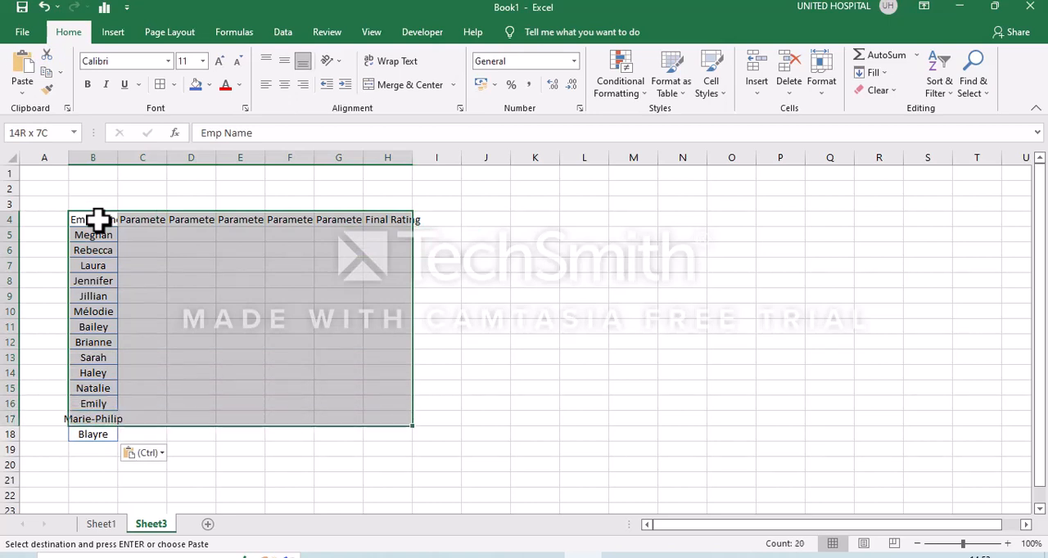
pyautogui.click(373, 33)
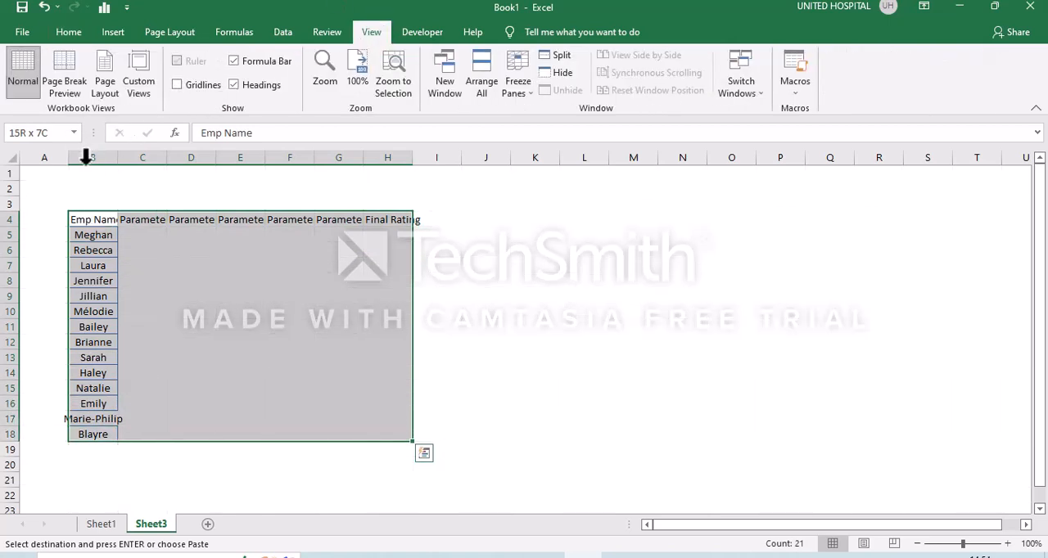
pyautogui.click(79, 38)
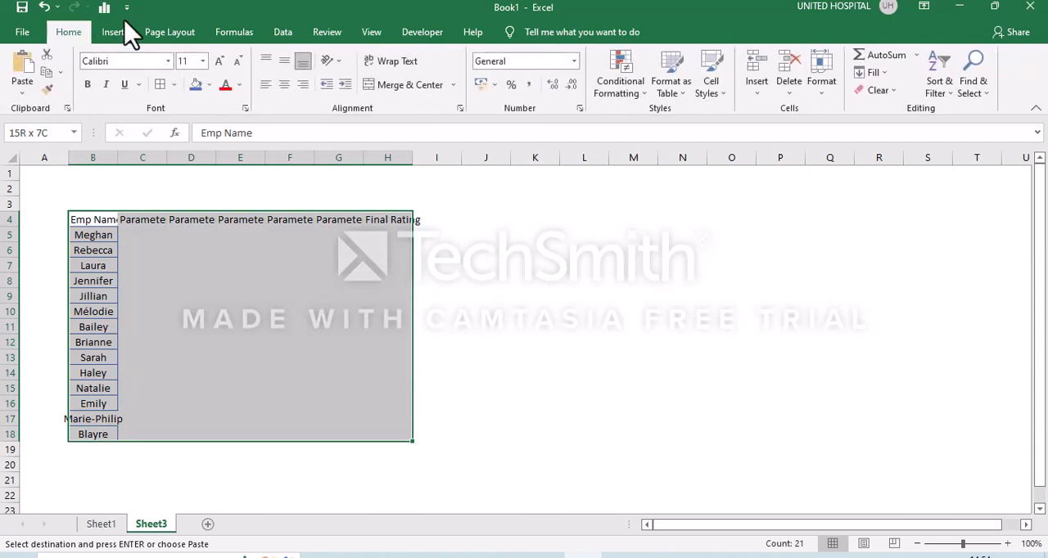
# Apply blue outline and inside borders to the table range B4:H18.
pyautogui.click(174, 85)
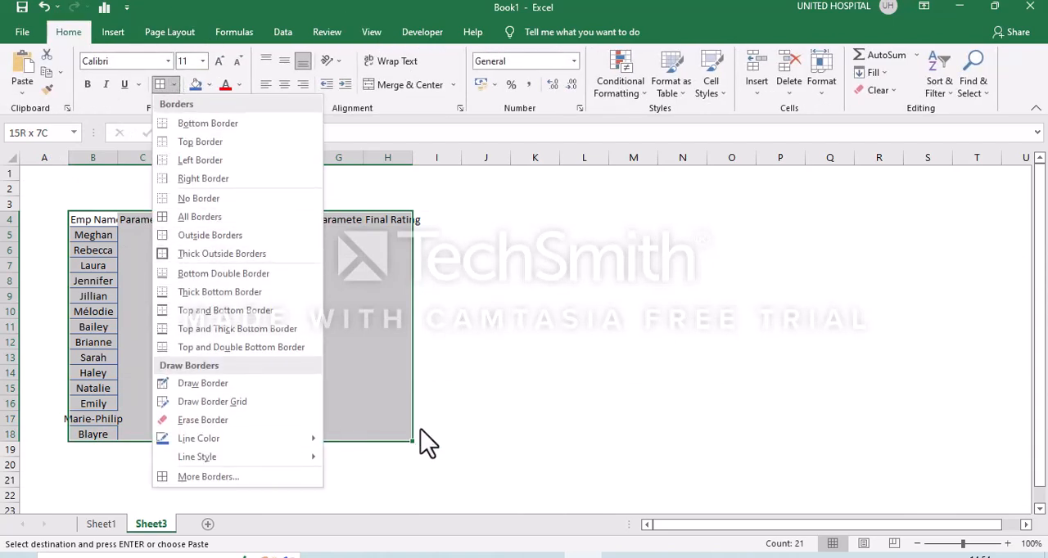
pyautogui.click(551, 397)
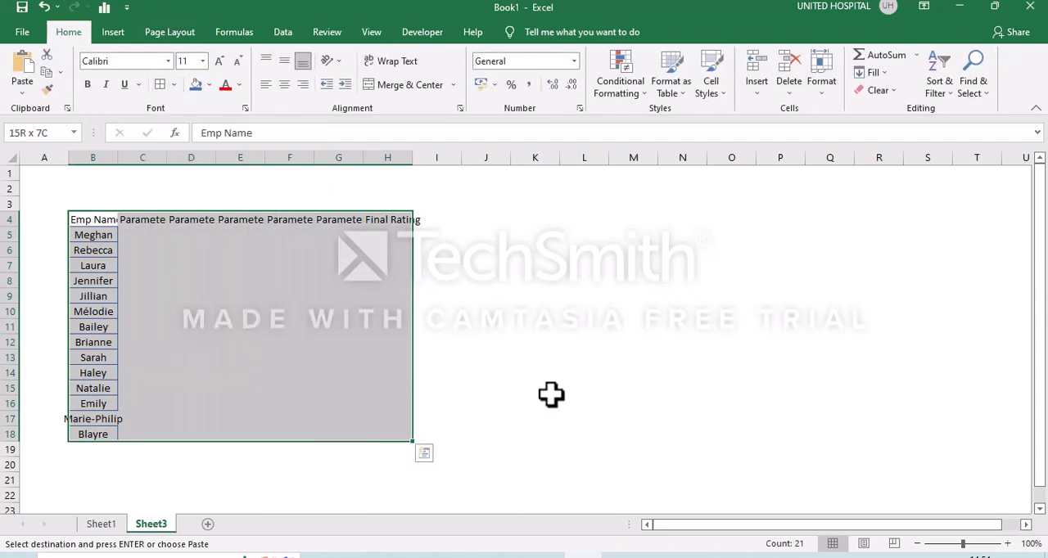
pyautogui.rightClick(315, 338)
pyautogui.click(407, 501)
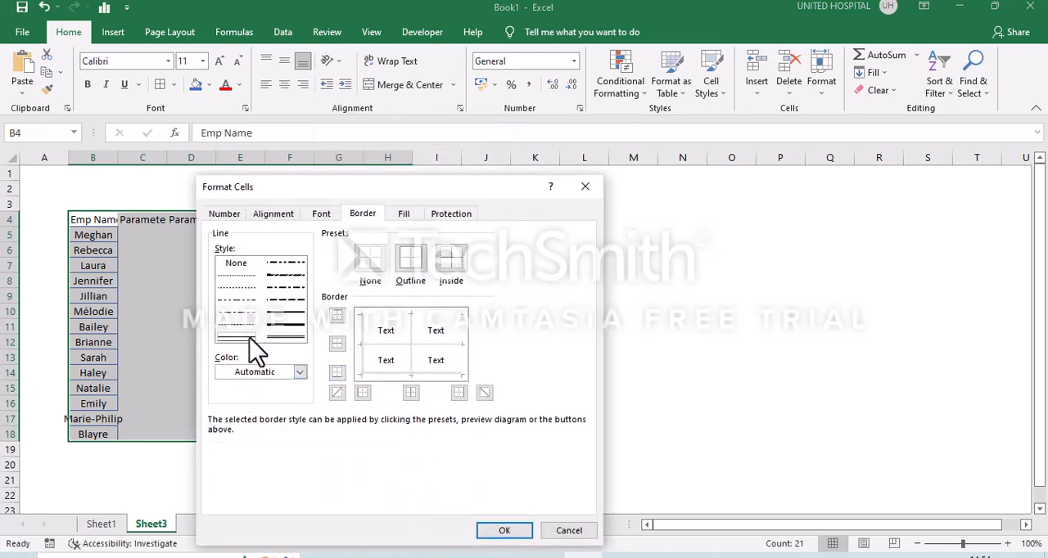
pyautogui.click(298, 374)
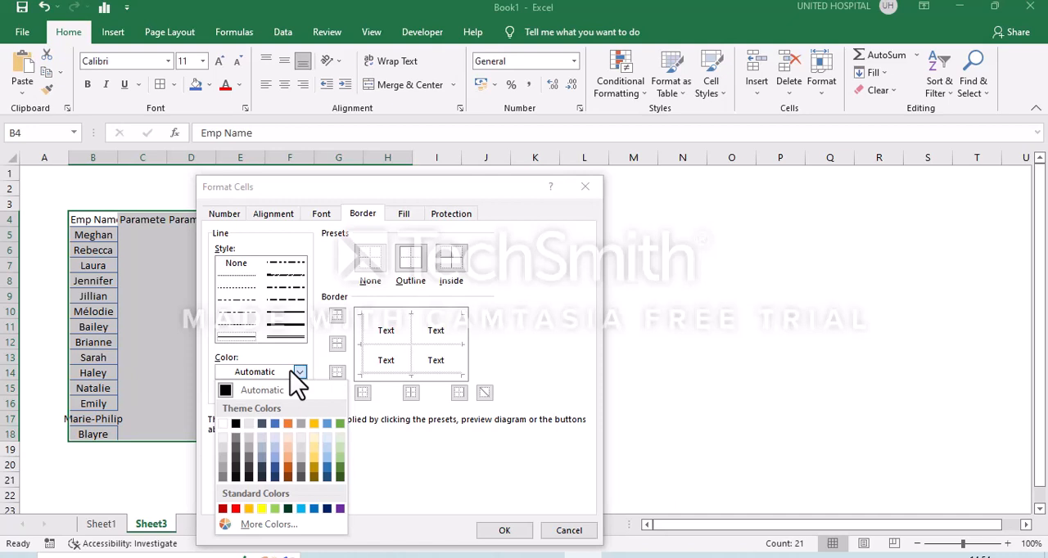
pyautogui.click(275, 424)
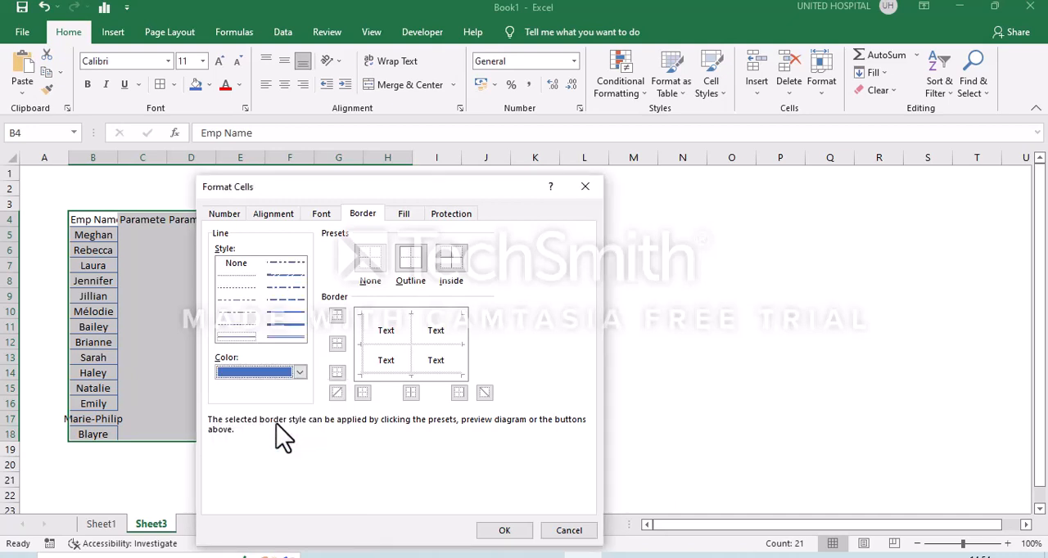
pyautogui.click(412, 268)
pyautogui.click(455, 270)
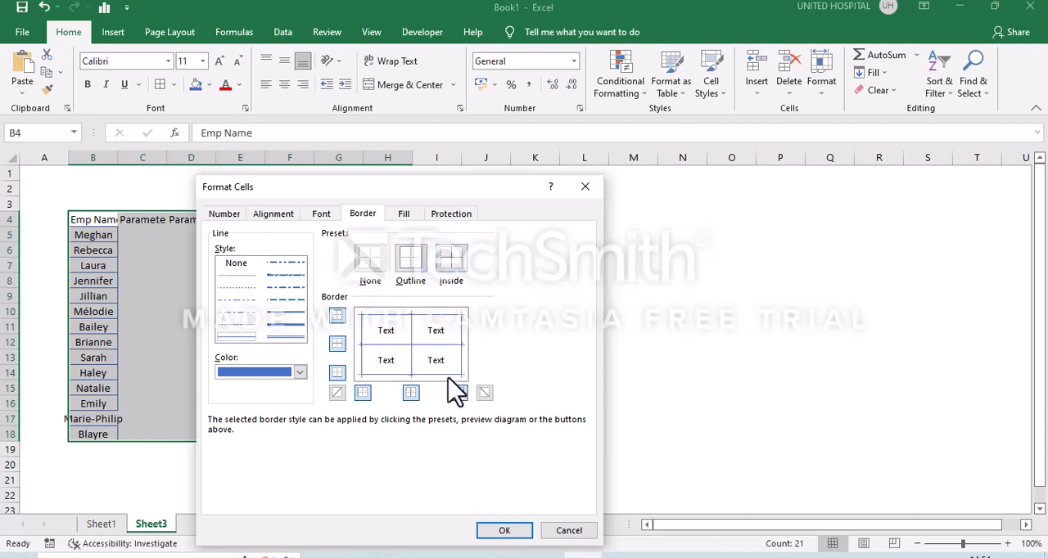
pyautogui.click(507, 532)
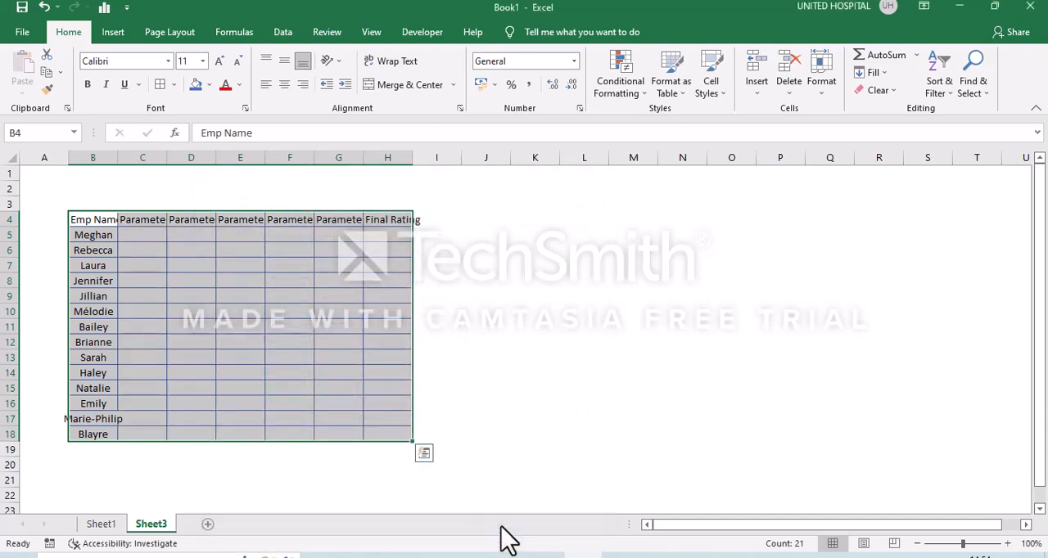
# Auto-fit the width of all columns on Sheet3 to their contents.
pyautogui.click(440, 328)
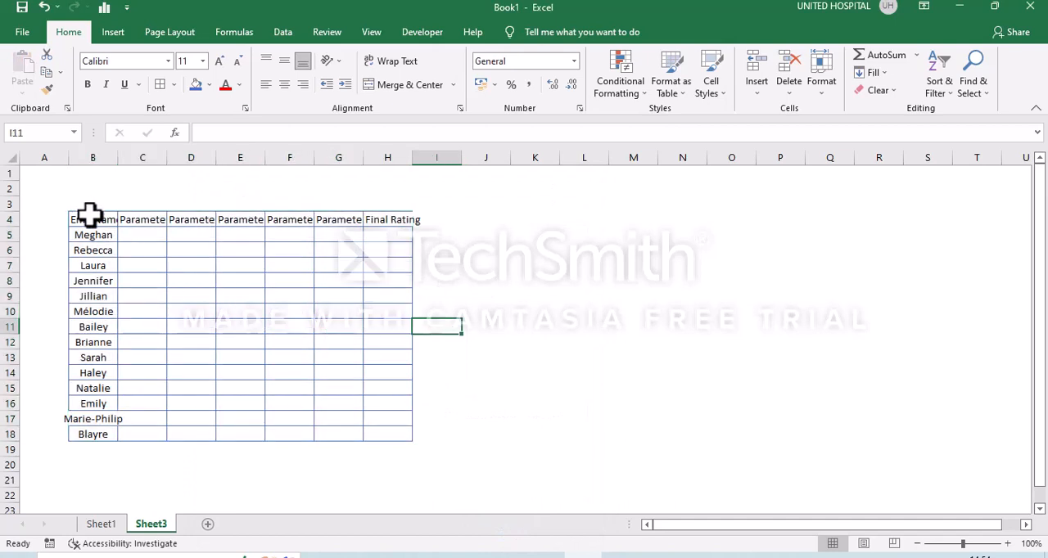
pyautogui.click(12, 156)
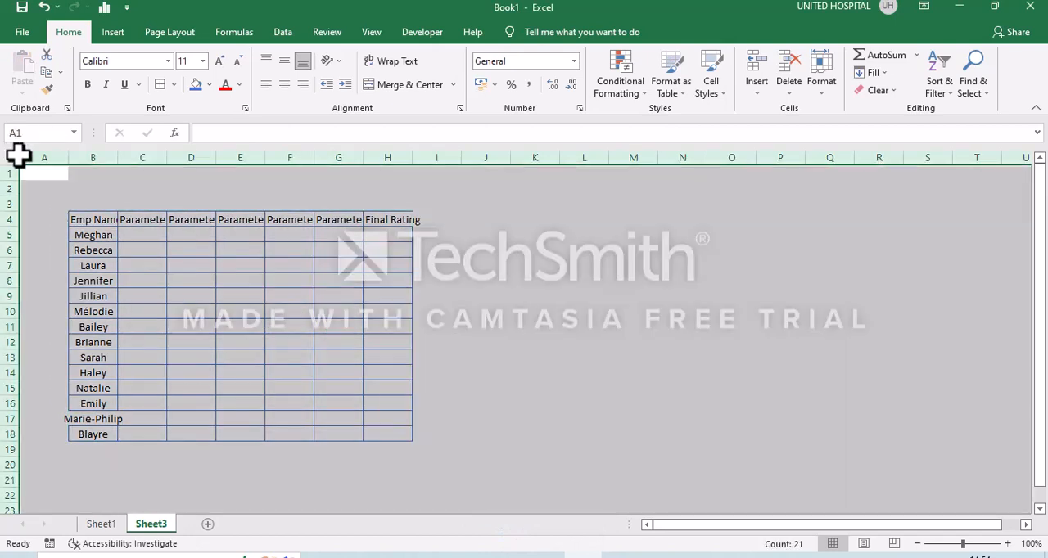
pyautogui.doubleClick(68, 157)
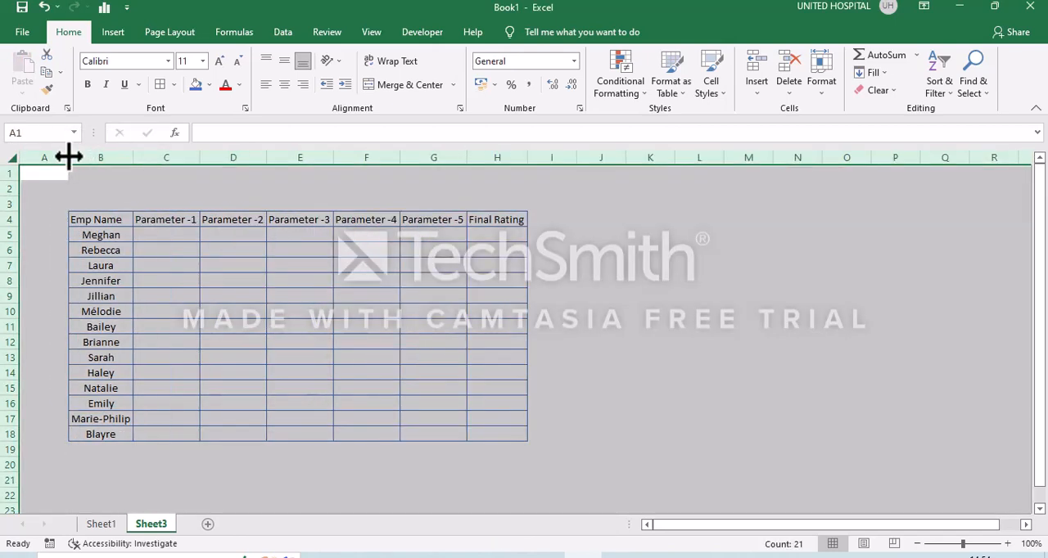
# Fill the header row B4:H4 with blue and set its font color to white.
pyautogui.click(122, 214)
pyautogui.hotkey('shift', 'Right')
pyautogui.hotkey('shift', 'Right')
pyautogui.hotkey('shift', 'Right')
pyautogui.hotkey('shift', 'Right')
pyautogui.hotkey('shift', 'Right')
pyautogui.hotkey('shift', 'Right')
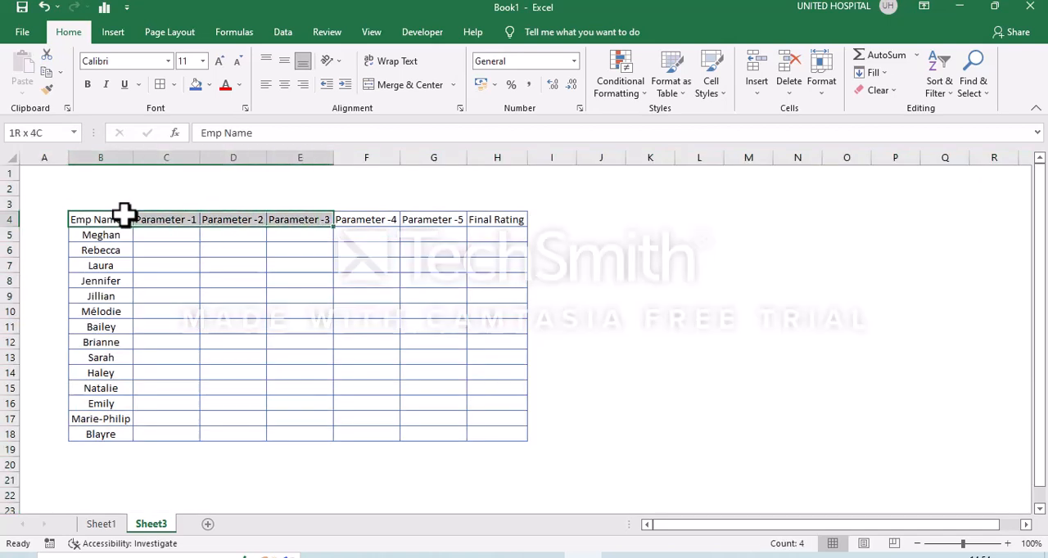
pyautogui.click(196, 82)
pyautogui.click(240, 86)
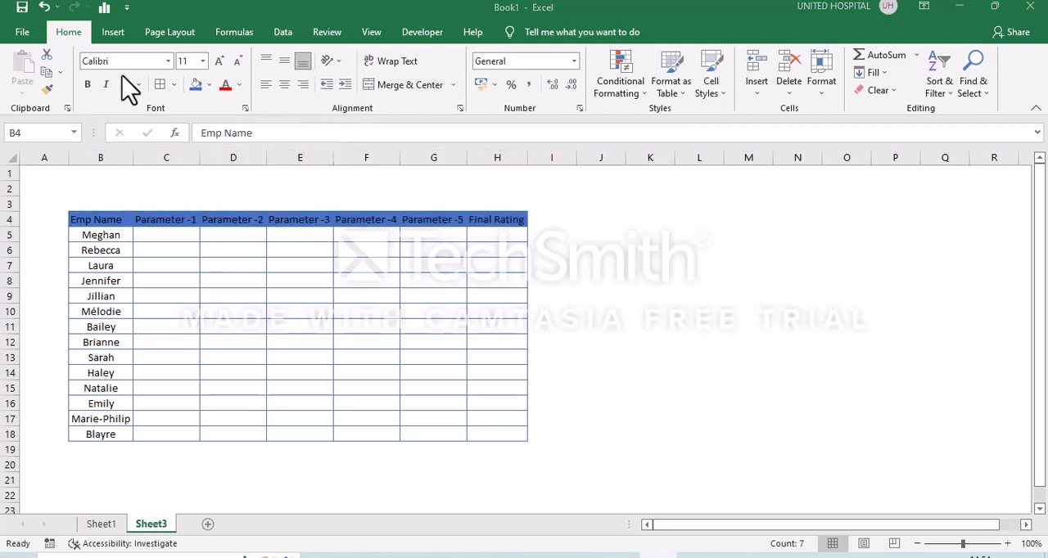
pyautogui.click(240, 85)
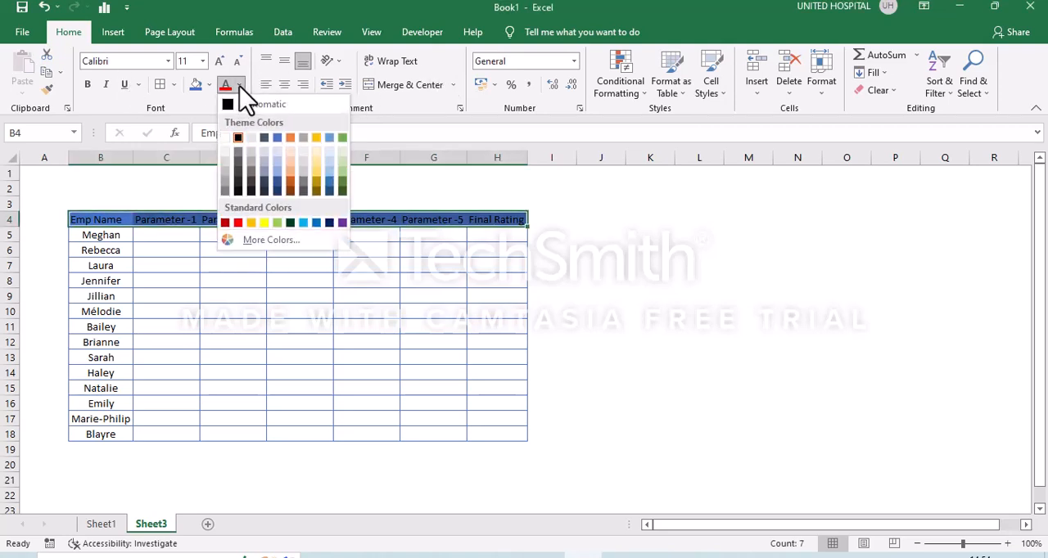
pyautogui.click(227, 139)
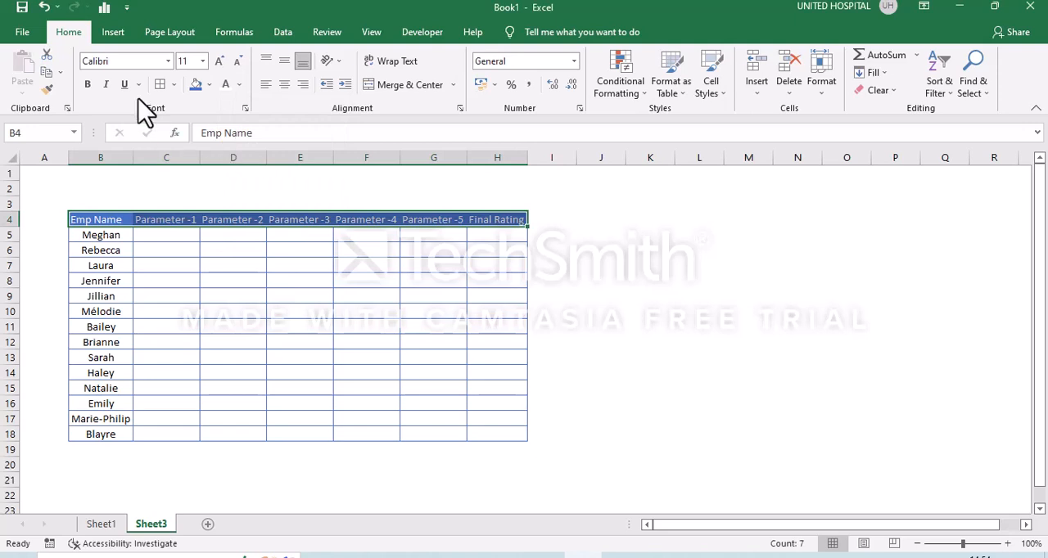
# Make the header row text bold and increase its font size to 14.
pyautogui.click(87, 85)
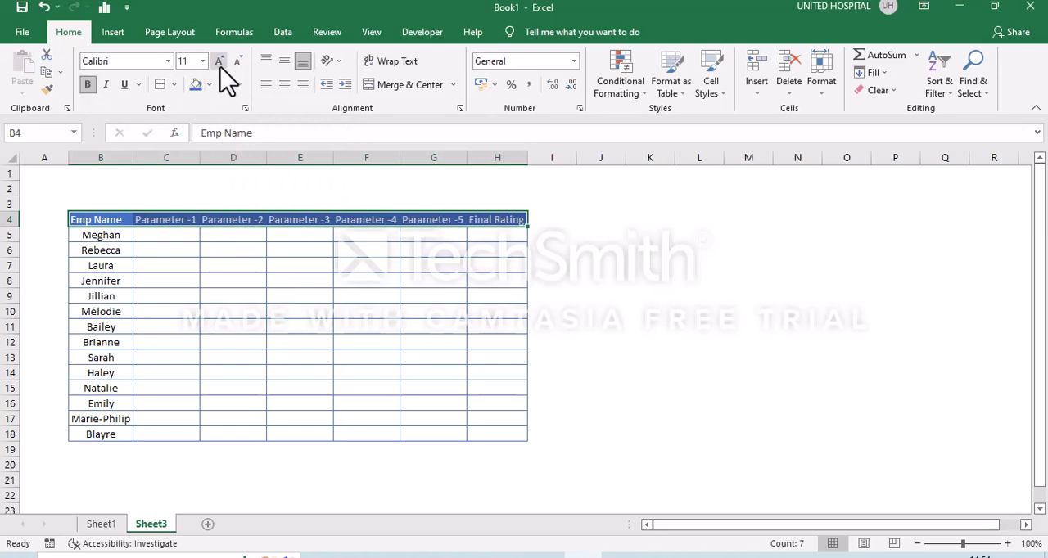
pyautogui.click(219, 62)
pyautogui.click(219, 62)
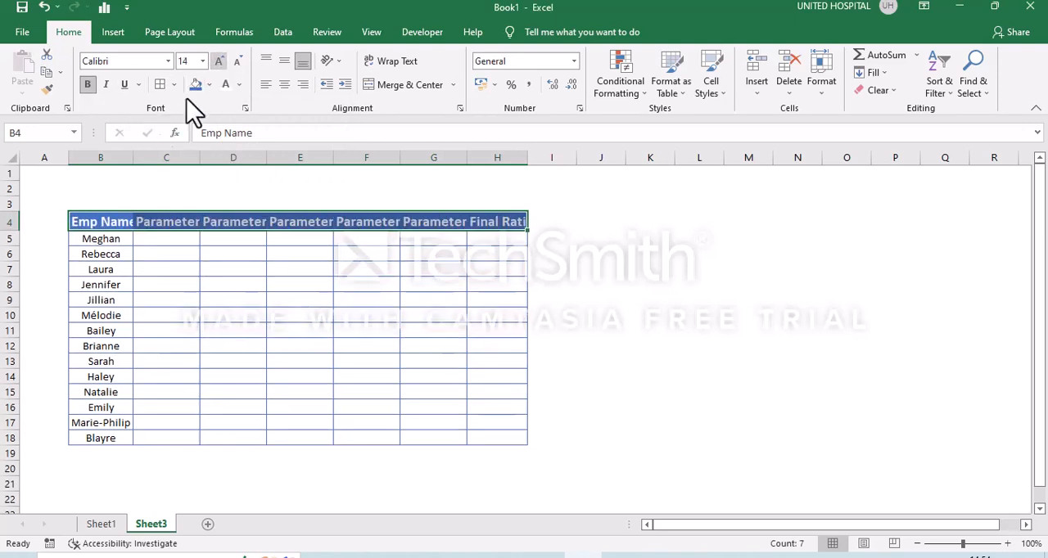
# Auto-fit the width of column B and of all other columns to the enlarged header text.
pyautogui.moveTo(133, 157); pyautogui.dragTo(134, 157)
pyautogui.doubleClick(134, 157)
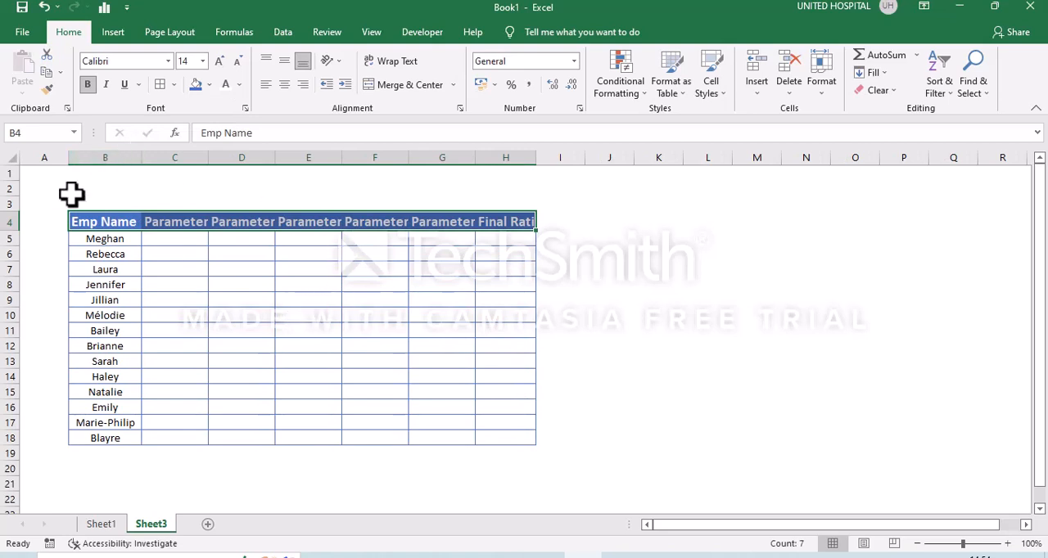
pyautogui.click(12, 158)
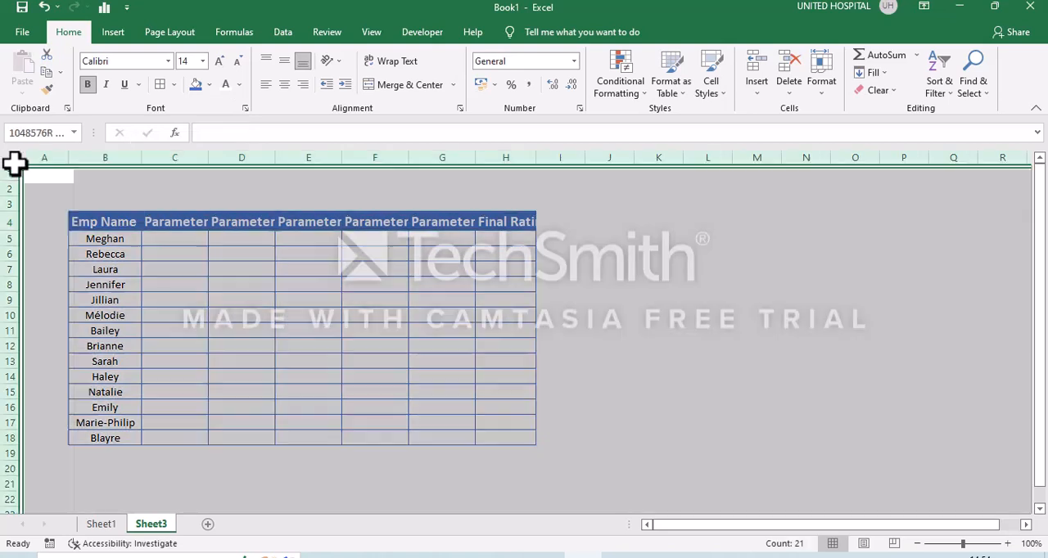
pyautogui.doubleClick(69, 162)
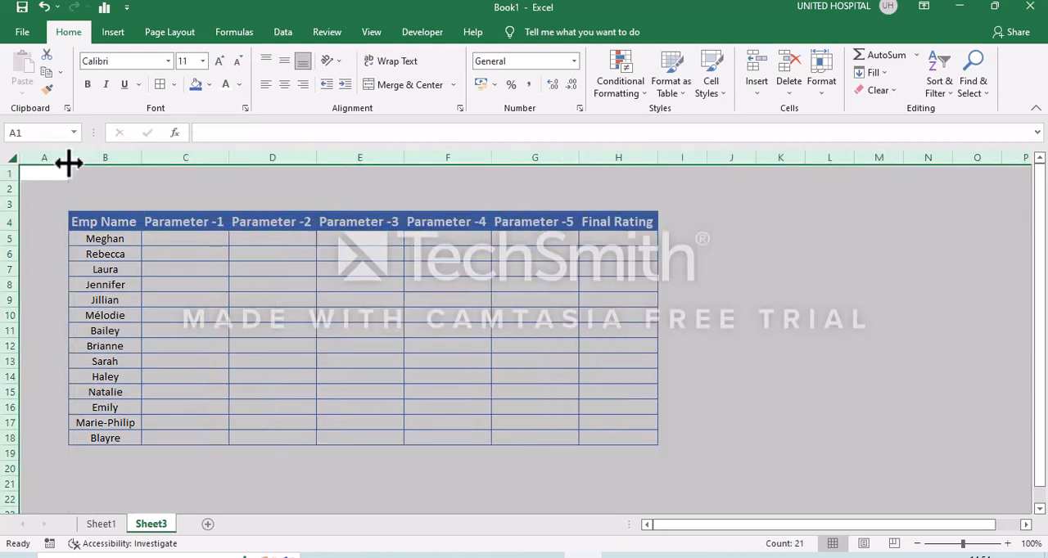
pyautogui.click(205, 243)
pyautogui.hotkey('shift', 'Right')
pyautogui.hotkey('shift', 'Right')
pyautogui.hotkey('shift', 'Right')
pyautogui.hotkey('shift', 'Right')
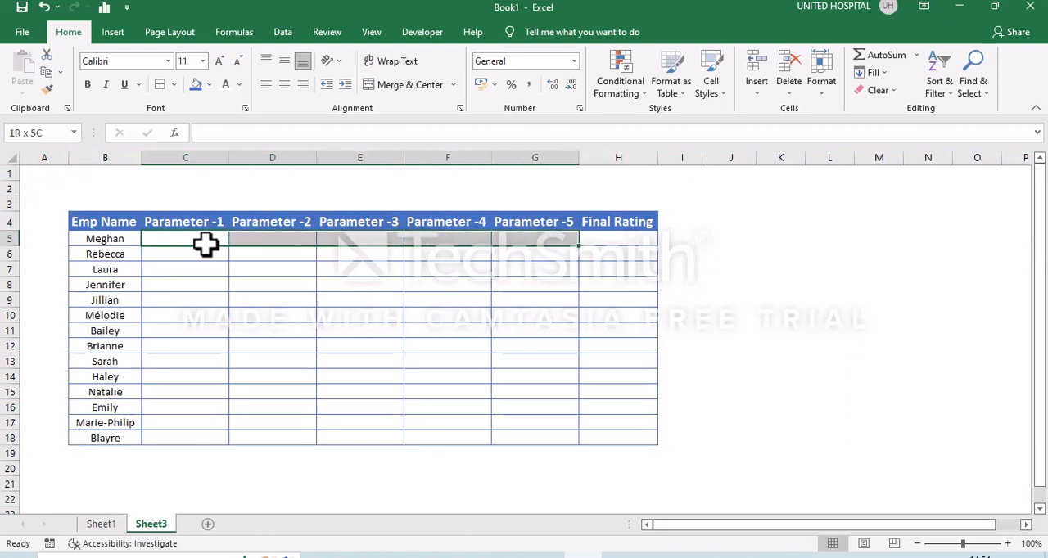
pyautogui.hotkey('shift', 'Down')
pyautogui.hotkey('shift', 'Down')
pyautogui.hotkey('shift', 'Down')
pyautogui.hotkey('shift', 'Down')
pyautogui.hotkey('shift', 'Down')
pyautogui.hotkey('shift', 'Down')
pyautogui.hotkey('shift', 'Down')
pyautogui.hotkey('shift', 'Down')
pyautogui.hotkey('shift', 'Down')
pyautogui.hotkey('shift', 'Down')
pyautogui.hotkey('shift', 'Down')
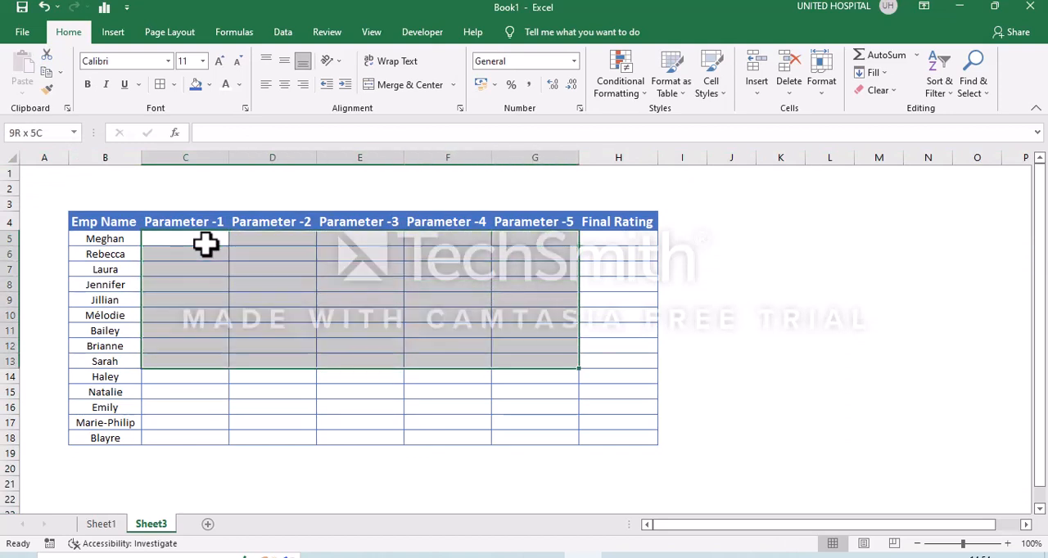
pyautogui.click(205, 244)
pyautogui.click(246, 235)
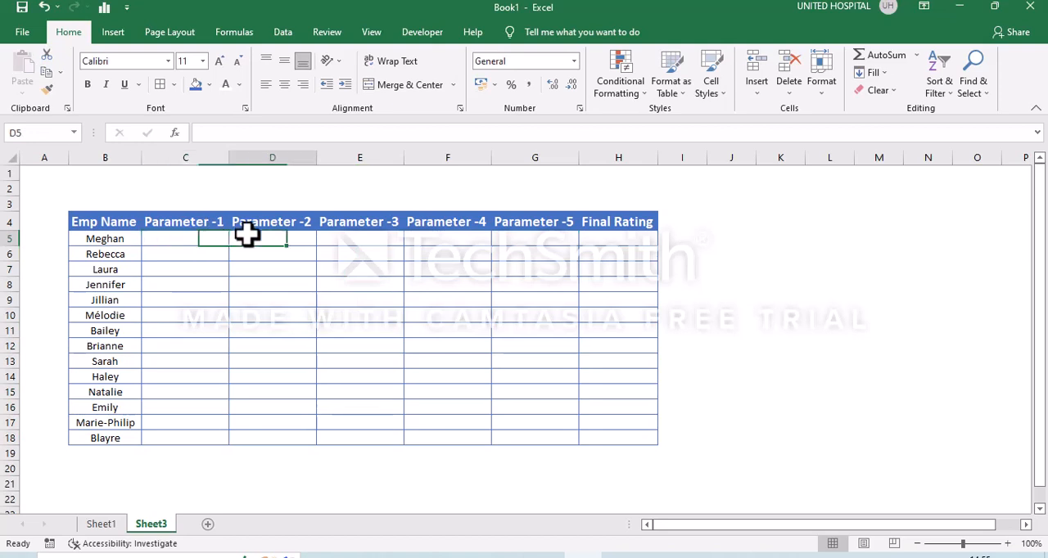
# Add list data validation to the rating cells C5:G18 with the source values 1,2,3,4,5.
pyautogui.press('Left')
pyautogui.hotkey('shift', 'Right')
pyautogui.hotkey('shift', 'Right')
pyautogui.hotkey('shift', 'Right')
pyautogui.hotkey('shift', 'Right')
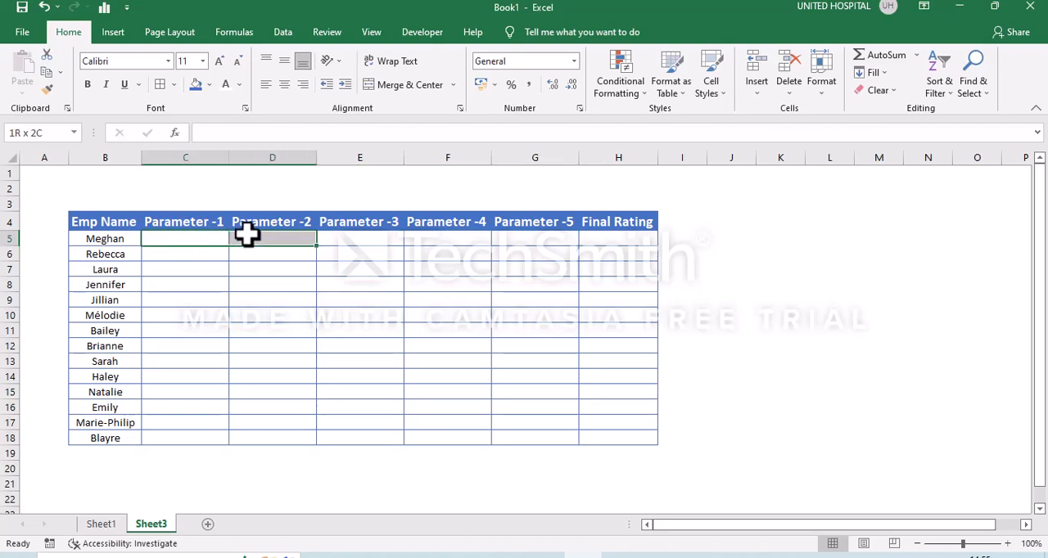
pyautogui.hotkey('shift', 'Down')
pyautogui.hotkey('shift', 'Down')
pyautogui.hotkey('shift', 'Down')
pyautogui.hotkey('shift', 'Down')
pyautogui.hotkey('shift', 'Down')
pyautogui.hotkey('shift', 'Down')
pyautogui.hotkey('shift', 'Down')
pyautogui.hotkey('shift', 'Down')
pyautogui.hotkey('shift', 'Down')
pyautogui.hotkey('shift', 'Down')
pyautogui.hotkey('shift', 'Down')
pyautogui.hotkey('shift', 'Down')
pyautogui.hotkey('shift', 'Down')
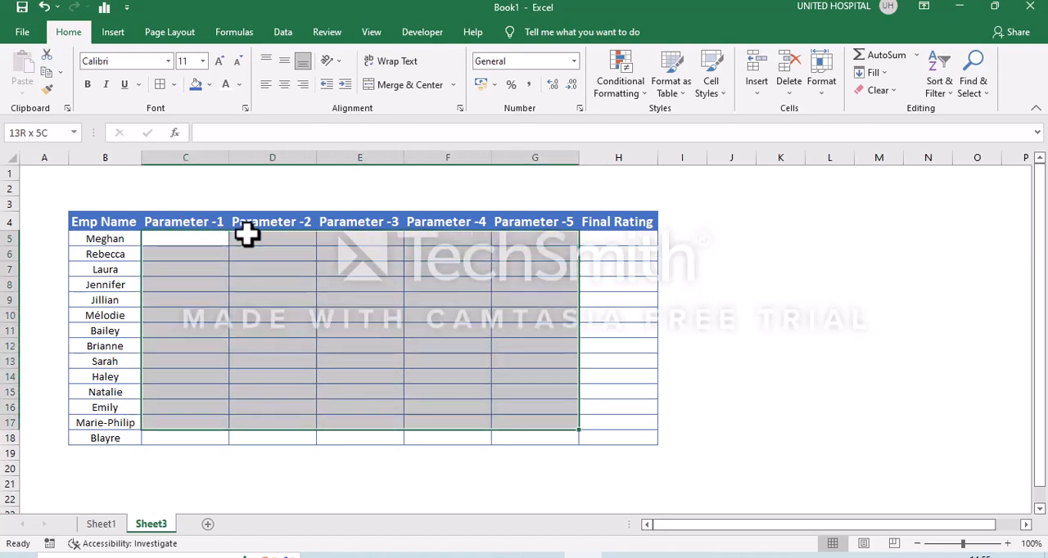
pyautogui.click(283, 33)
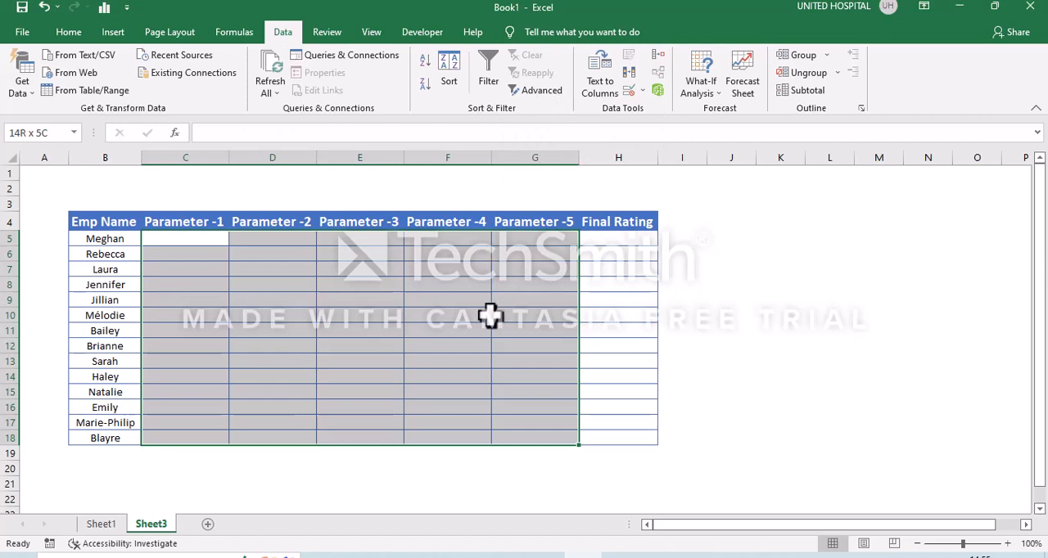
pyautogui.hotkey('alt', 'd')
pyautogui.press('l')
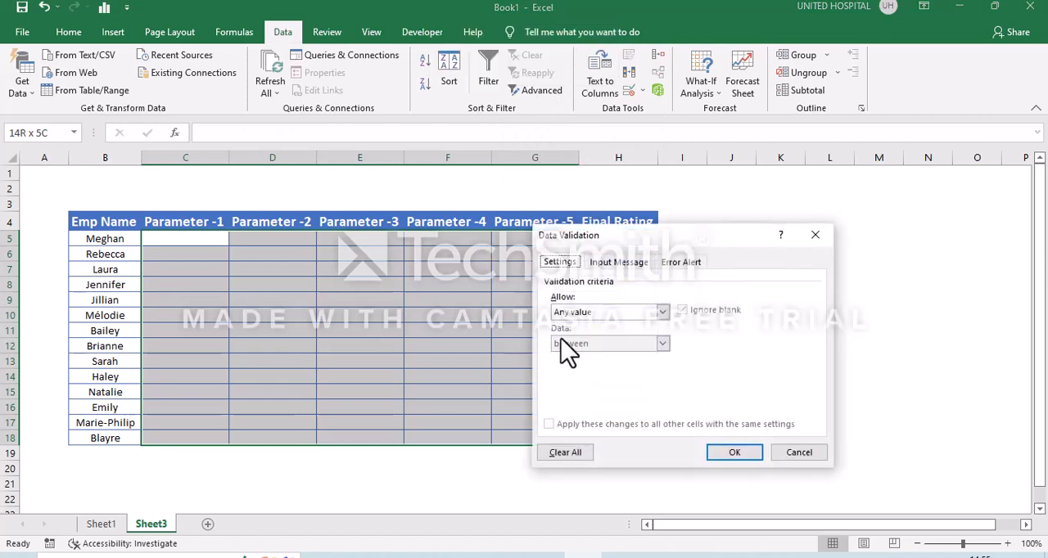
pyautogui.click(595, 316)
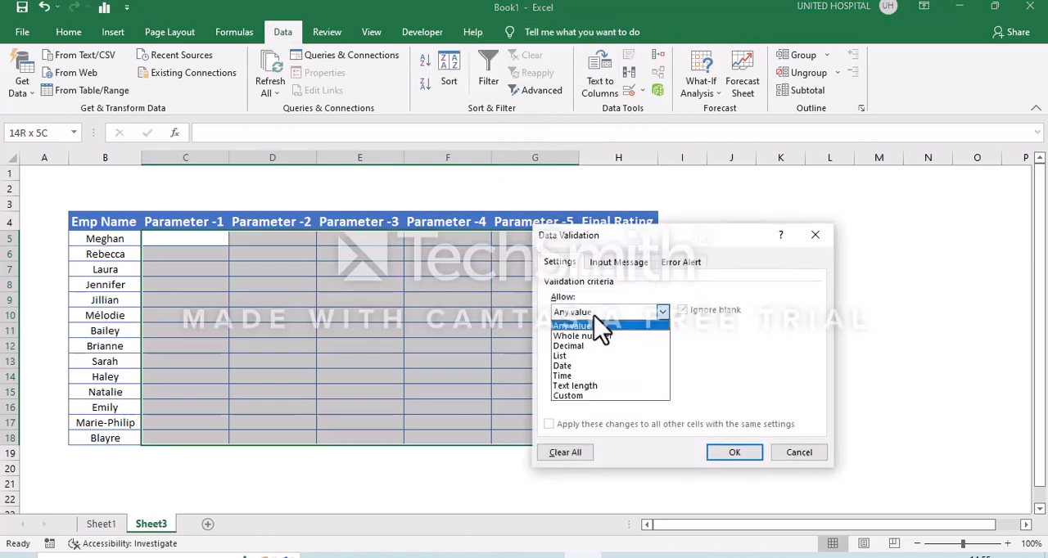
pyautogui.click(573, 360)
pyautogui.click(576, 375)
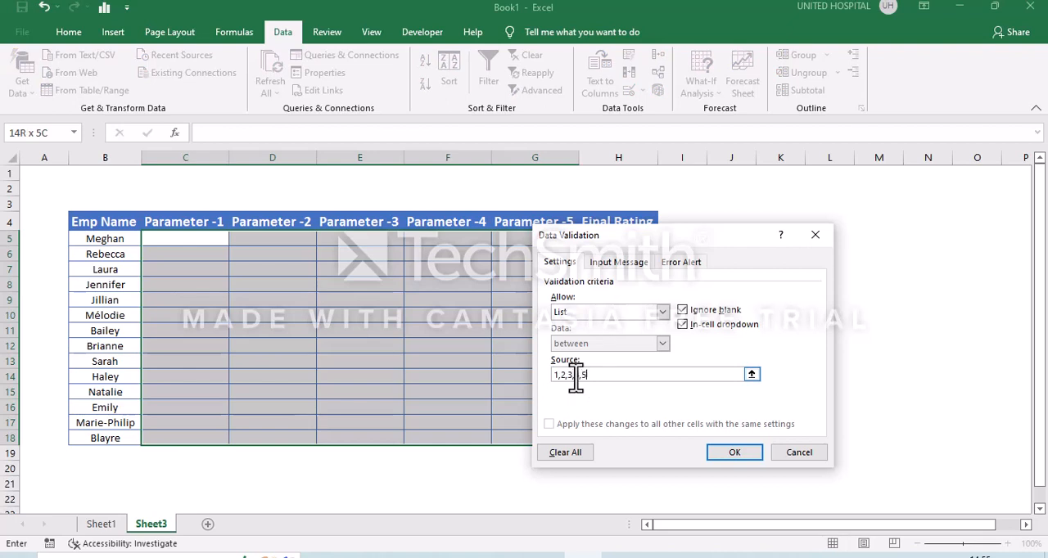
pyautogui.press('Return')
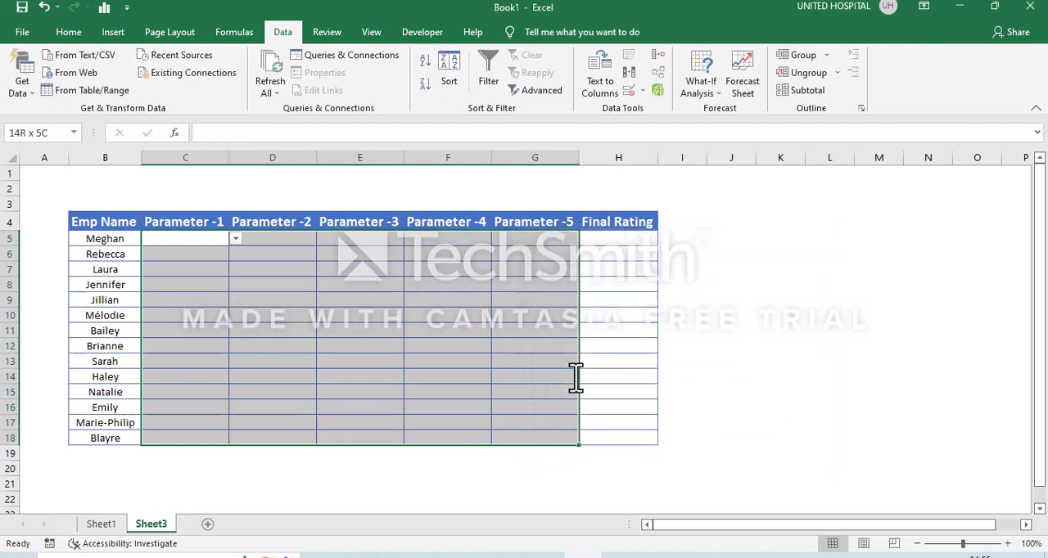
# Choose 3 from the dropdown list as the first employee's Parameter -1 rating in C5.
pyautogui.click(204, 302)
pyautogui.moveTo(212, 236); pyautogui.dragTo(234, 241)
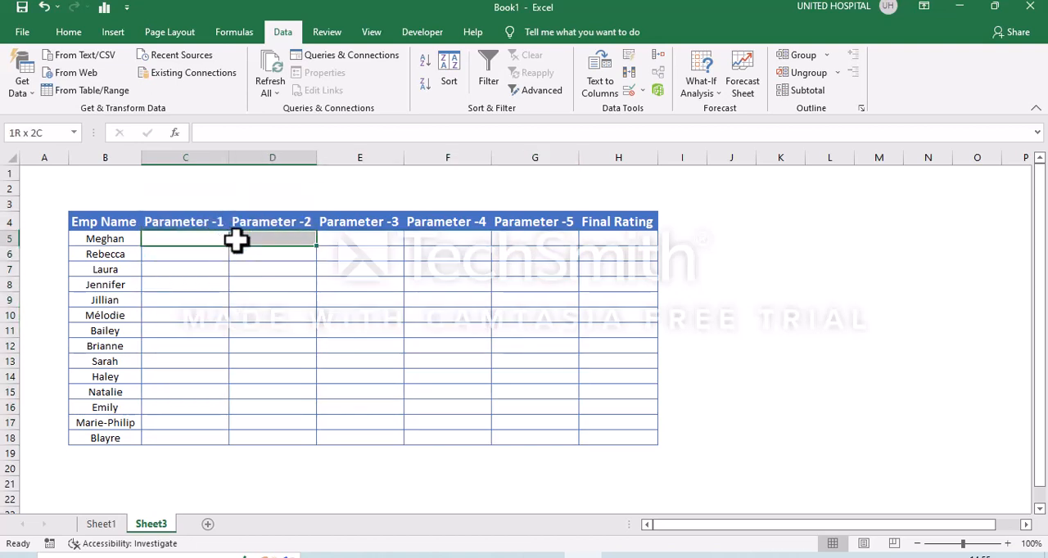
pyautogui.click(235, 239)
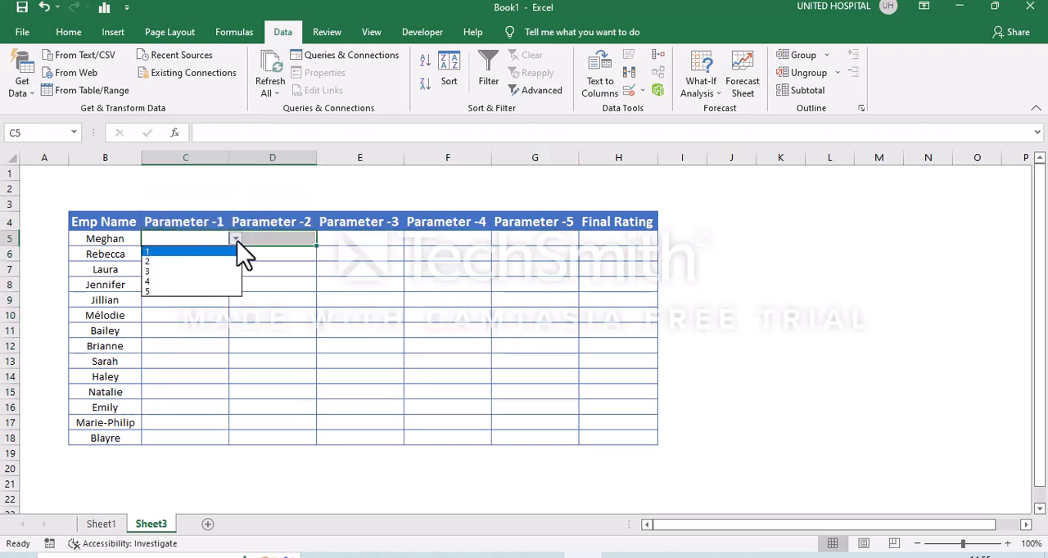
pyautogui.click(182, 271)
pyautogui.click(180, 282)
pyautogui.click(190, 242)
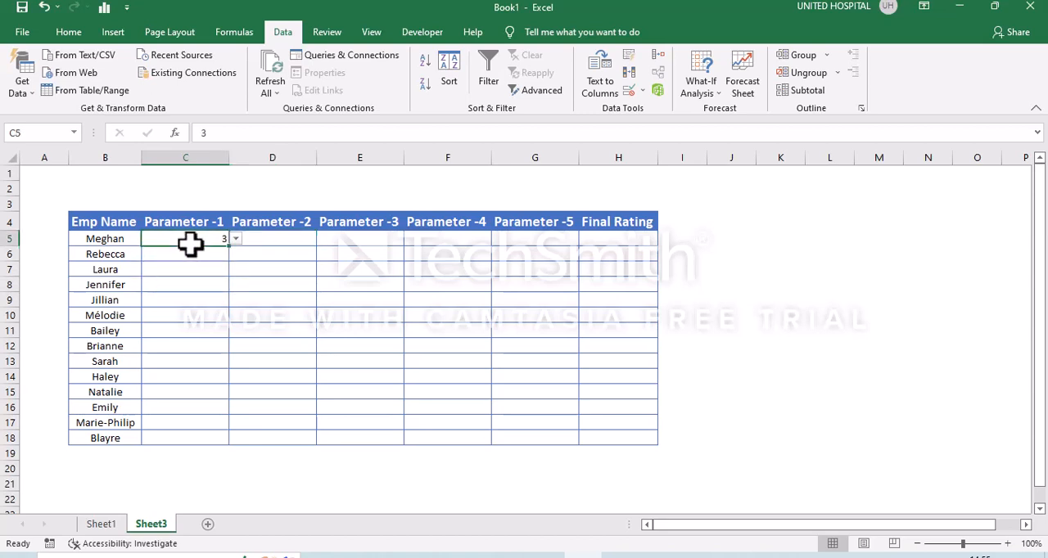
# Start a new conditional formatting rule for C5:H18 that formats all cells based on their values with the Icon Sets style.
pyautogui.hotkey('shift', 'Right')
pyautogui.hotkey('shift', 'Right')
pyautogui.hotkey('shift', 'Right')
pyautogui.hotkey('shift', 'Right')
pyautogui.hotkey('shift', 'Right')
pyautogui.hotkey('shift', 'Down')
pyautogui.hotkey('shift', 'Down')
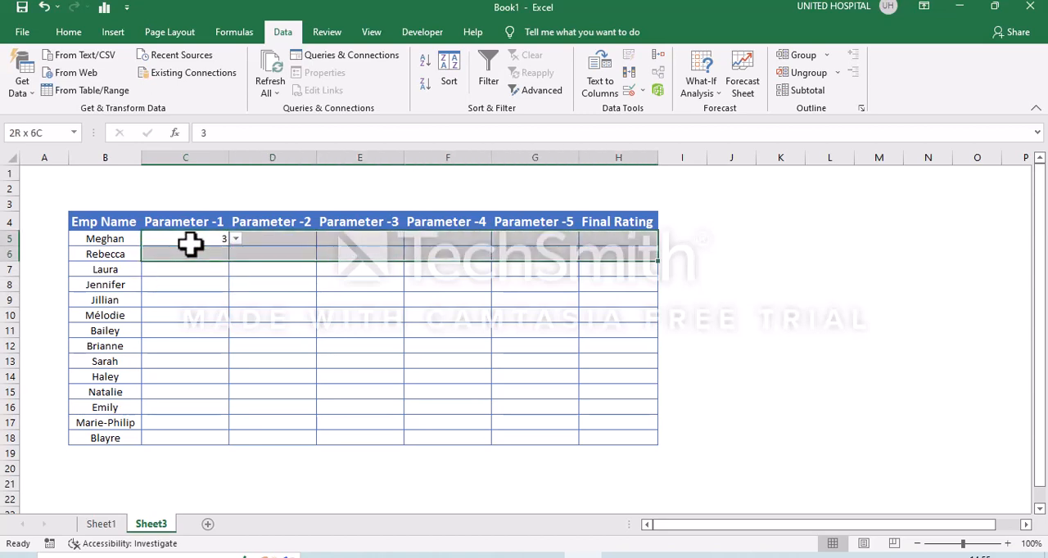
pyautogui.hotkey('shift', 'Down')
pyautogui.hotkey('shift', 'Down')
pyautogui.hotkey('shift', 'Down')
pyautogui.hotkey('shift', 'Down')
pyautogui.hotkey('shift', 'Down')
pyautogui.hotkey('shift', 'Down')
pyautogui.hotkey('shift', 'Down')
pyautogui.hotkey('shift', 'Down')
pyautogui.hotkey('shift', 'Down')
pyautogui.hotkey('shift', 'Down')
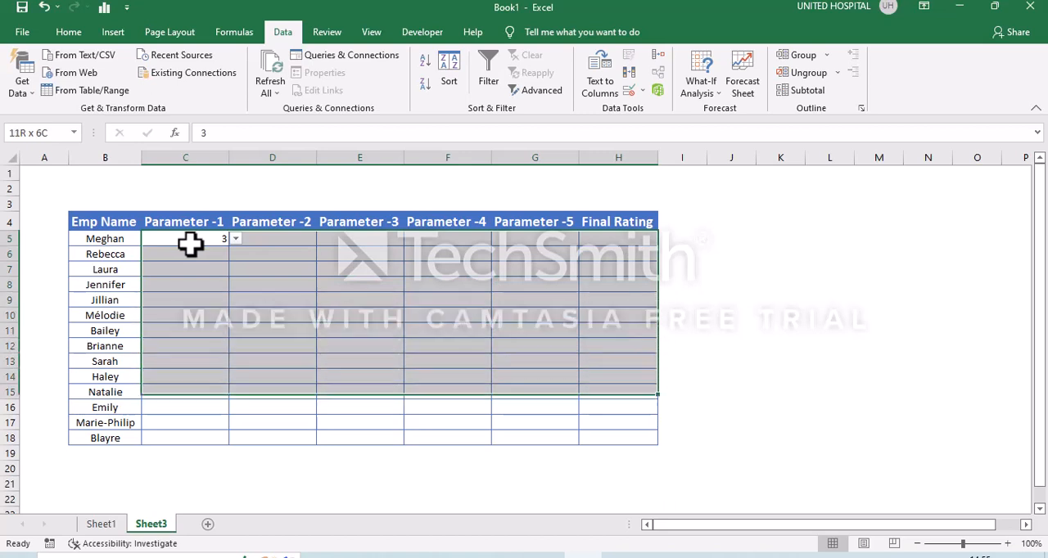
pyautogui.hotkey('shift', 'Down')
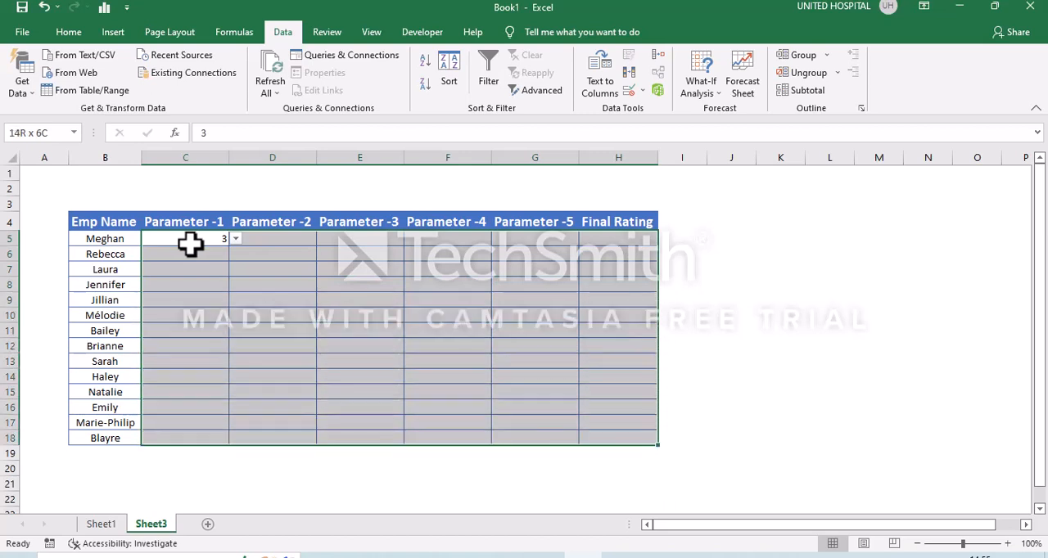
pyautogui.click(56, 35)
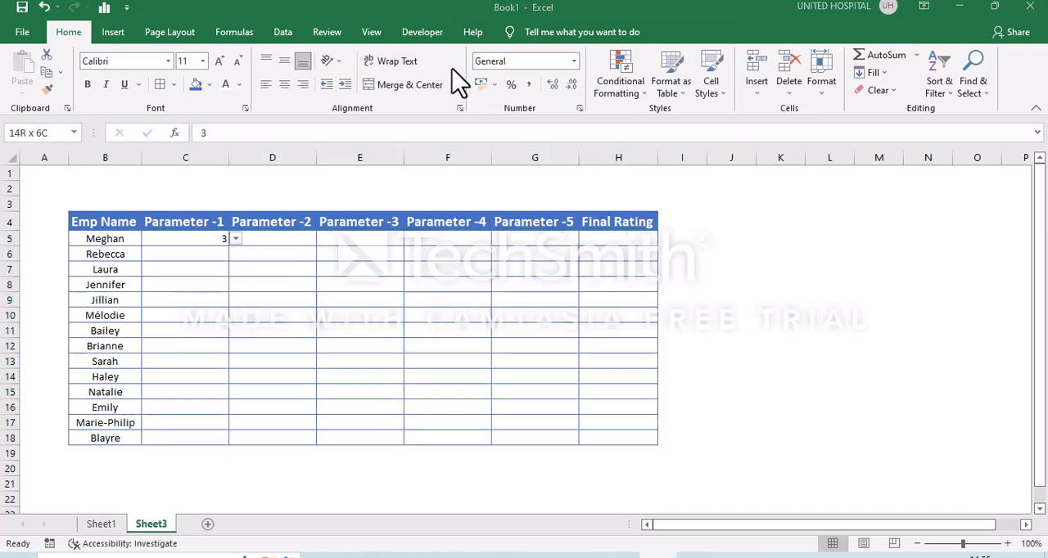
pyautogui.click(627, 94)
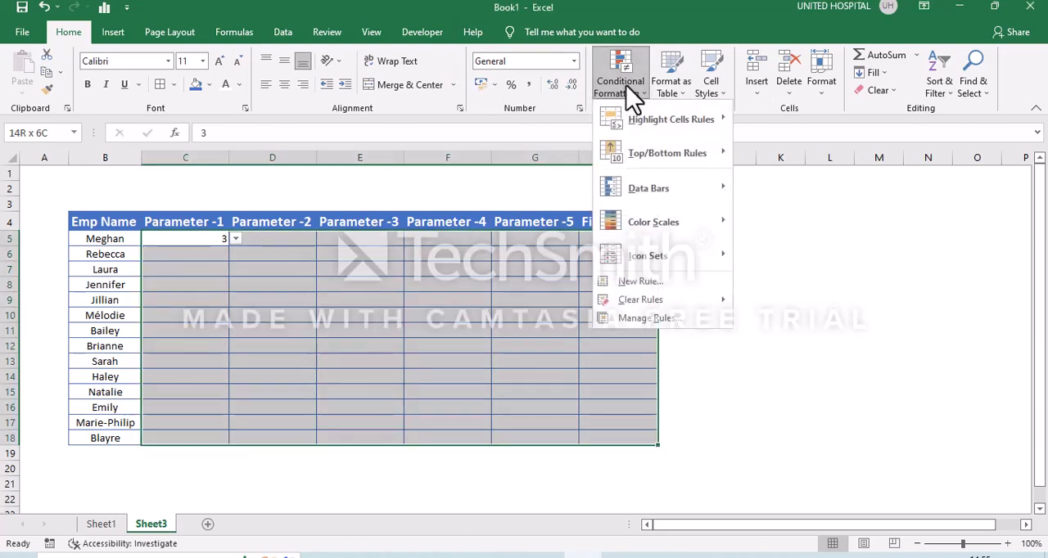
pyautogui.click(665, 287)
pyautogui.click(576, 270)
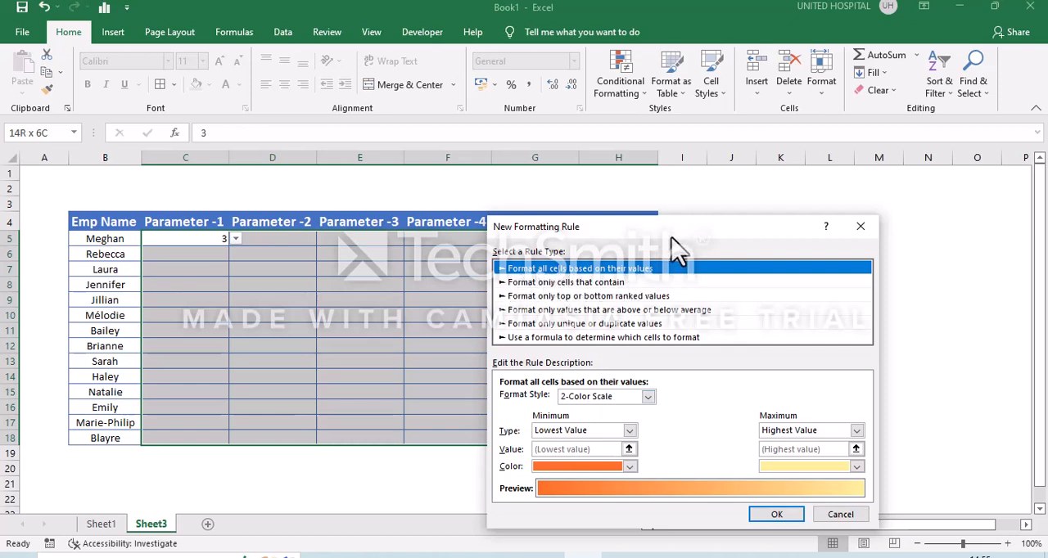
pyautogui.moveTo(670, 237); pyautogui.dragTo(605, 191)
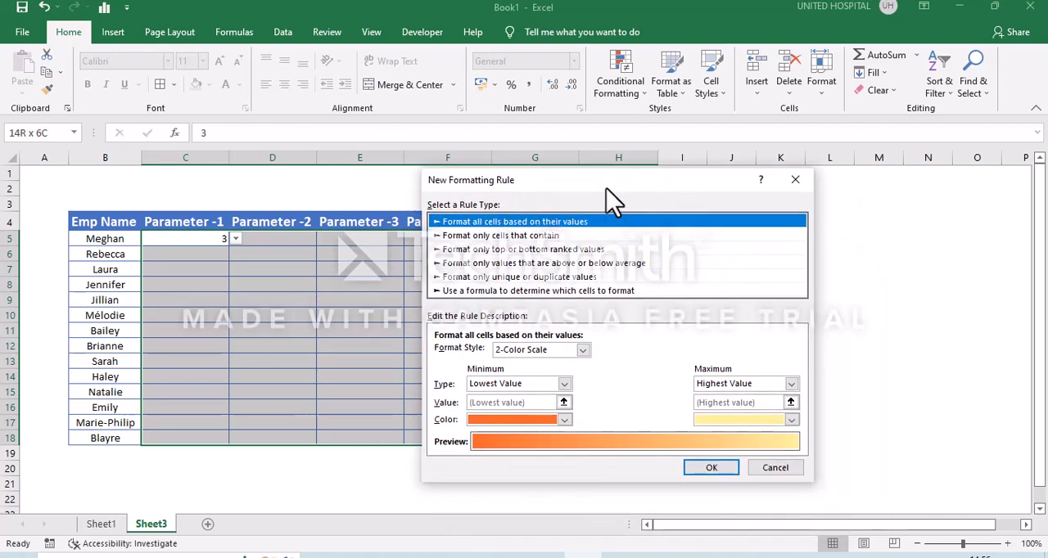
pyautogui.click(525, 352)
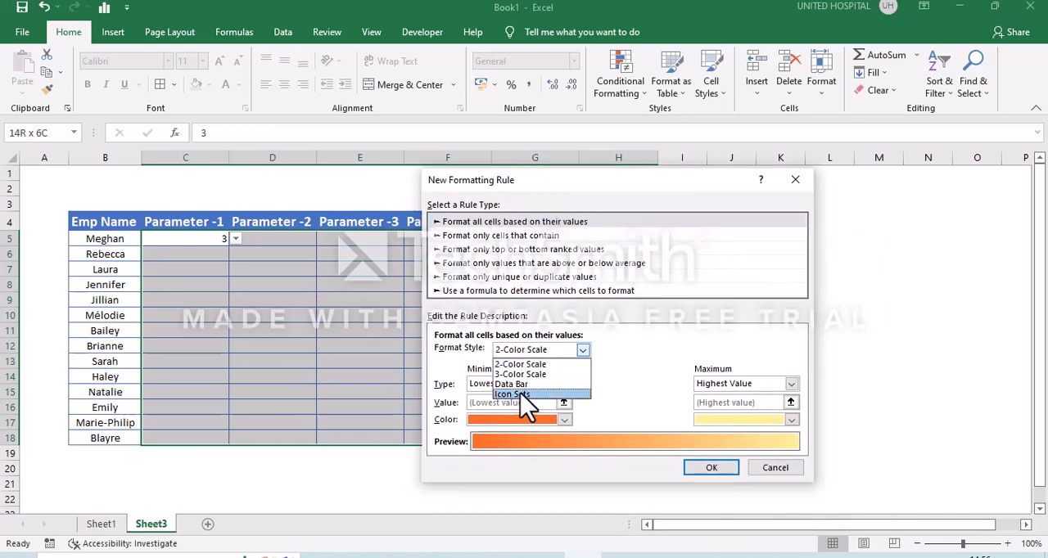
pyautogui.click(521, 395)
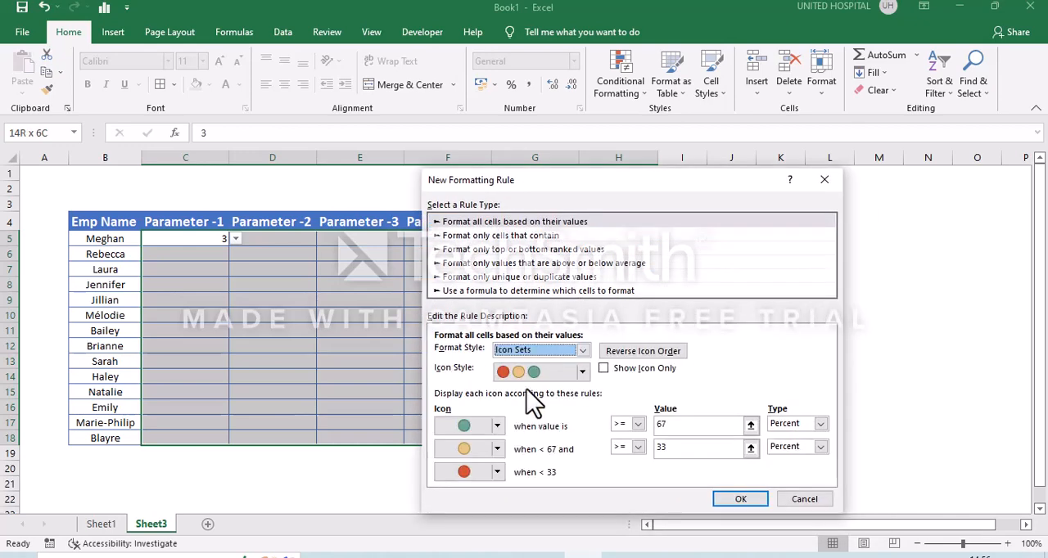
# Set the rule's icon style to the five black-and-white quarter circles and show the icons only.
pyautogui.click(583, 373)
pyautogui.scroll(-2, 562, 447)
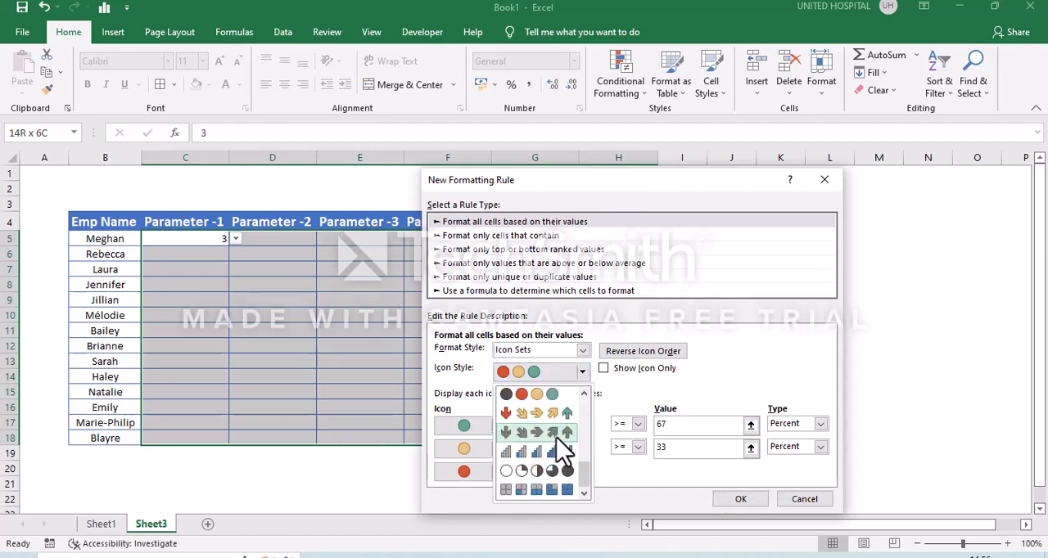
pyautogui.click(545, 470)
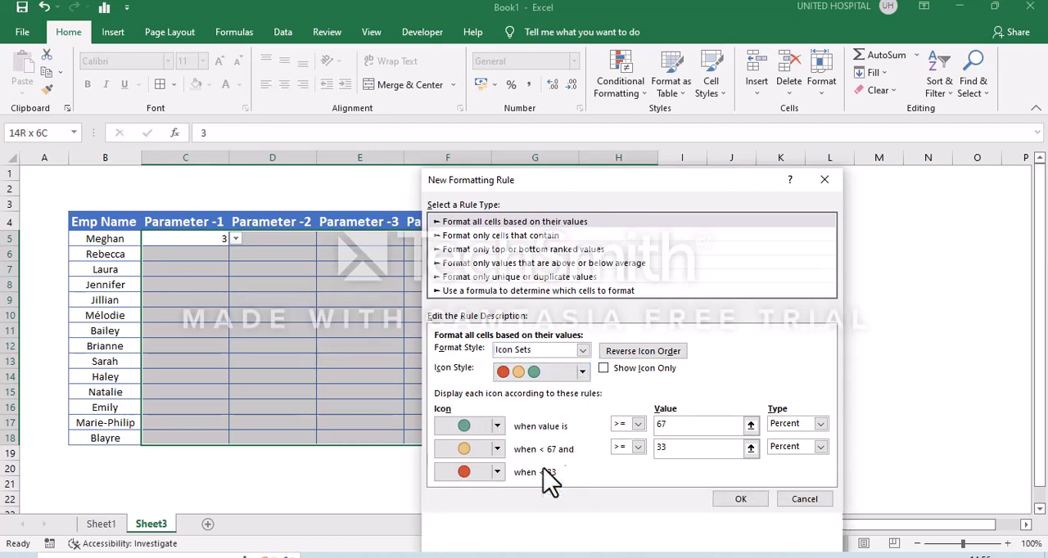
pyautogui.click(606, 369)
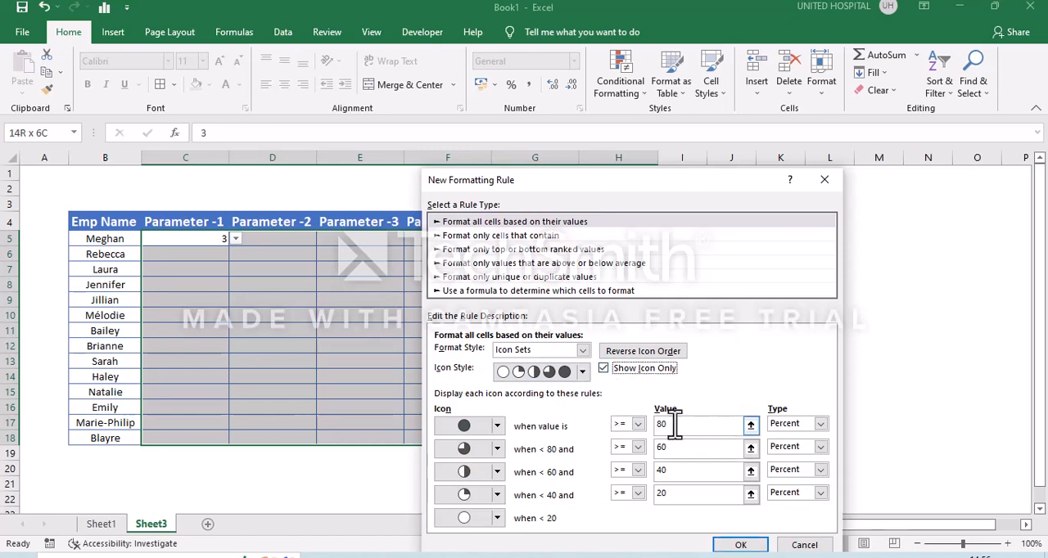
# Change the type of all four icon thresholds in the formatting rule from Percent to Number.
pyautogui.click(786, 424)
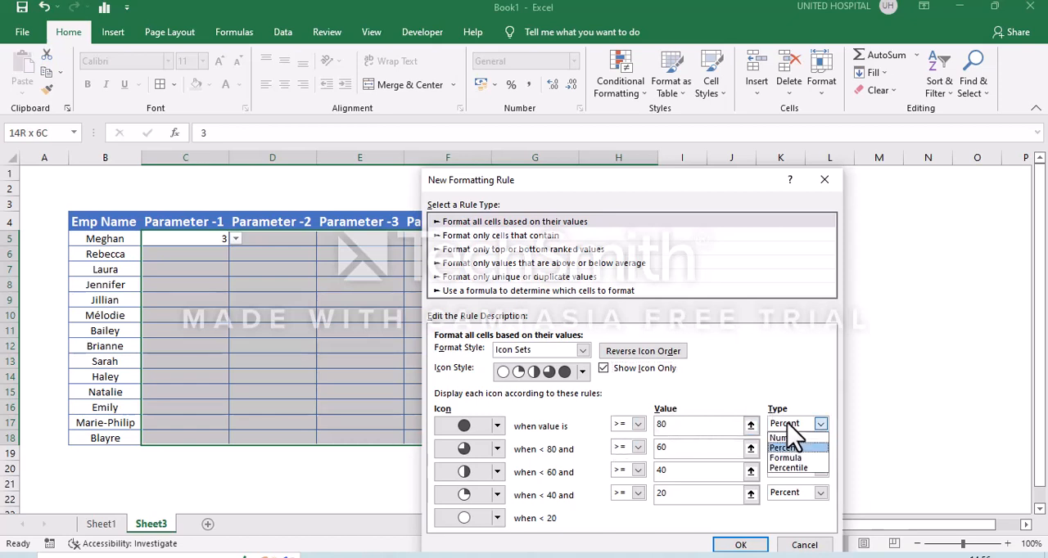
pyautogui.click(783, 439)
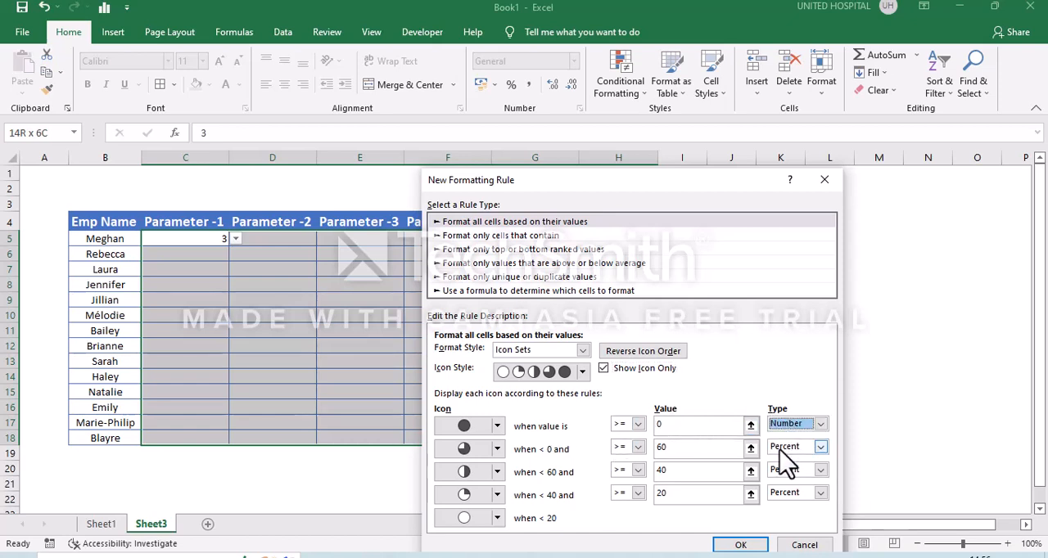
pyautogui.click(786, 447)
pyautogui.click(778, 461)
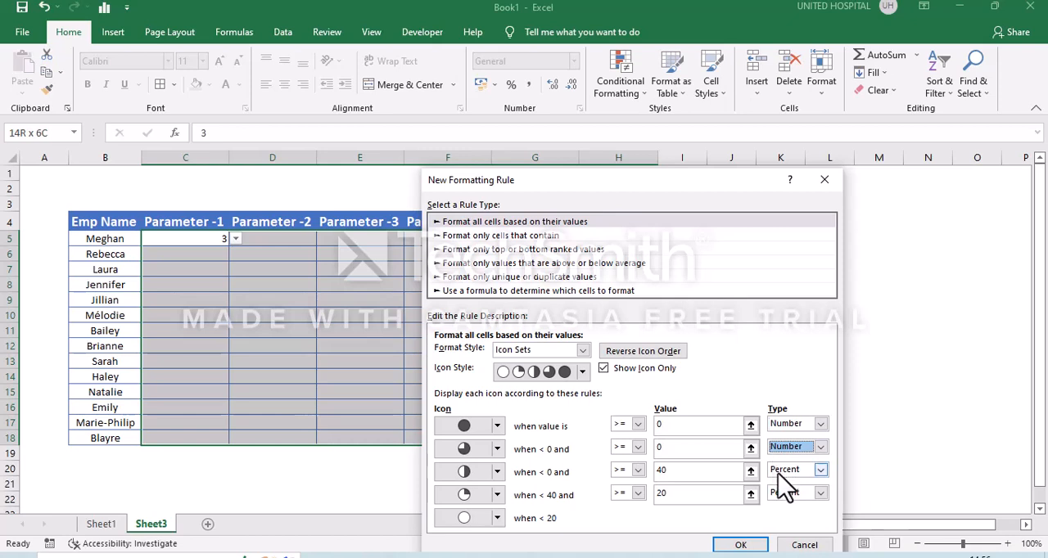
pyautogui.click(787, 471)
pyautogui.click(782, 484)
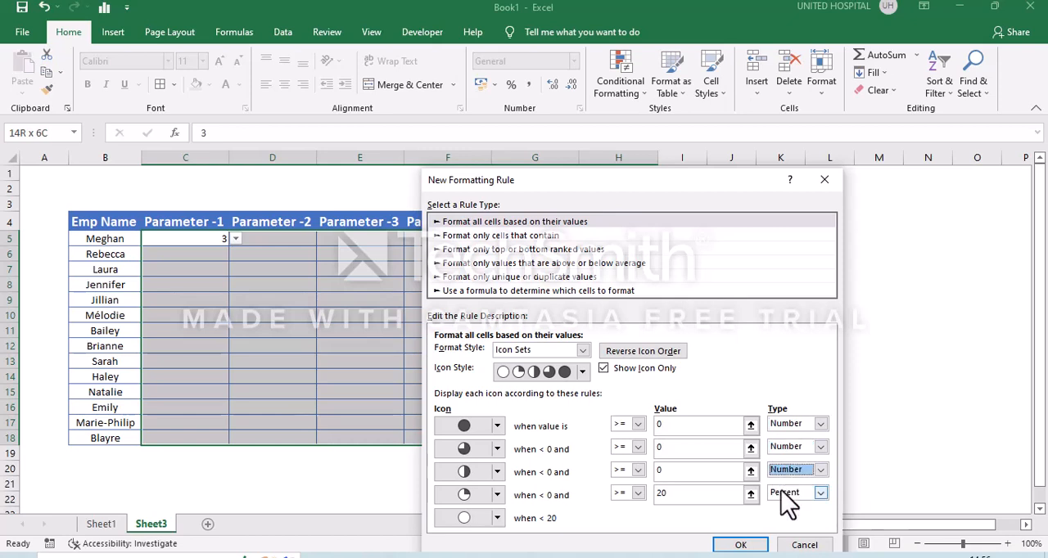
pyautogui.click(784, 493)
pyautogui.click(785, 508)
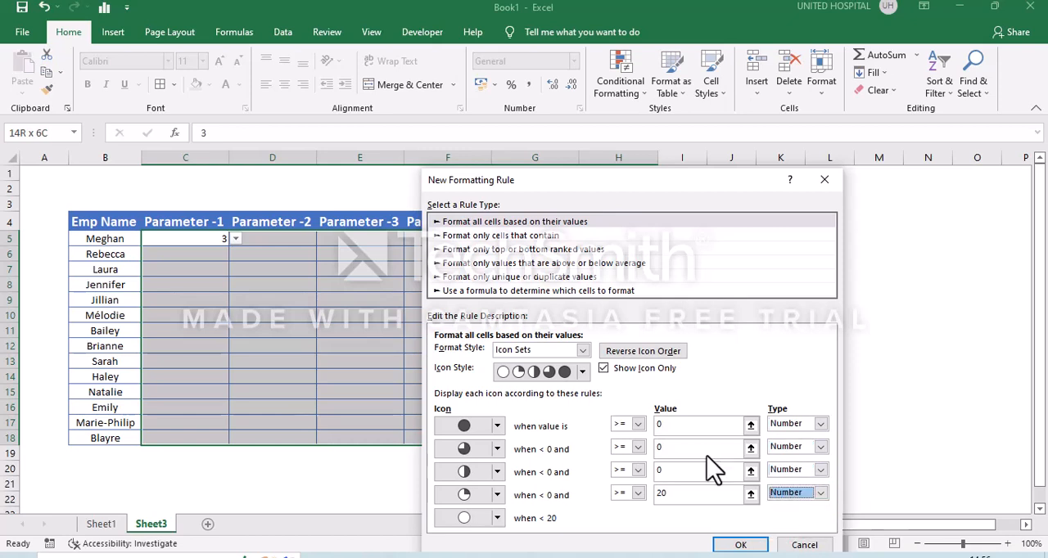
# Set the four icon thresholds in descending order from 5 down to 2 and apply the formatting rule.
pyautogui.click(687, 424)
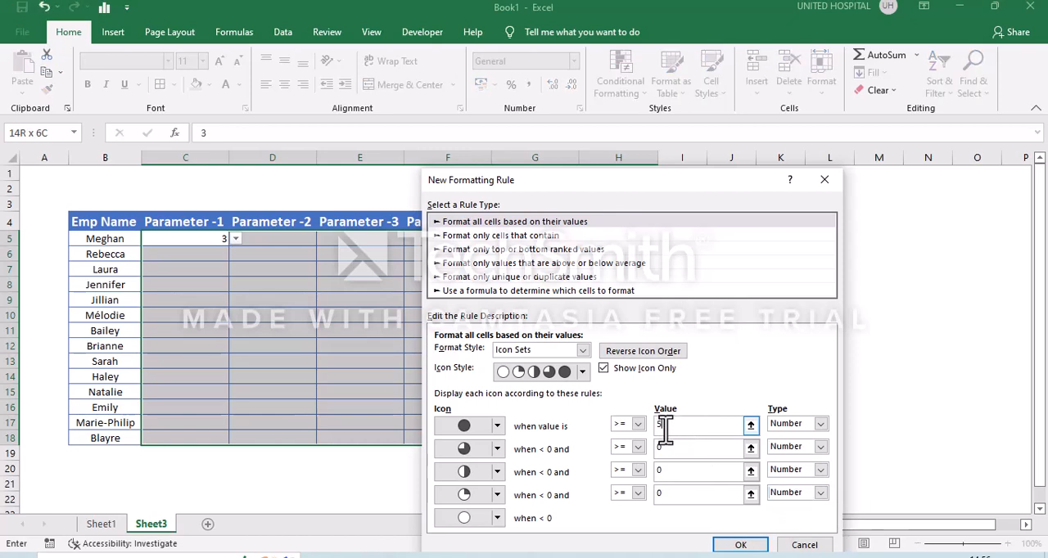
pyautogui.click(701, 470)
pyautogui.click(662, 494)
pyautogui.write('2')
pyautogui.click(725, 548)
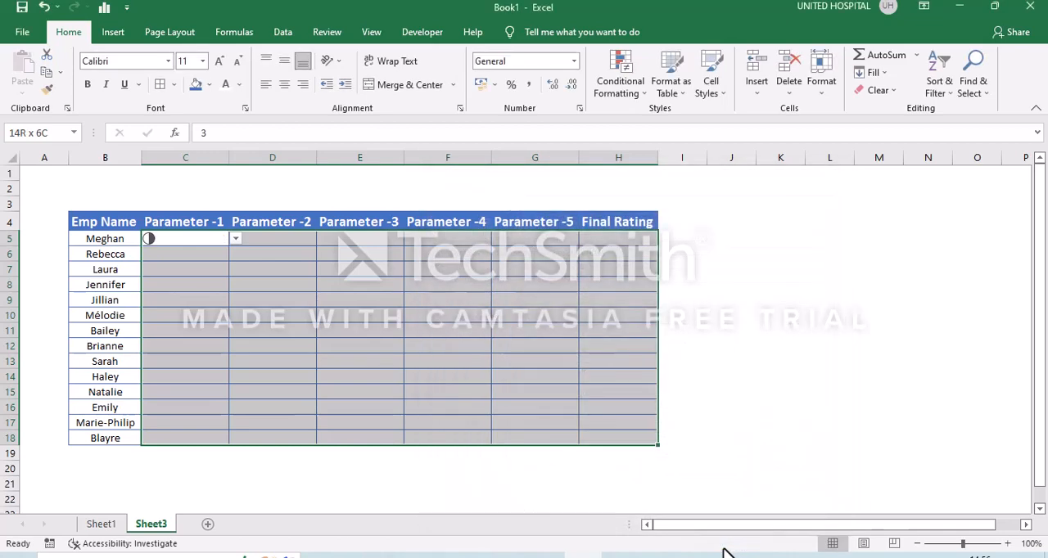
# Enter the second employee's ratings of 2 in C6 and 3 in D6.
pyautogui.click(168, 257)
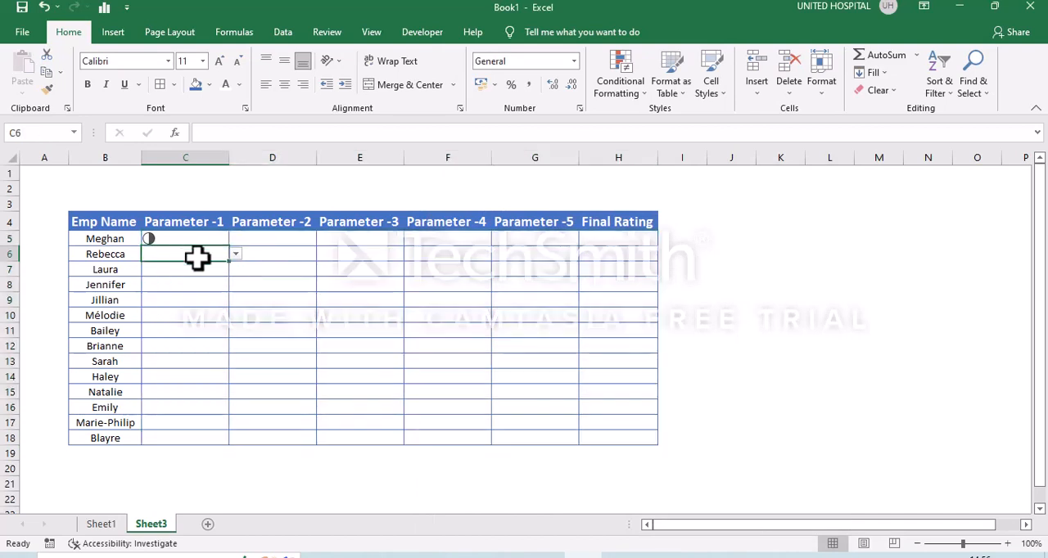
pyautogui.write('2')
pyautogui.press('Tab')
pyautogui.write('3')
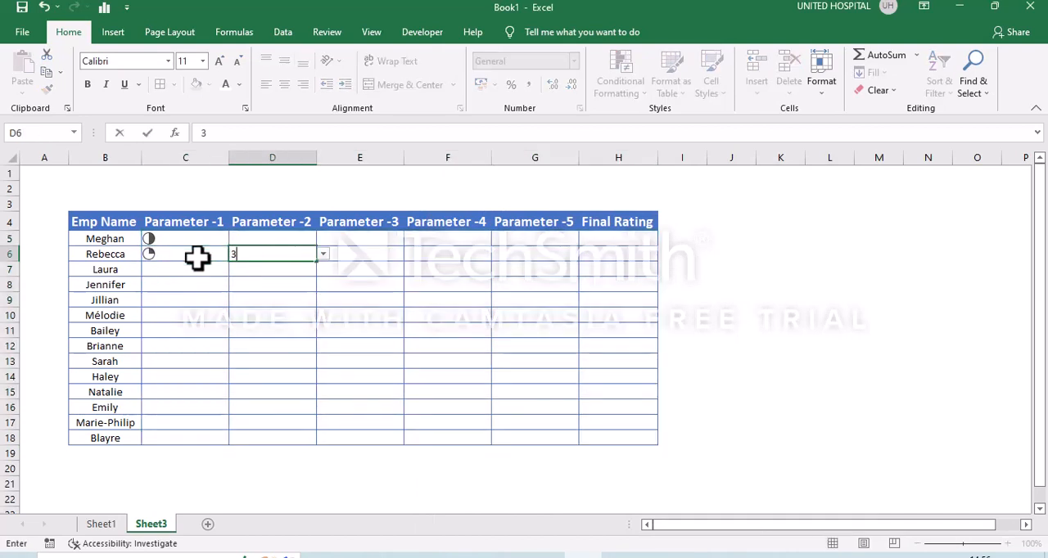
pyautogui.press('Up')
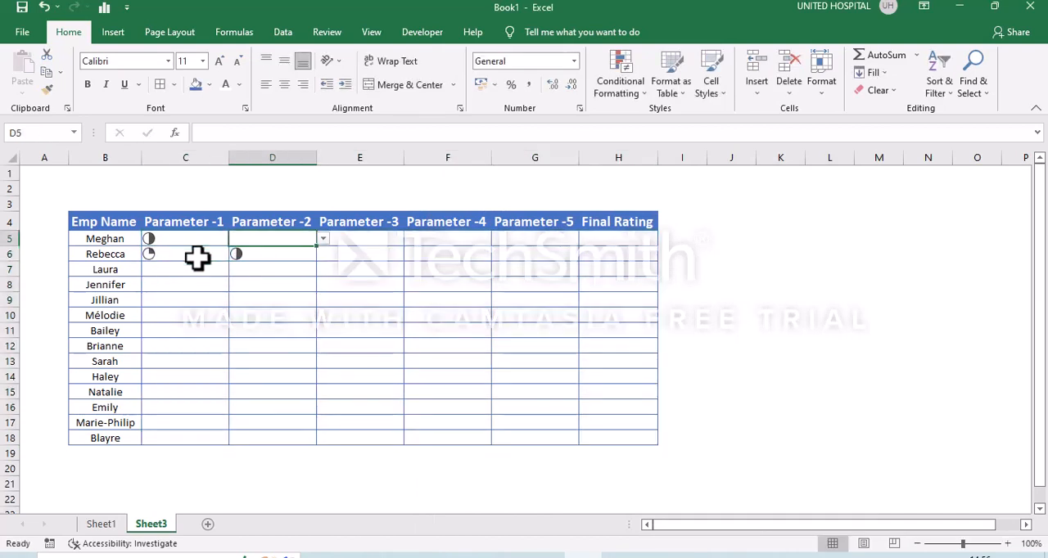
# Complete the first employee's ratings with 2 in D5, 1 in E5, 4 in F5 and 5 in G5.
pyautogui.write('2')
pyautogui.press('Tab')
pyautogui.write('1')
pyautogui.press('Tab')
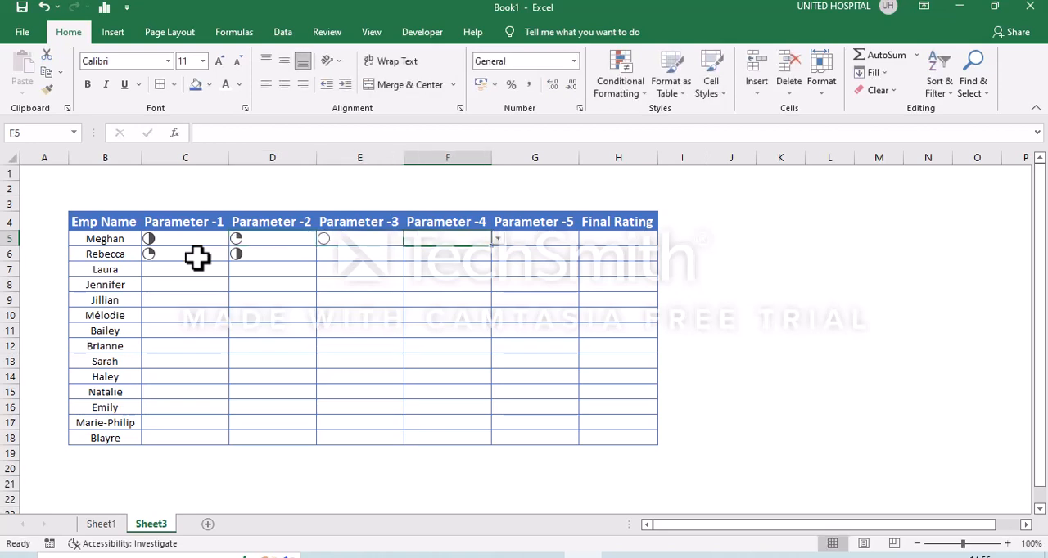
pyautogui.write('4')
pyautogui.press('Tab')
pyautogui.write('3')
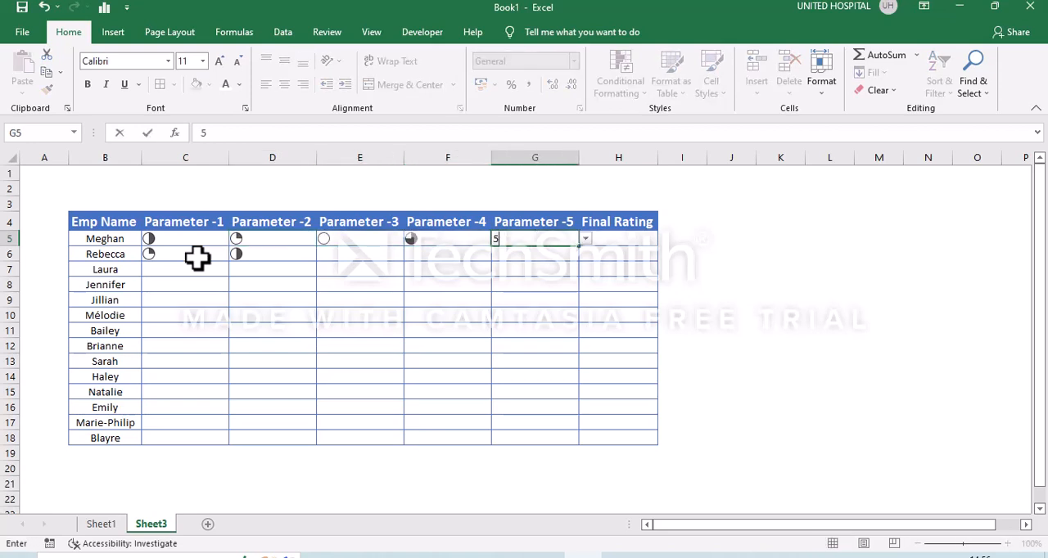
pyautogui.press('Tab')
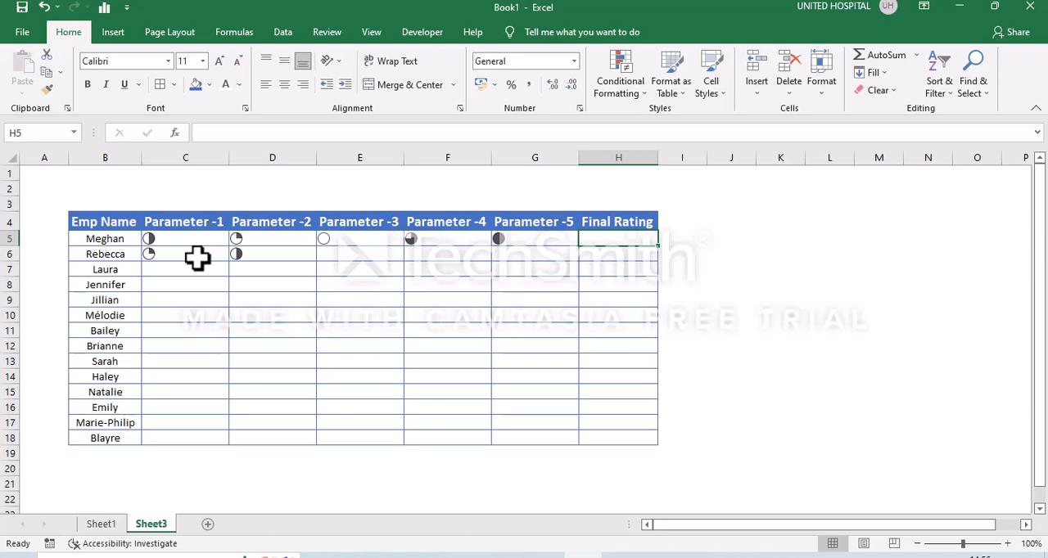
# Enter the formula =AVERAGE(C5:G5) in H5 to calculate the first employee's Final Rating.
pyautogui.write('=aver')
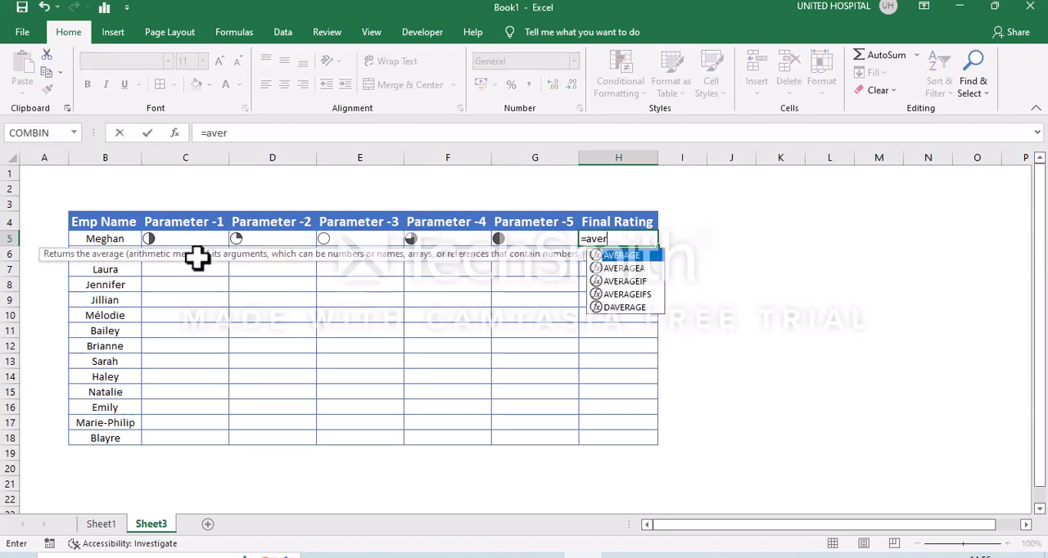
pyautogui.press('Tab')
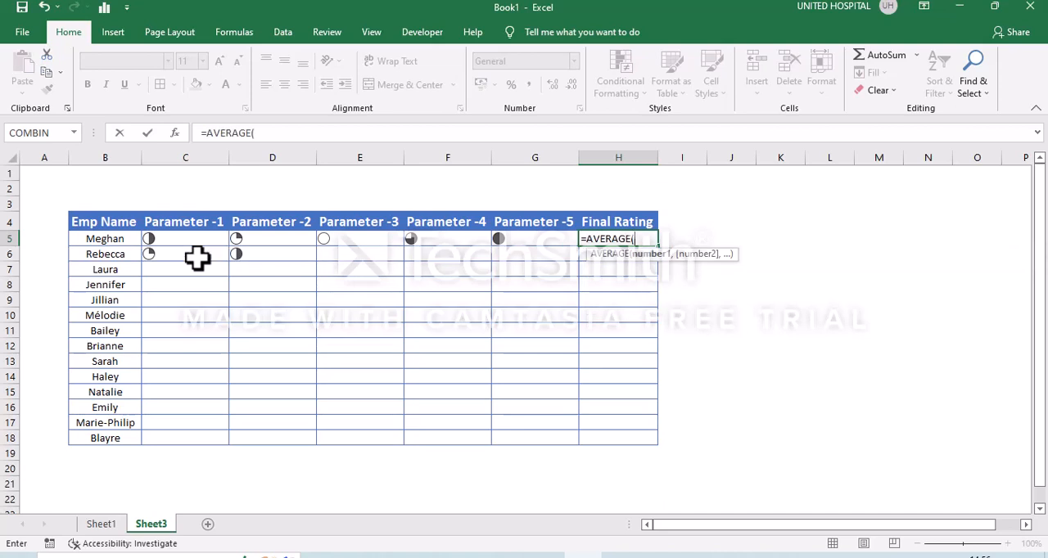
pyautogui.press('Left')
pyautogui.hotkey('shift', 'Left')
pyautogui.hotkey('shift', 'Left')
pyautogui.hotkey('shift', 'Left')
pyautogui.hotkey('shift', 'Left')
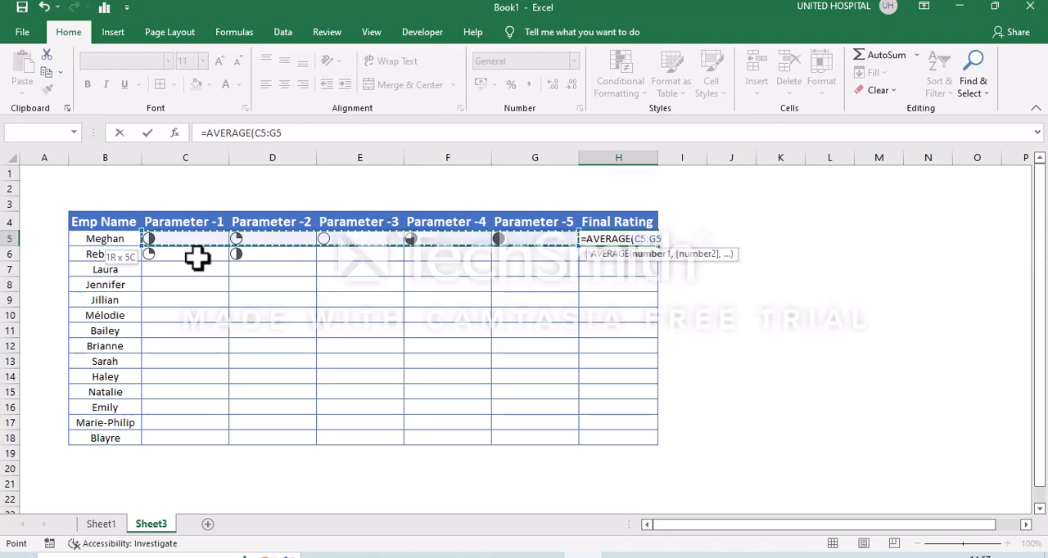
pyautogui.write(')')
pyautogui.press('Return')
# Fill the plain average formula from H5 down the Final Rating column through H18.
pyautogui.press('Up')
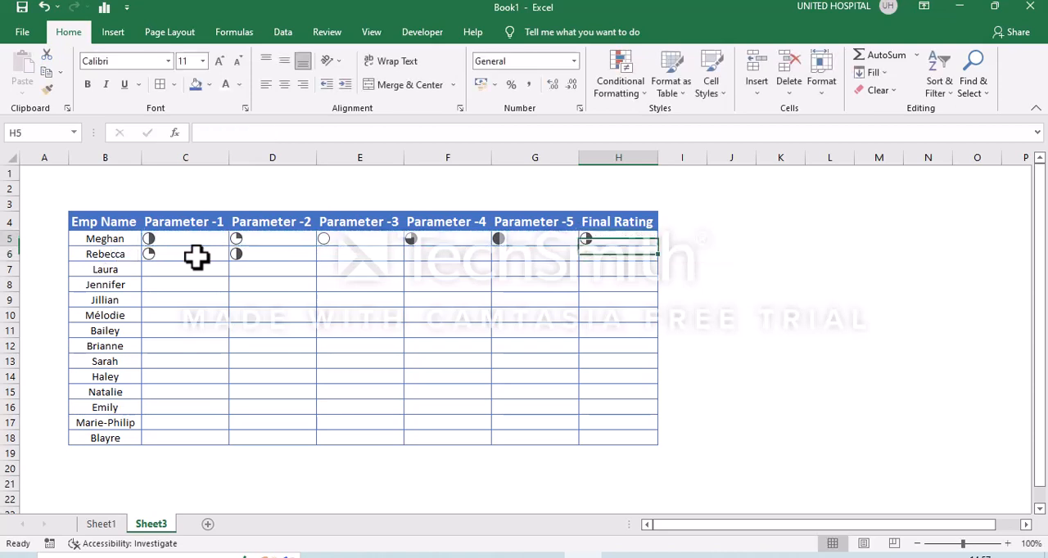
pyautogui.hotkey('shift', 'Down')
pyautogui.hotkey('shift', 'Down')
pyautogui.hotkey('shift', 'Down')
pyautogui.hotkey('shift', 'Down')
pyautogui.hotkey('shift', 'Down')
pyautogui.hotkey('shift', 'Down')
pyautogui.hotkey('shift', 'Down')
pyautogui.hotkey('shift', 'Down')
pyautogui.hotkey('shift', 'Down')
pyautogui.hotkey('shift', 'Down')
pyautogui.hotkey('shift', 'Down')
pyautogui.hotkey('shift', 'Down')
pyautogui.hotkey('shift', 'Down')
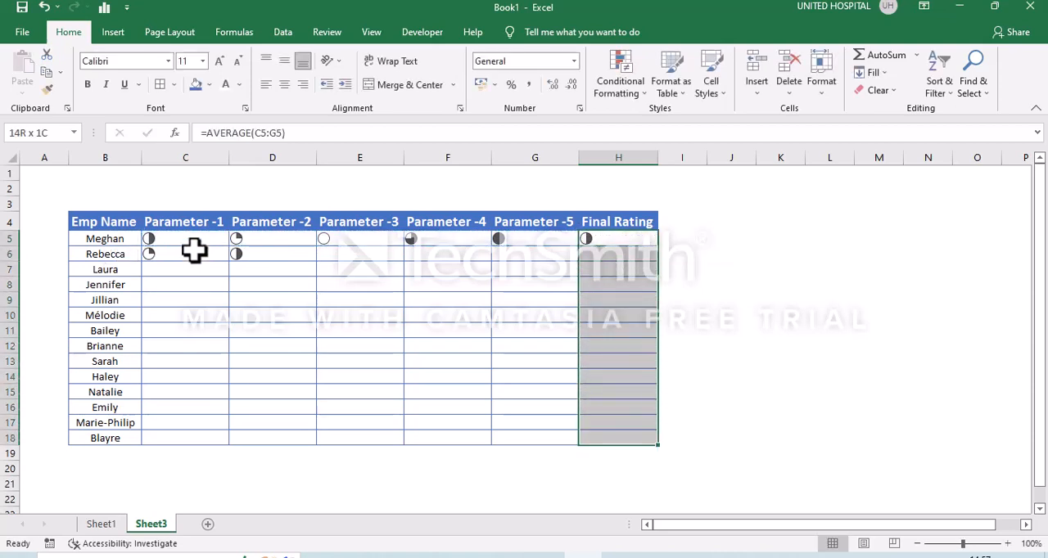
pyautogui.hotkey('ctrl', 'd')
pyautogui.press('Down')
pyautogui.press('Down')
pyautogui.press('Down')
pyautogui.press('Down')
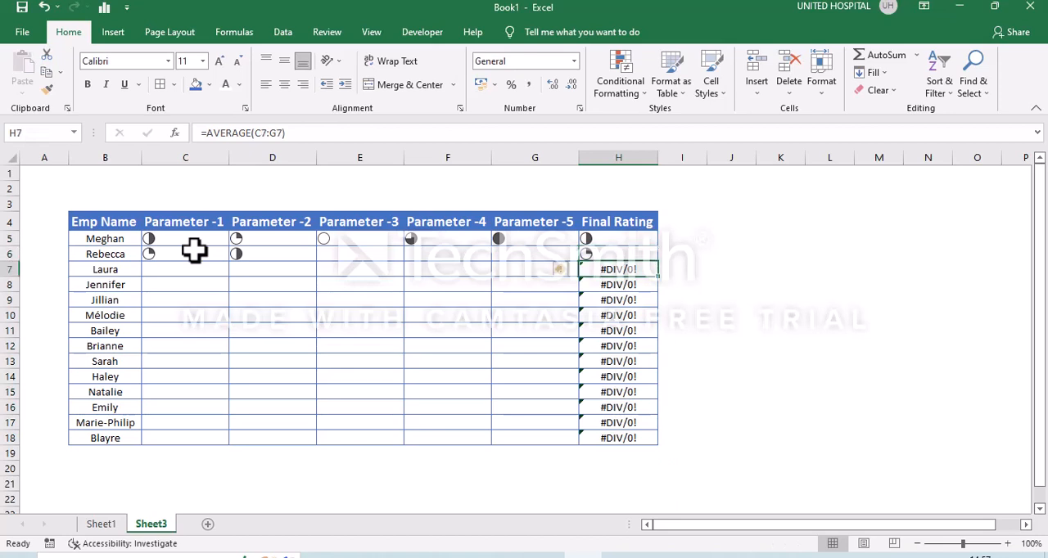
# Wrap the H5 formula in IFERROR with an empty-text fallback, giving =IFERROR(AVERAGE(C5:G5),"").
pyautogui.press('Up')
pyautogui.press('Up')
pyautogui.press('Up')
pyautogui.press('Up')
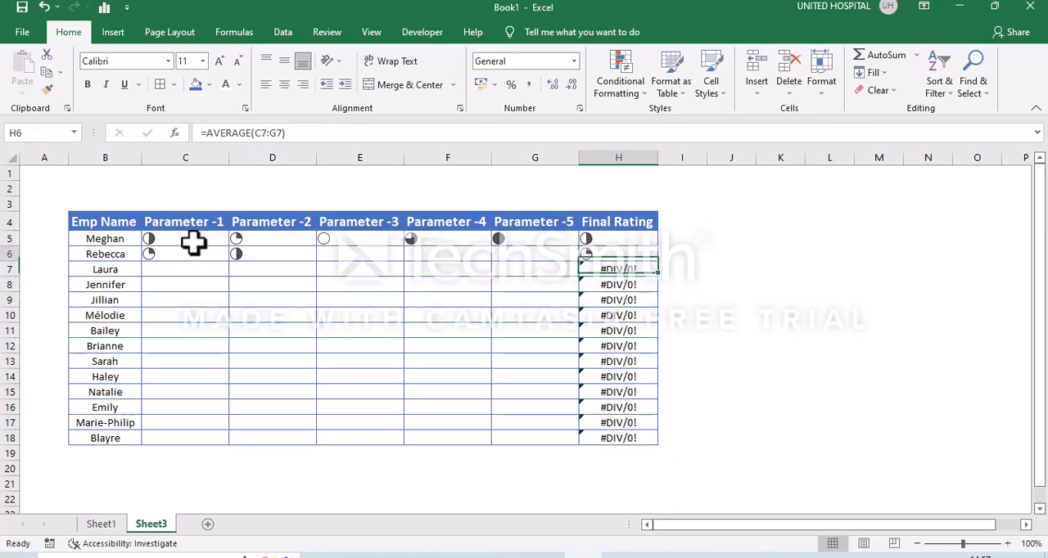
pyautogui.click(210, 138)
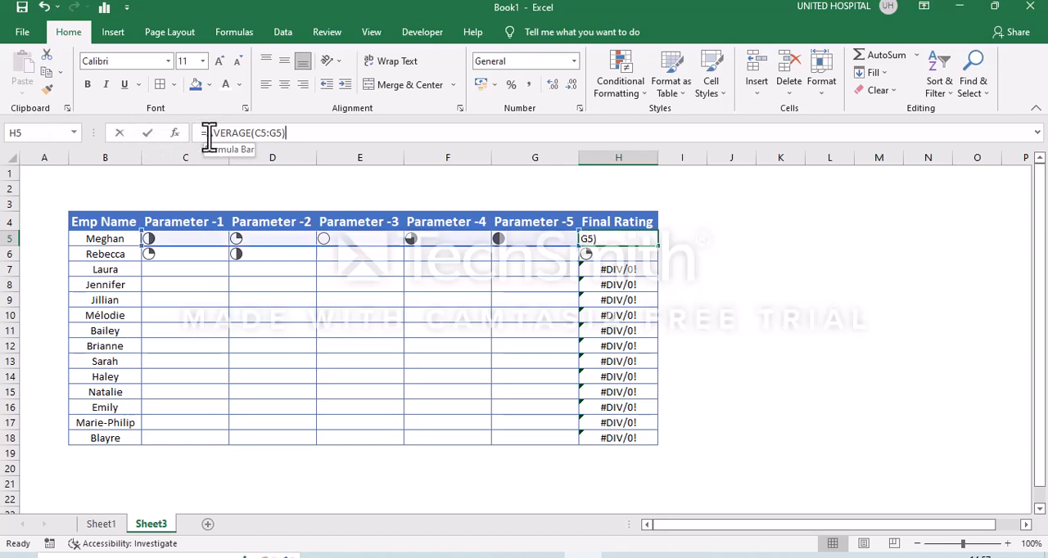
pyautogui.write('if')
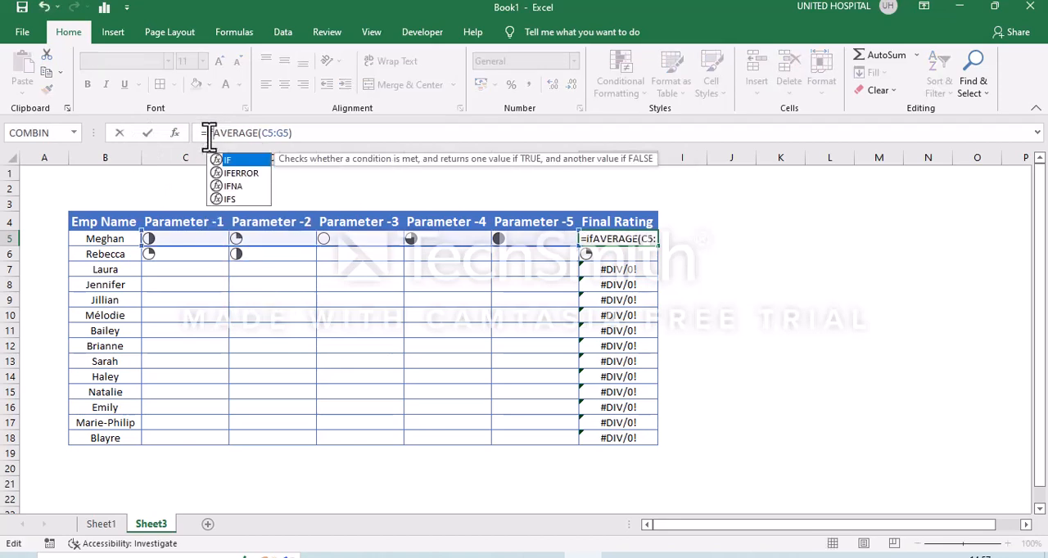
pyautogui.press('Down')
pyautogui.press('Tab')
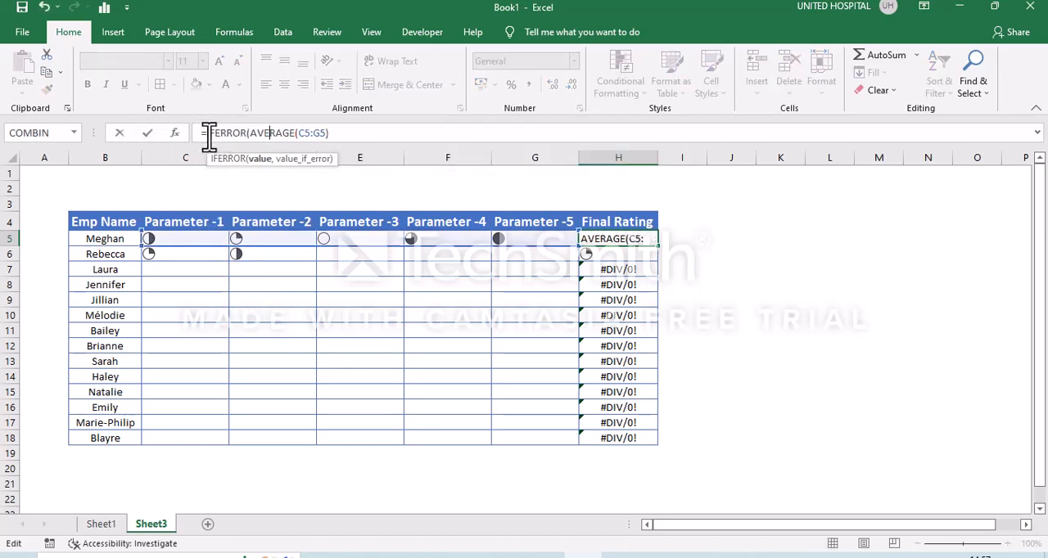
pyautogui.press('Right')
pyautogui.press('Right')
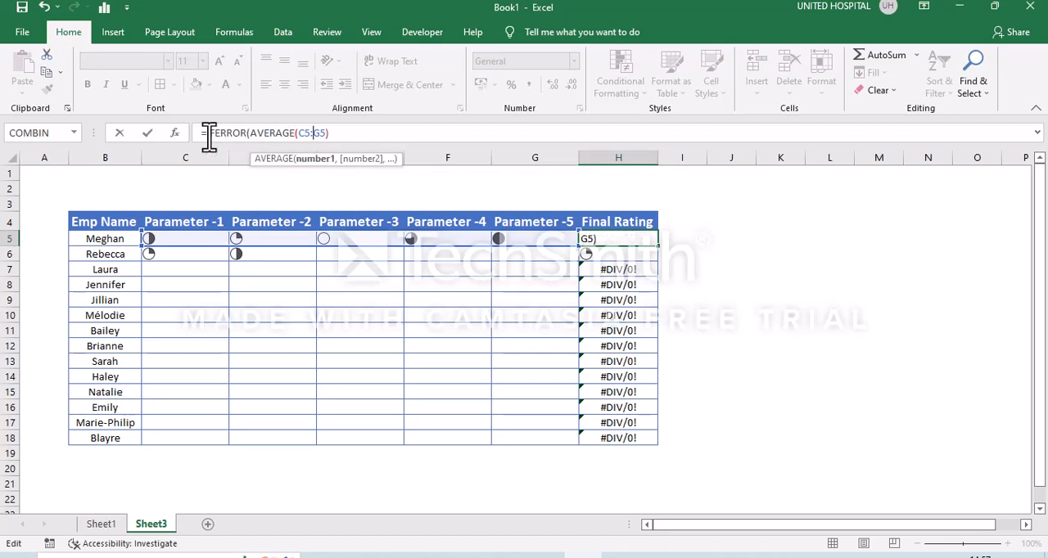
pyautogui.press('Right')
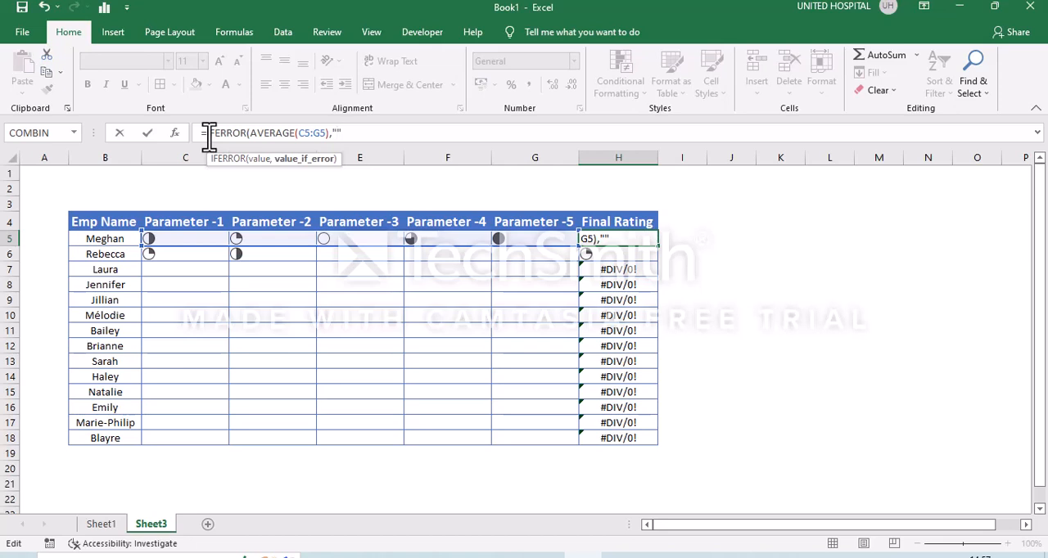
pyautogui.write(')')
pyautogui.hotkey('ctrl', 'Return')
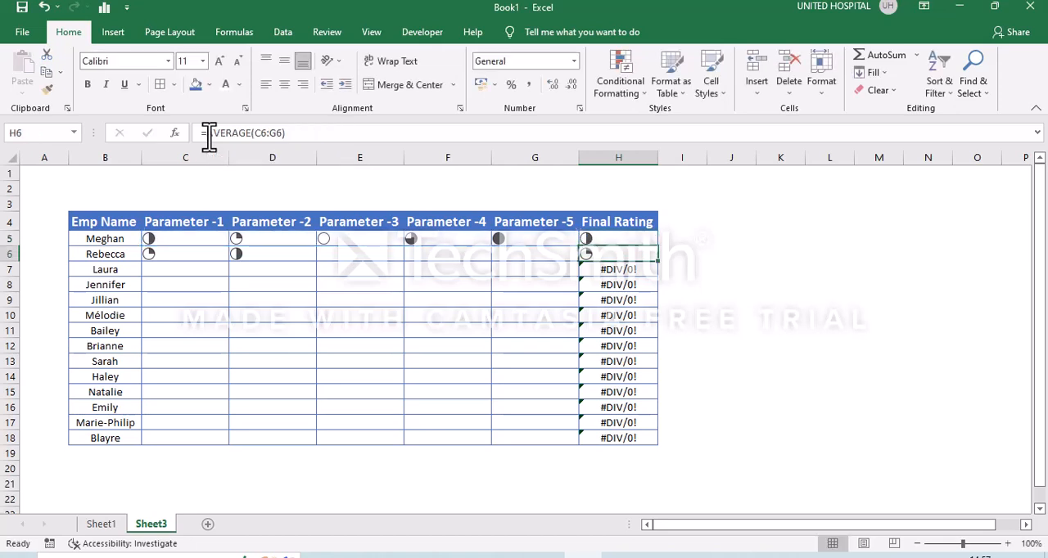
# Fill the IFERROR formula from H5 down the Final Rating column through H18.
pyautogui.hotkey('shift', 'Down')
pyautogui.hotkey('shift', 'Down')
pyautogui.hotkey('shift', 'Down')
pyautogui.hotkey('shift', 'Down')
pyautogui.hotkey('shift', 'Down')
pyautogui.hotkey('shift', 'Down')
pyautogui.hotkey('shift', 'Down')
pyautogui.hotkey('shift', 'Down')
pyautogui.hotkey('shift', 'Down')
pyautogui.hotkey('shift', 'Down')
pyautogui.hotkey('shift', 'Down')
pyautogui.hotkey('shift', 'Down')
pyautogui.hotkey('shift', 'Down')
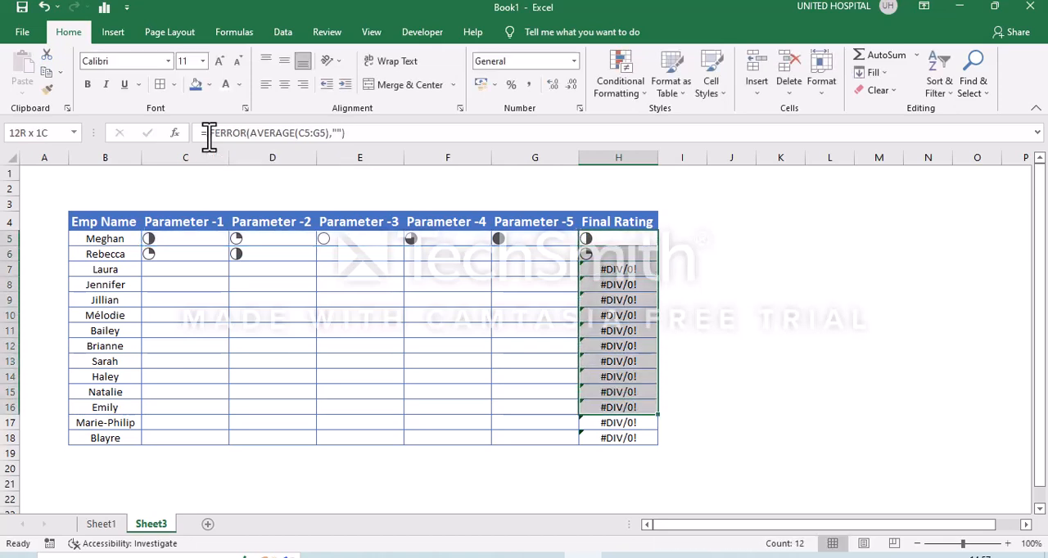
pyautogui.hotkey('ctrl', 'd')
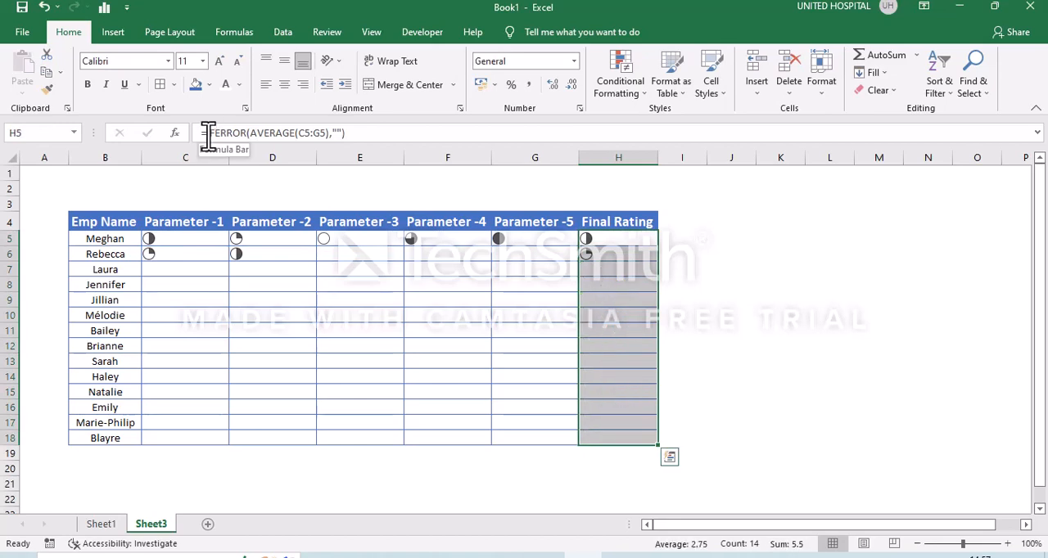
# Complete the second employee's ratings with 5 in E6 and 4 in both F6 and G6.
pyautogui.press('Down')
pyautogui.press('Left')
pyautogui.press('Left')
pyautogui.press('Left')
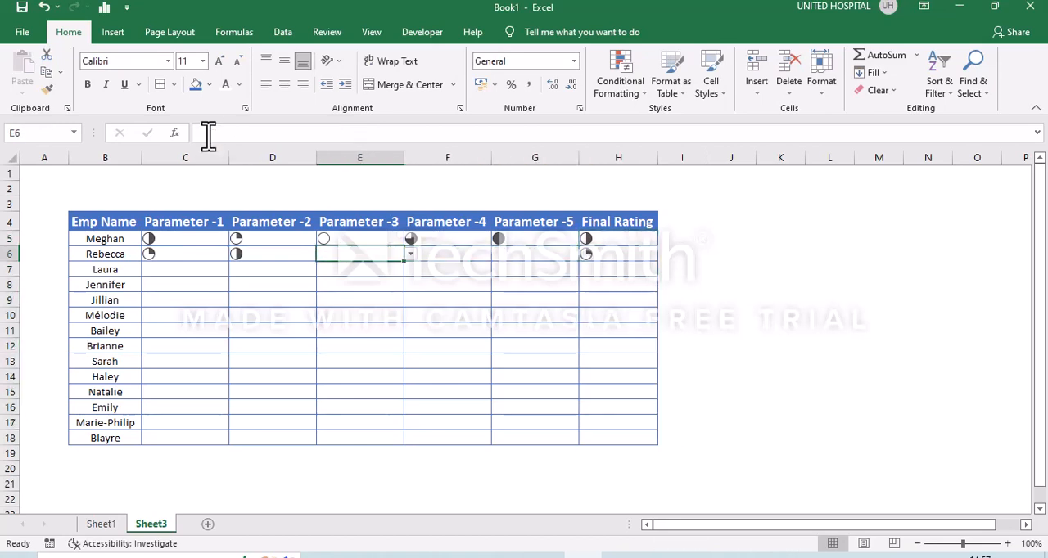
pyautogui.write('2')
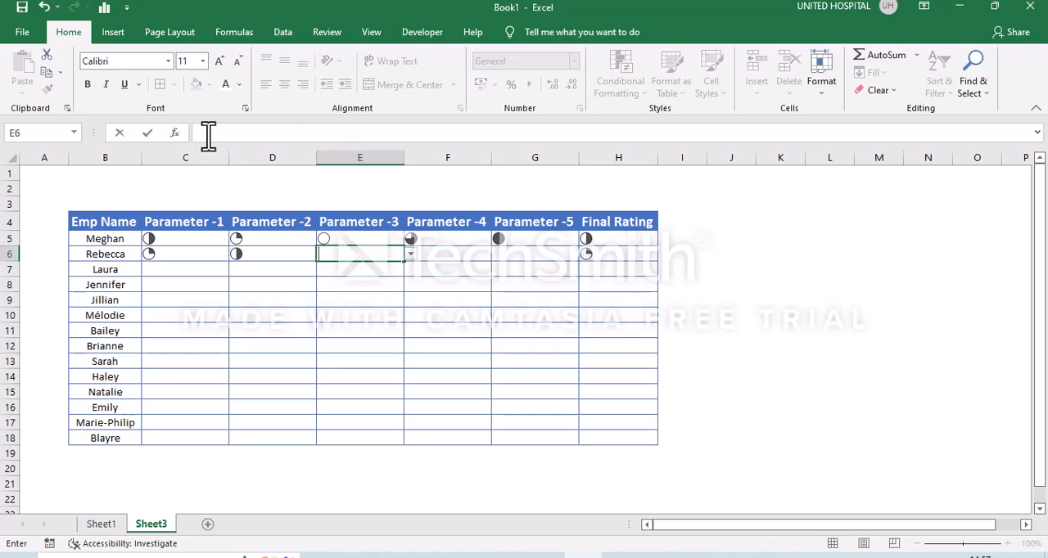
pyautogui.write('5')
pyautogui.press('Up')
pyautogui.press('Down')
pyautogui.press('Right')
pyautogui.write('4')
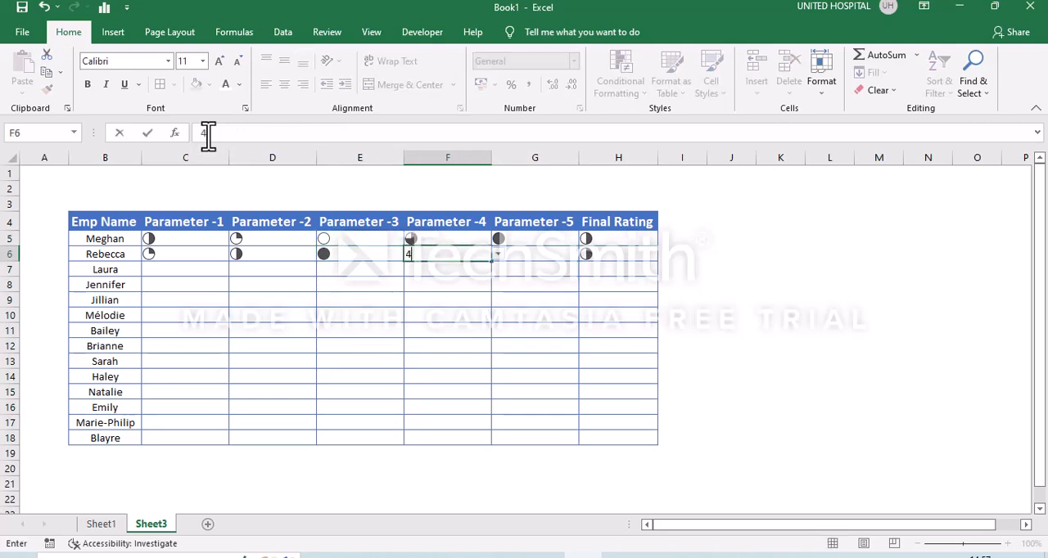
pyautogui.press('Return')
pyautogui.press('Up')
pyautogui.press('Right')
pyautogui.write('3')
pyautogui.press('Return')
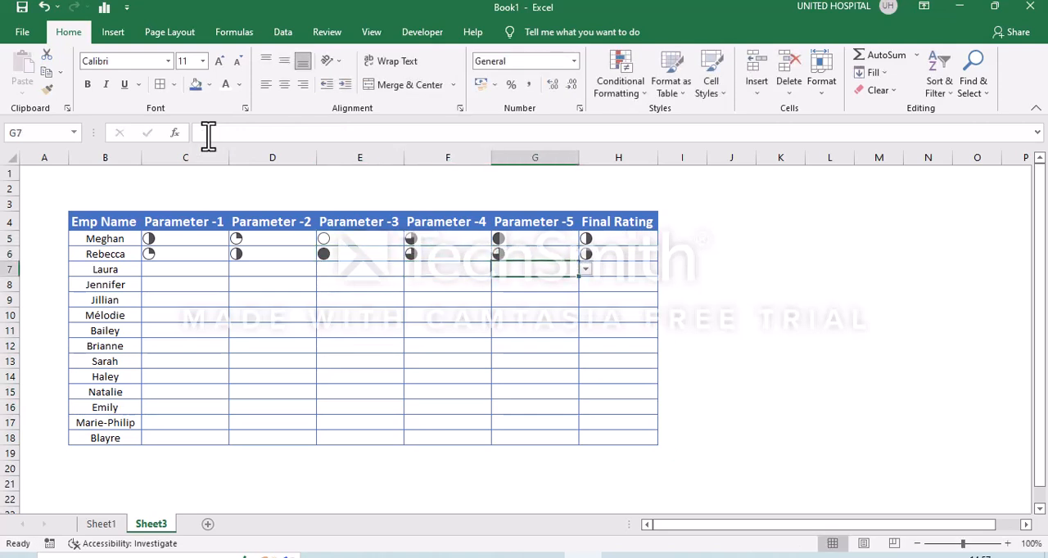
# Copy the first employee's ratings in C5:G5 and paste them into J3:N3 as the base for a legend.
pyautogui.click(191, 237)
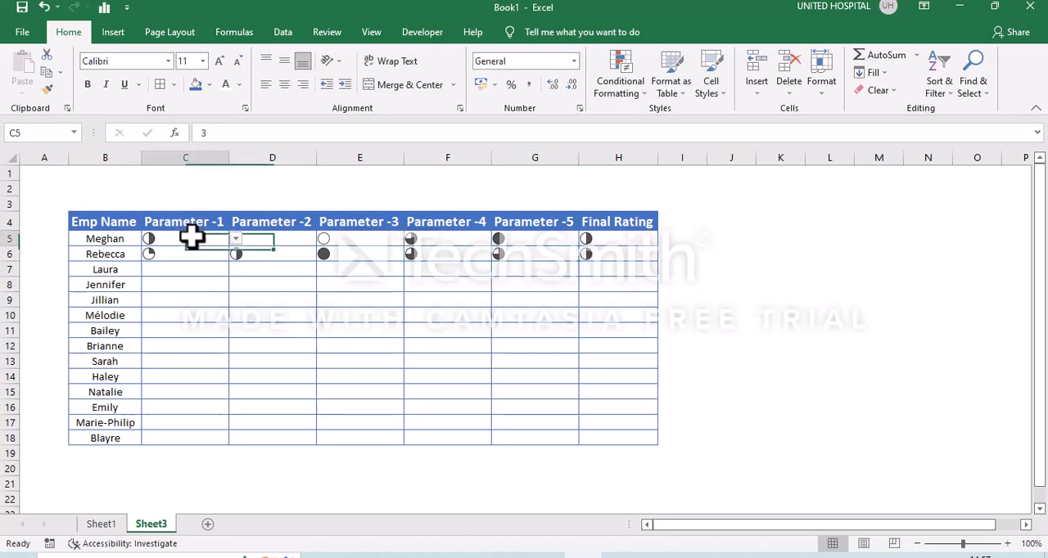
pyautogui.hotkey('shift', 'Right')
pyautogui.hotkey('shift', 'Right')
pyautogui.hotkey('shift', 'Right')
pyautogui.hotkey('shift', 'Right')
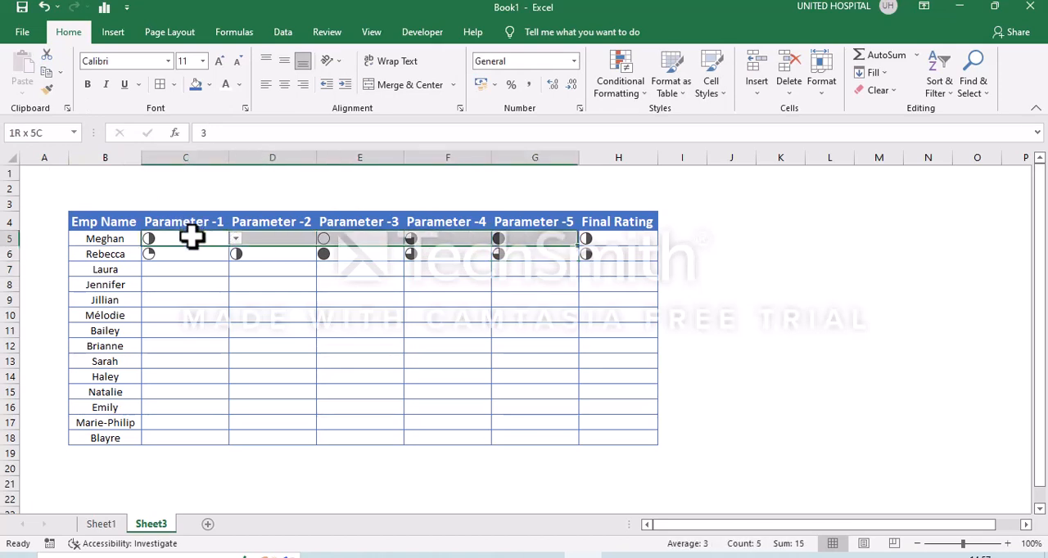
pyautogui.hotkey('ctrl', 'c')
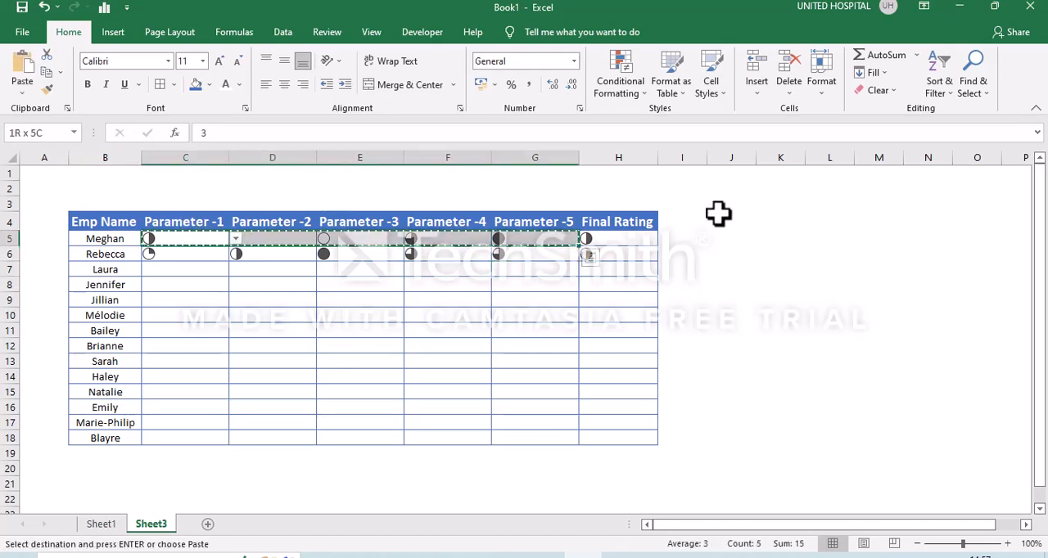
pyautogui.hotkey('ctrl', 'q')
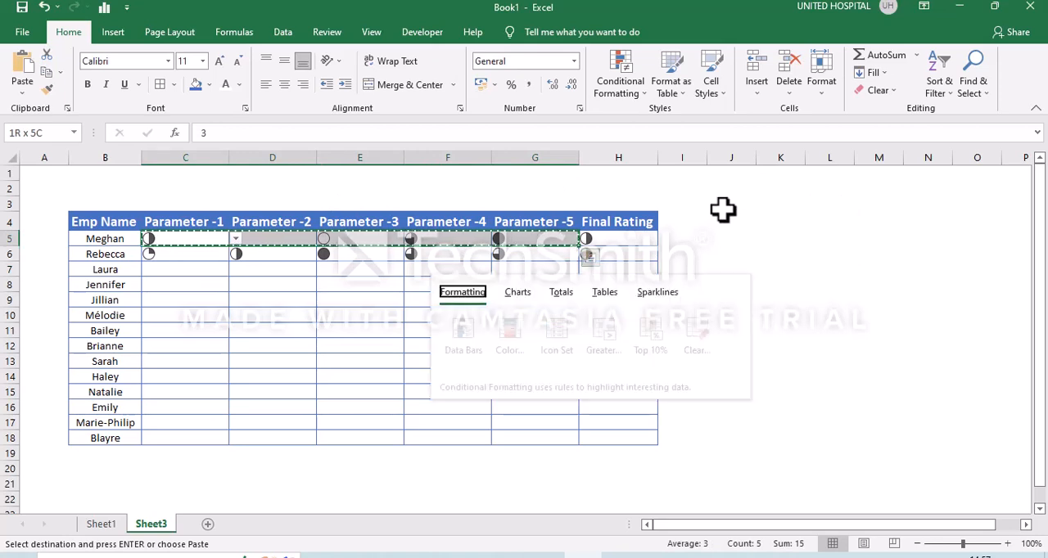
pyautogui.scroll(1, 723, 210)
pyautogui.scroll(-1, 723, 210)
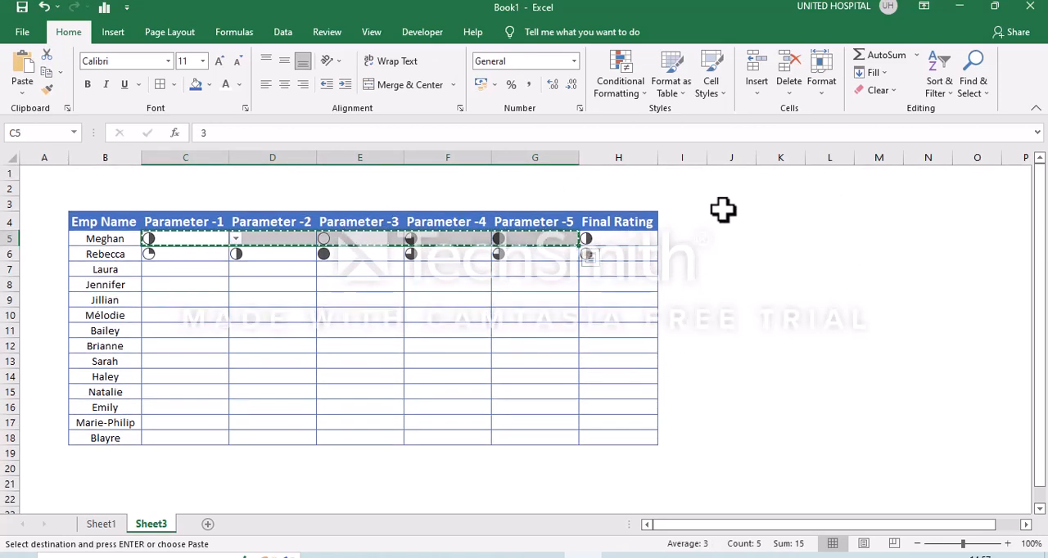
pyautogui.click(731, 204)
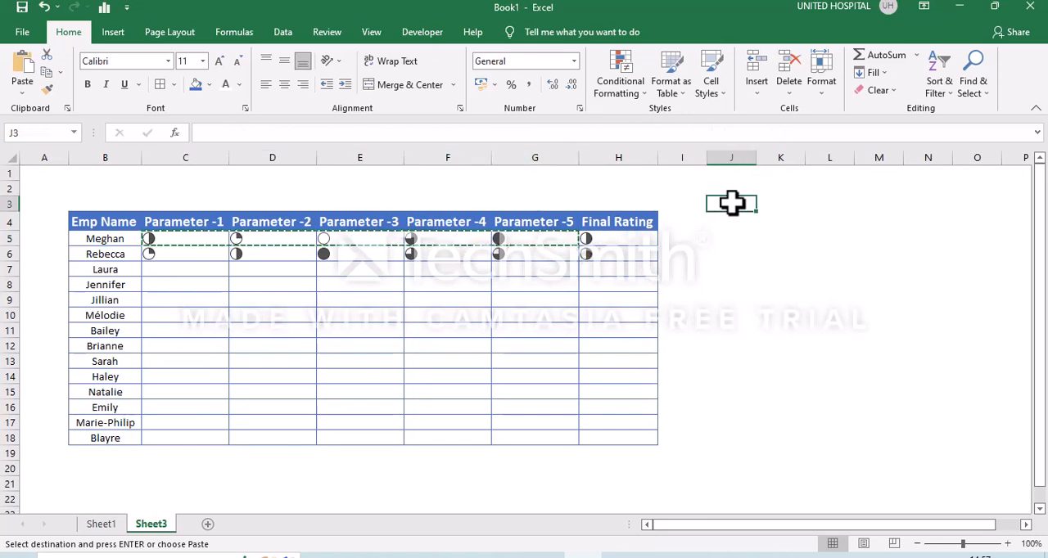
pyautogui.hotkey('ctrl', 'v')
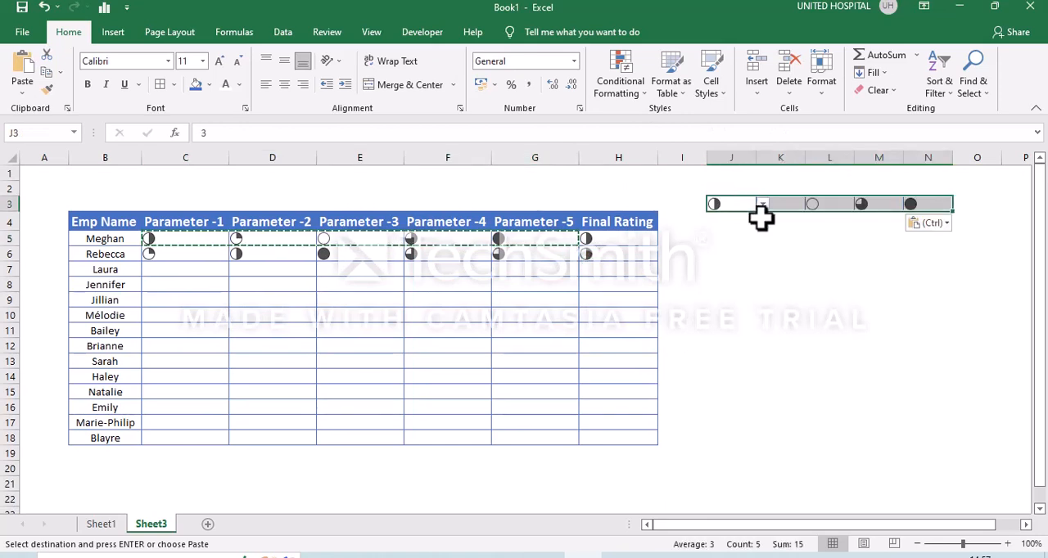
# Set the legend ratings to 1 in J3, 2 in K3 and 3 in L3.
pyautogui.click(745, 208)
pyautogui.write('1')
pyautogui.press('Right')
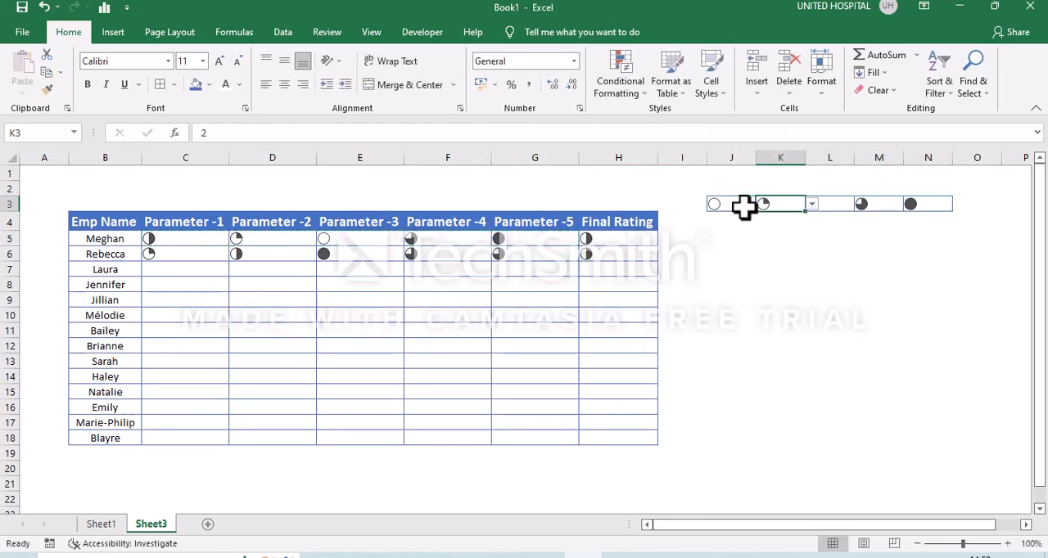
pyautogui.write('2')
pyautogui.press('Right')
pyautogui.write('3')
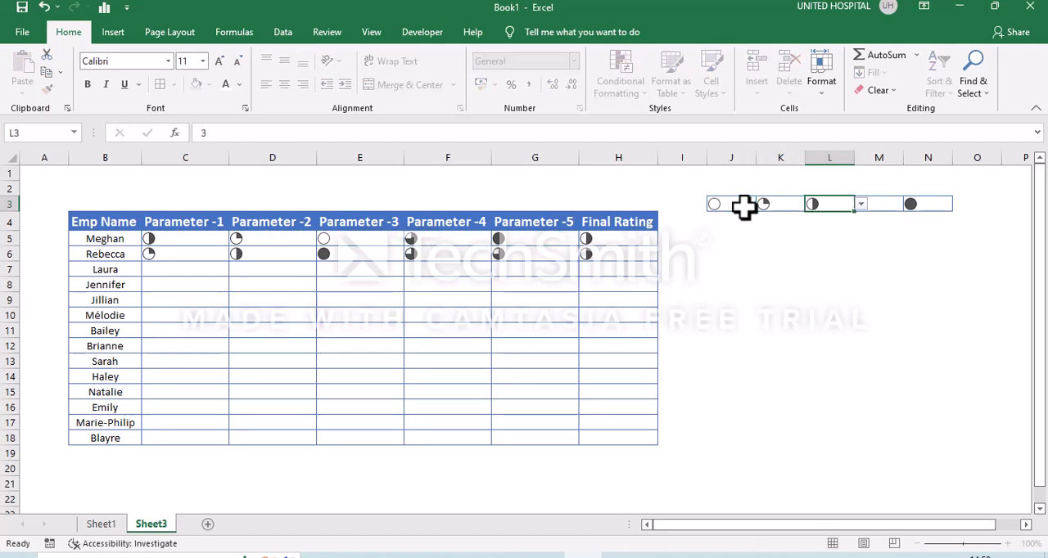
pyautogui.press('Right')
pyautogui.press('Right')
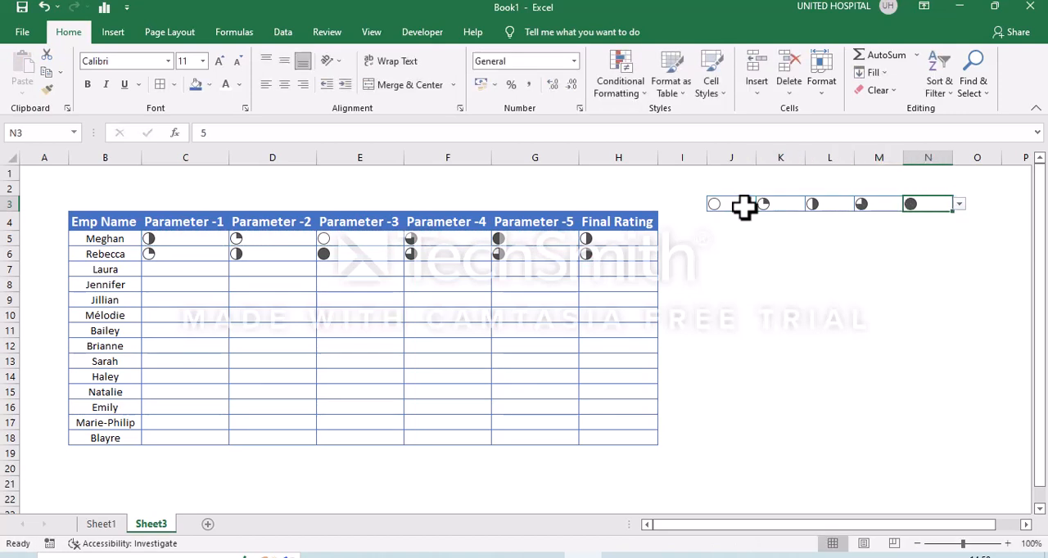
# Copy the icon cells J3:N3 and paste them as values only into J2:N2 using Paste Special.
pyautogui.click(731, 203)
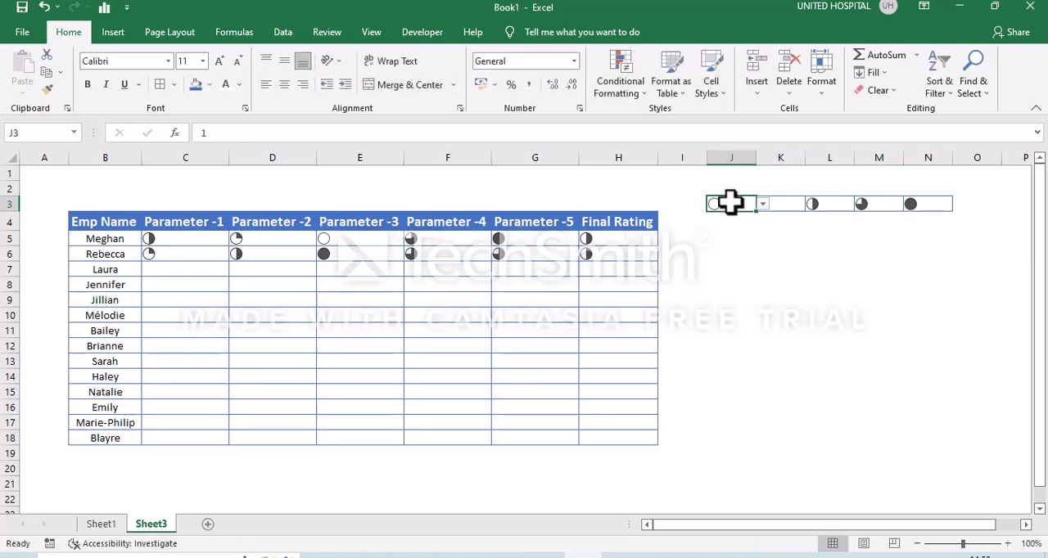
pyautogui.hotkey('shift', 'Right')
pyautogui.hotkey('shift', 'Right')
pyautogui.hotkey('shift', 'Right')
pyautogui.hotkey('shift', 'Right')
pyautogui.hotkey('ctrl', 'c')
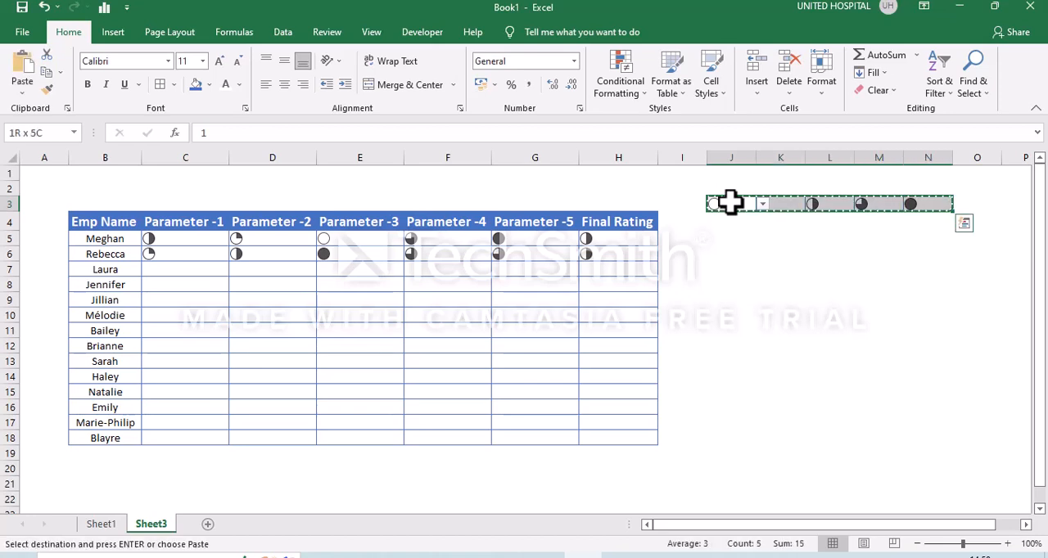
pyautogui.click(735, 190)
pyautogui.rightClick(735, 190)
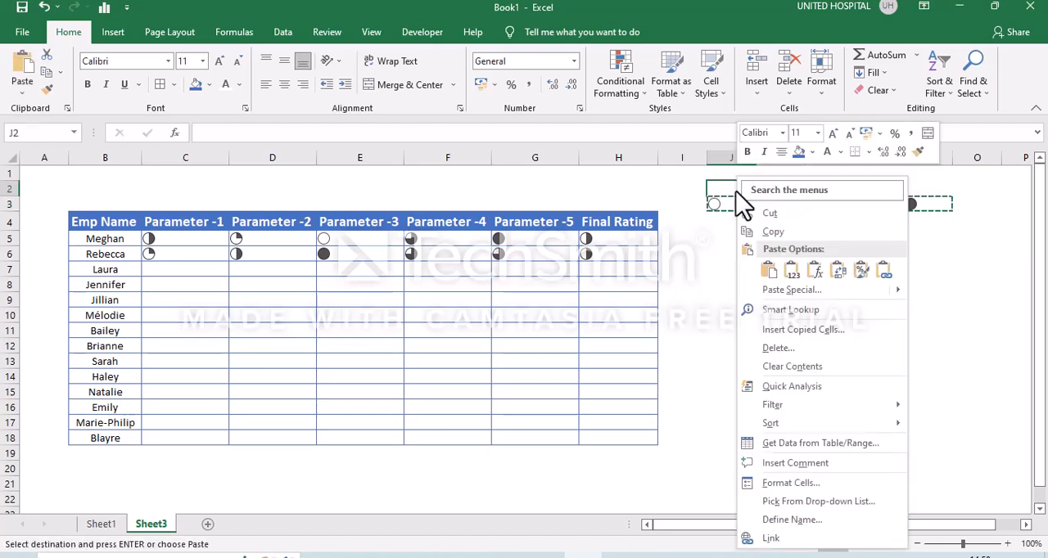
pyautogui.click(793, 295)
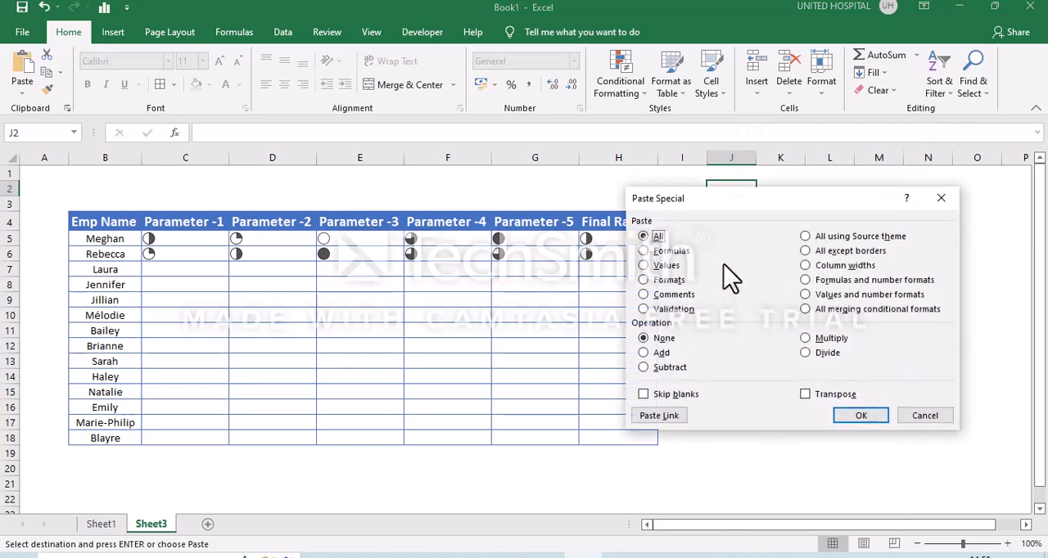
pyautogui.click(666, 267)
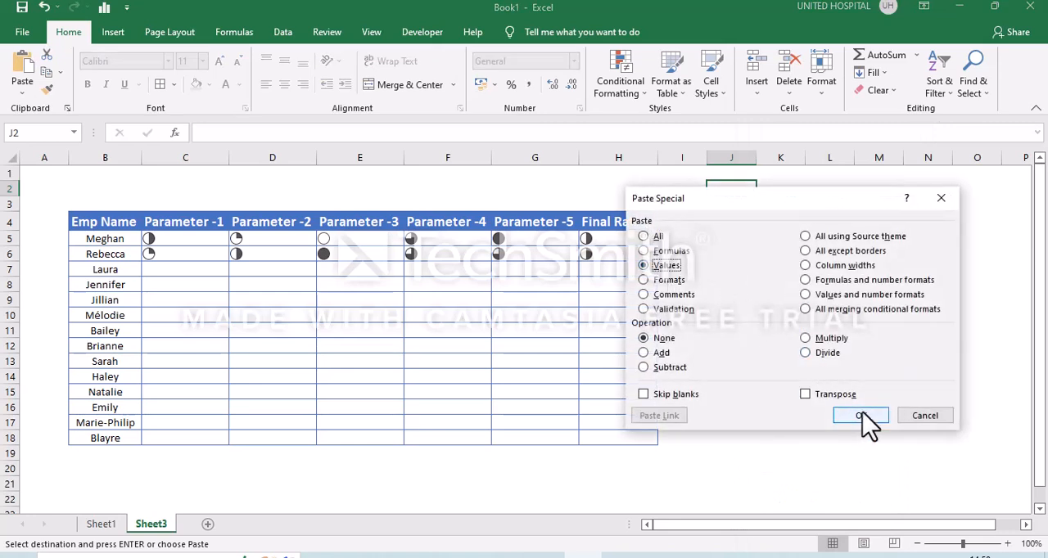
pyautogui.click(862, 417)
pyautogui.click(800, 268)
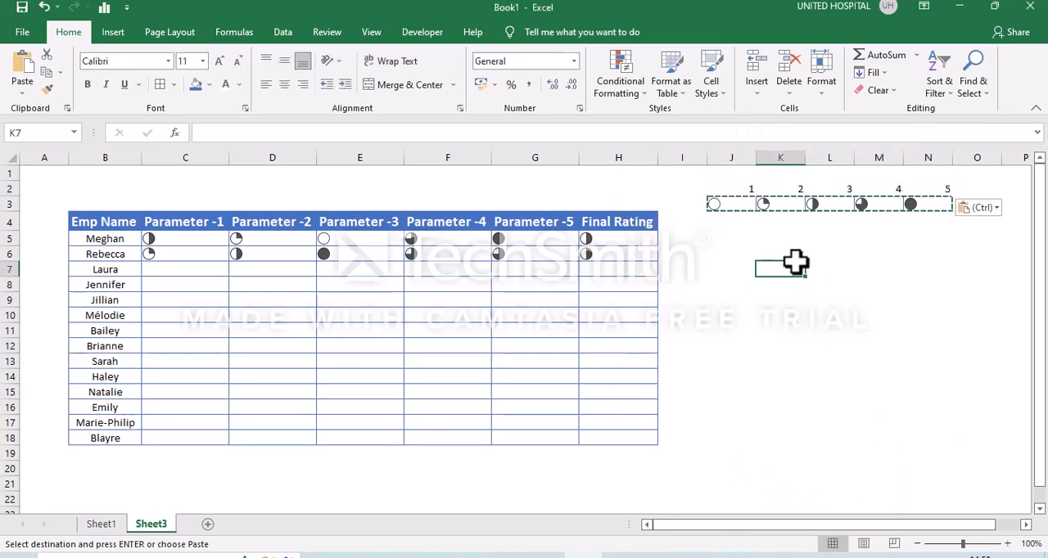
pyautogui.click(740, 191)
pyautogui.hotkey('shift', 'Right')
pyautogui.hotkey('shift', 'Right')
pyautogui.hotkey('shift', 'Right')
pyautogui.hotkey('shift', 'Right')
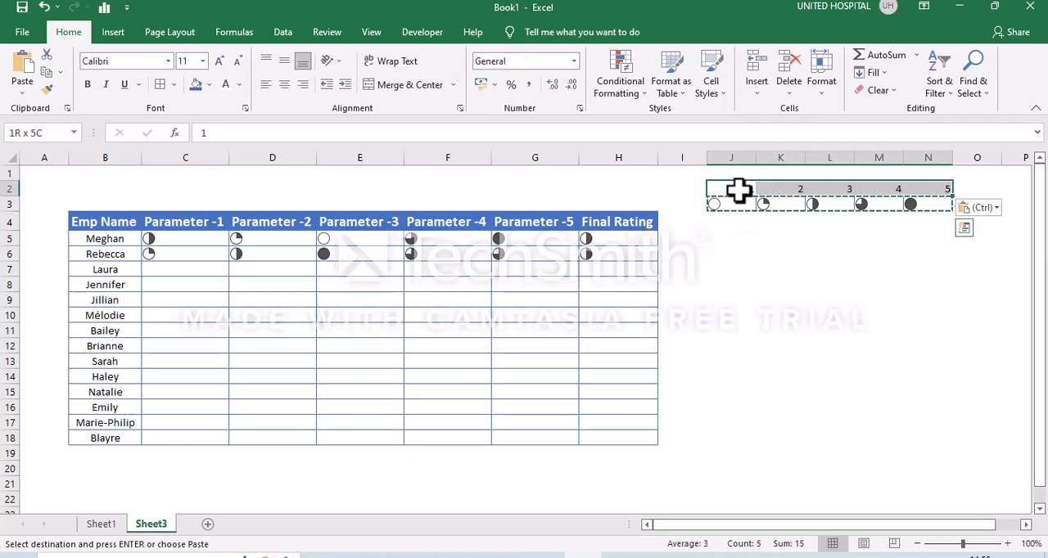
pyautogui.click(727, 200)
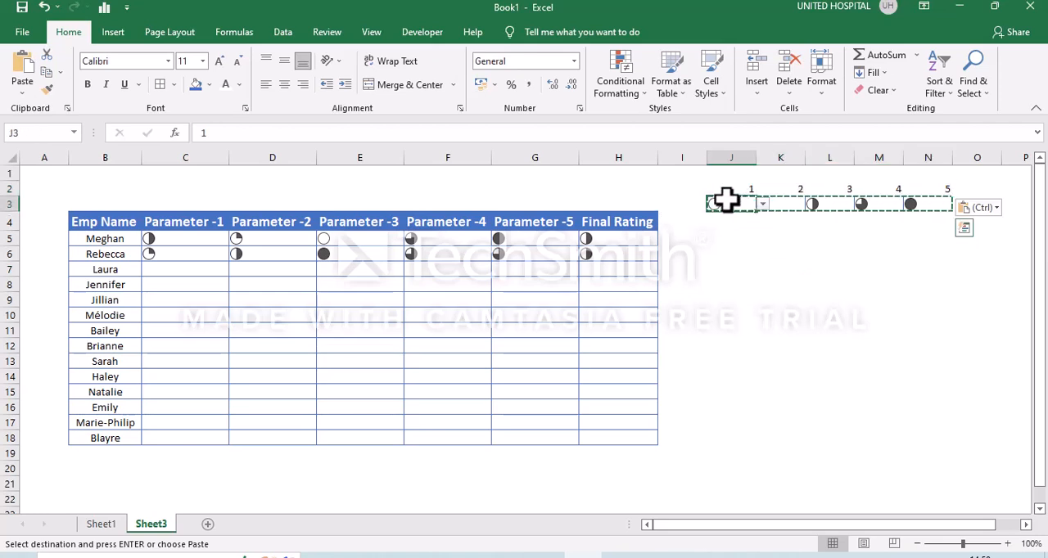
# Label the legend rows with Rating in I2 and Skill in I3.
pyautogui.click(690, 188)
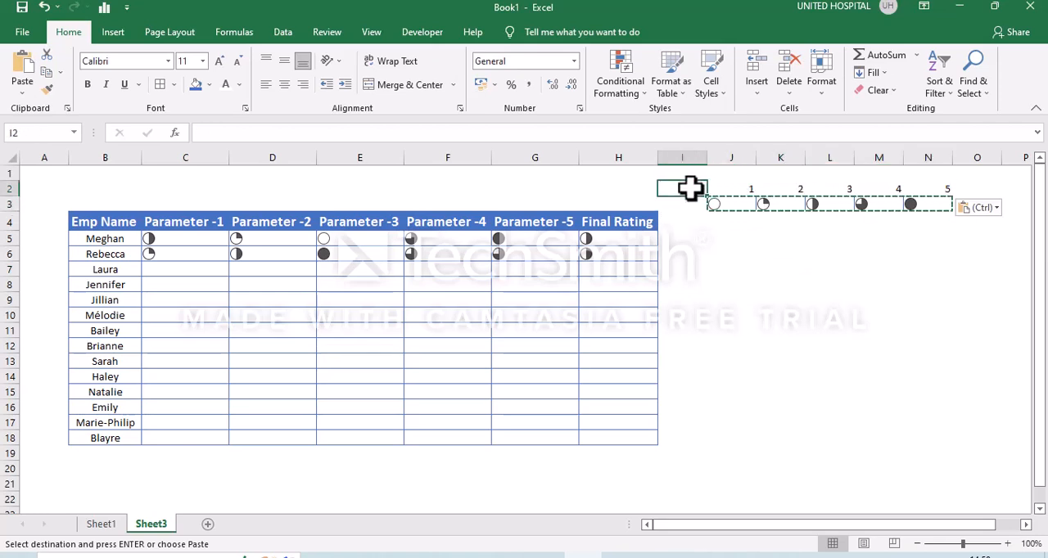
pyautogui.write('Rating')
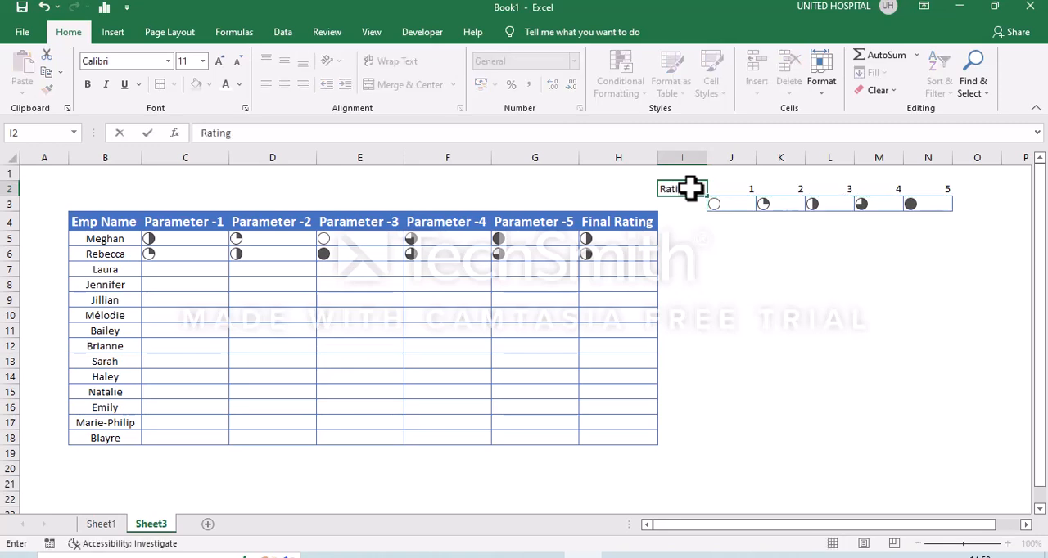
pyautogui.press('Return')
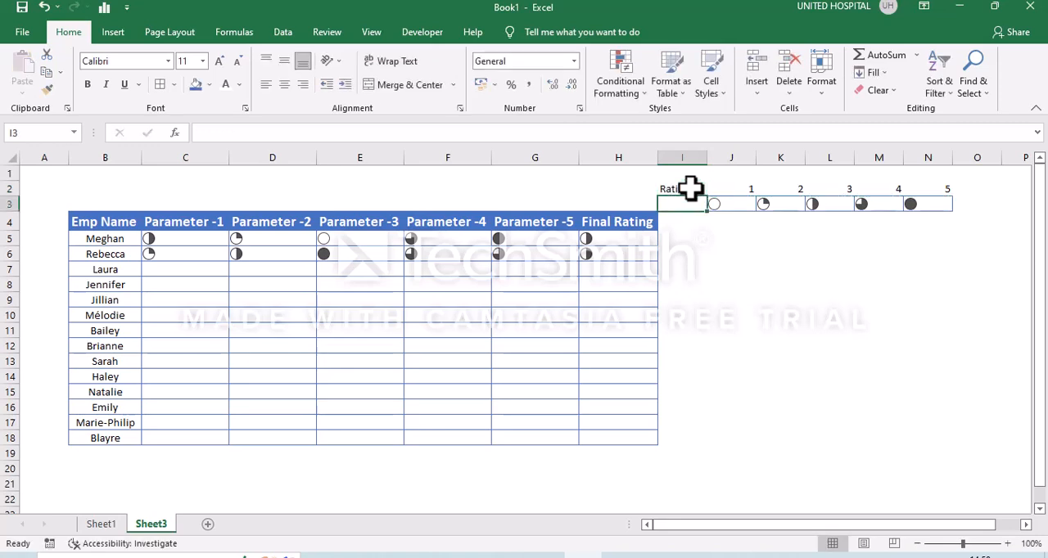
pyautogui.write('Skill')
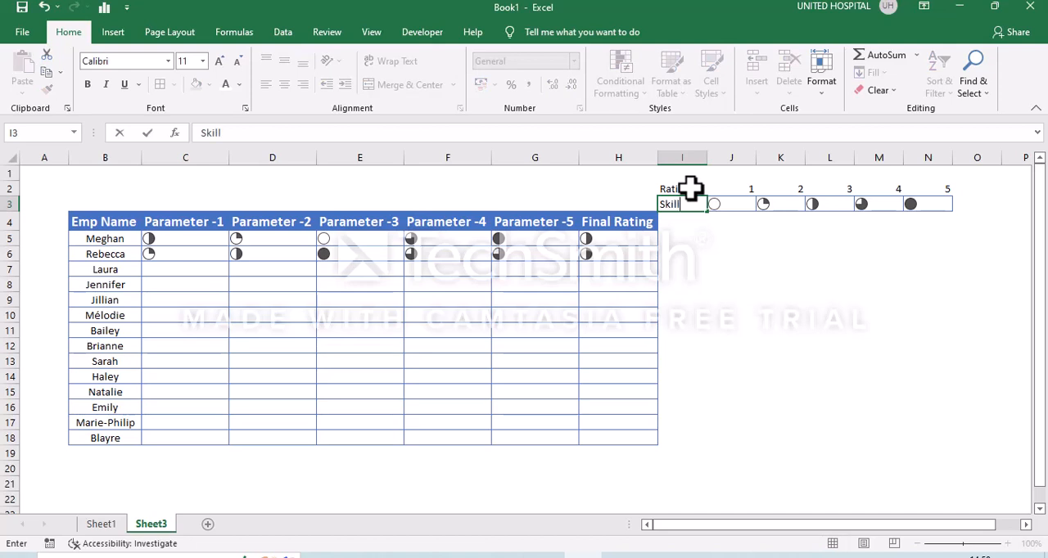
pyautogui.click(711, 269)
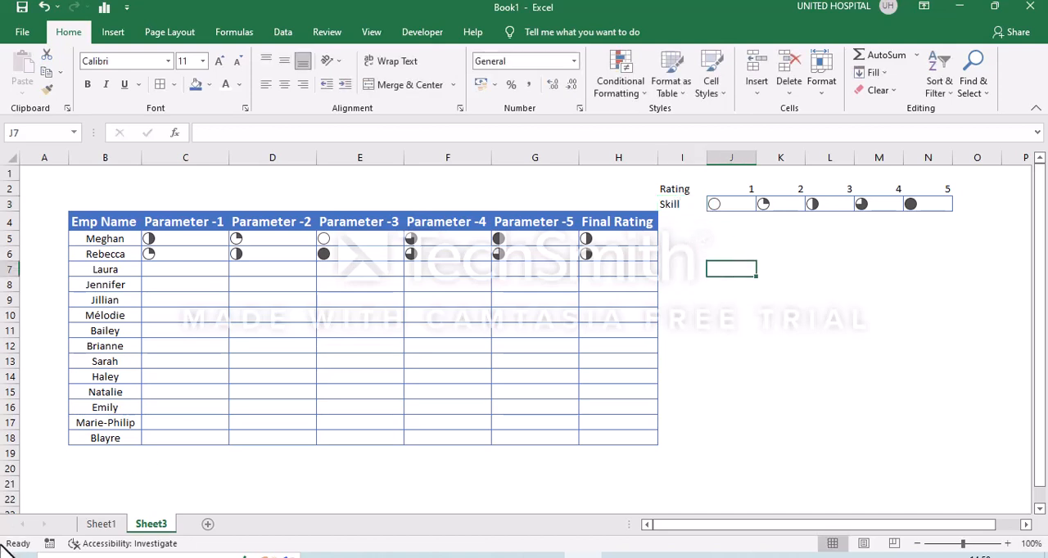
# Check the legend layout on Sheet1, and merge and center I1:N1 above the legend on Sheet3.
pyautogui.click(101, 524)
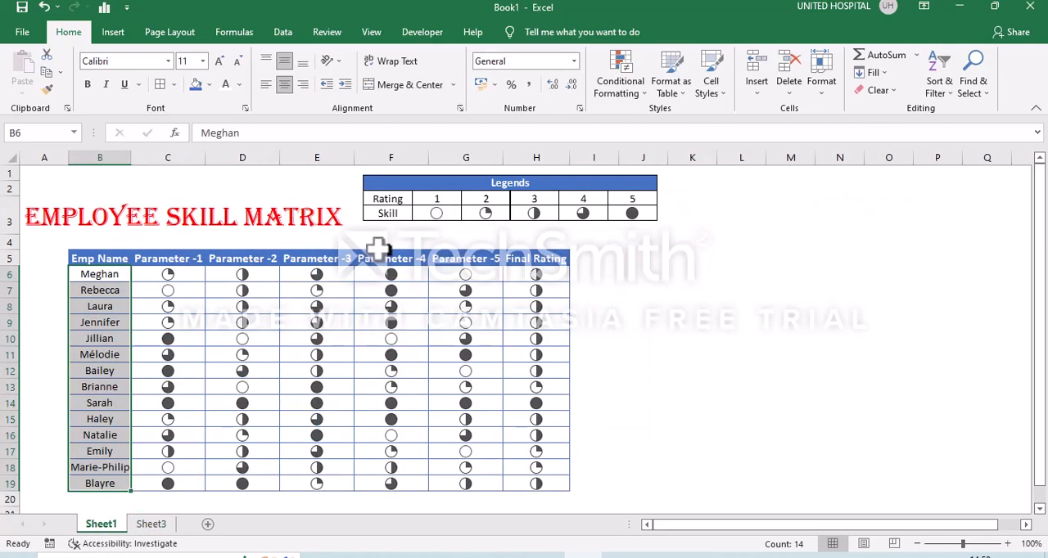
pyautogui.click(167, 527)
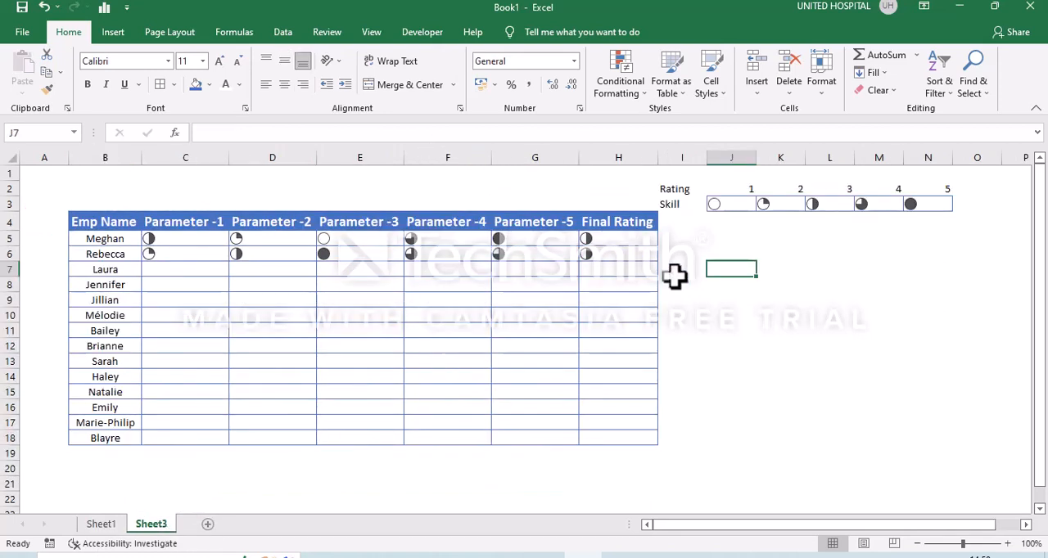
pyautogui.click(687, 175)
pyautogui.hotkey('shift', 'Right')
pyautogui.hotkey('shift', 'Right')
pyautogui.hotkey('shift', 'Right')
pyautogui.hotkey('shift', 'Right')
pyautogui.press('Right')
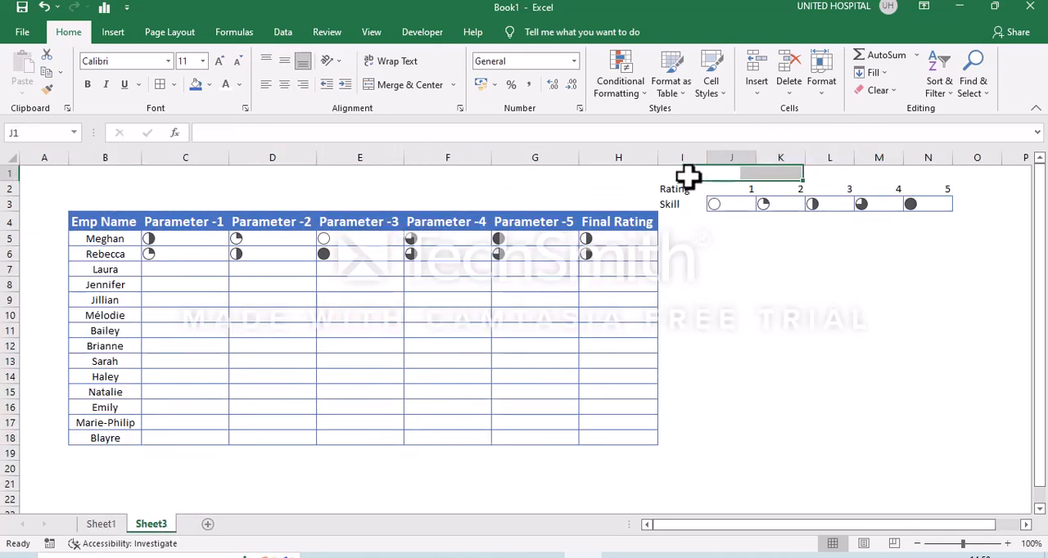
pyautogui.click(690, 176)
pyautogui.hotkey('shift', 'Right')
pyautogui.hotkey('shift', 'Right')
pyautogui.hotkey('shift', 'Right')
pyautogui.hotkey('shift', 'Right')
pyautogui.hotkey('shift', 'Right')
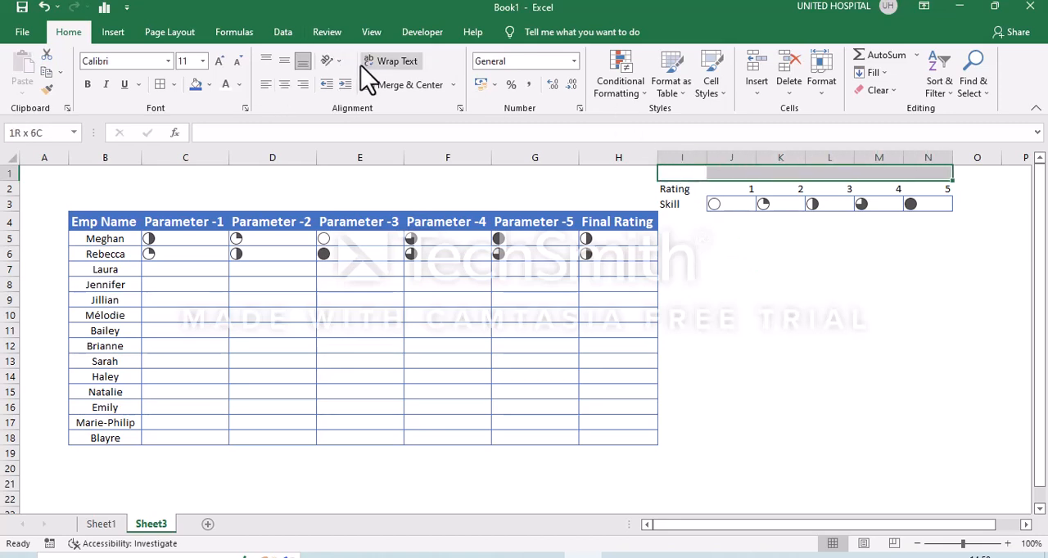
pyautogui.click(343, 81)
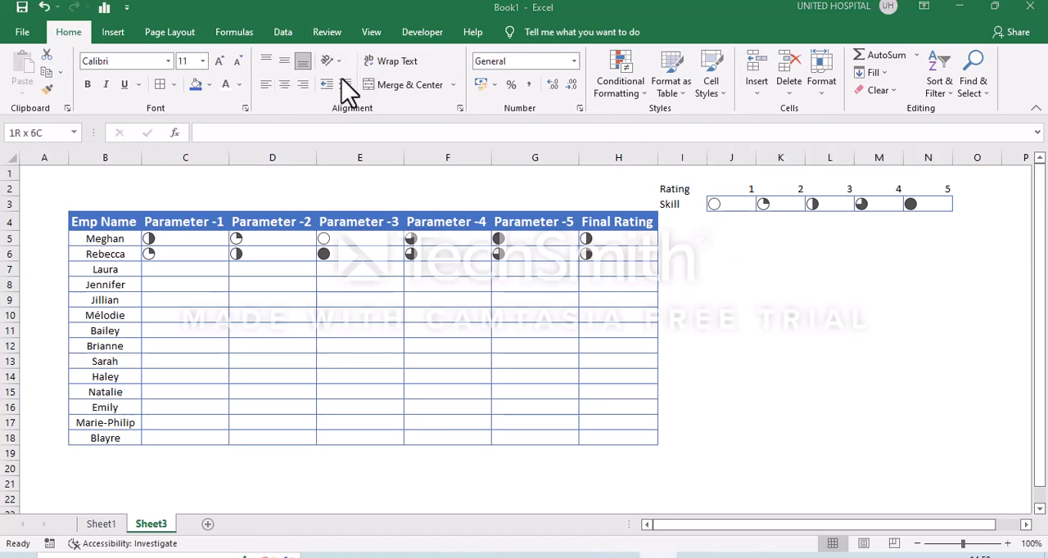
pyautogui.click(407, 86)
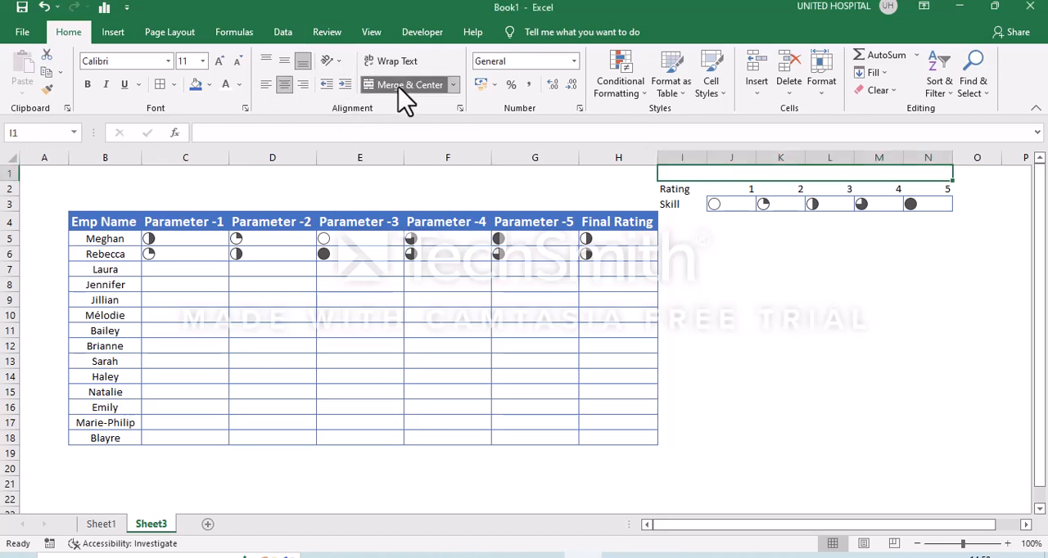
# Copy the blue header formatting from the Parameter -2 cell D4 to the legend's title row I1:N1.
pyautogui.click(278, 218)
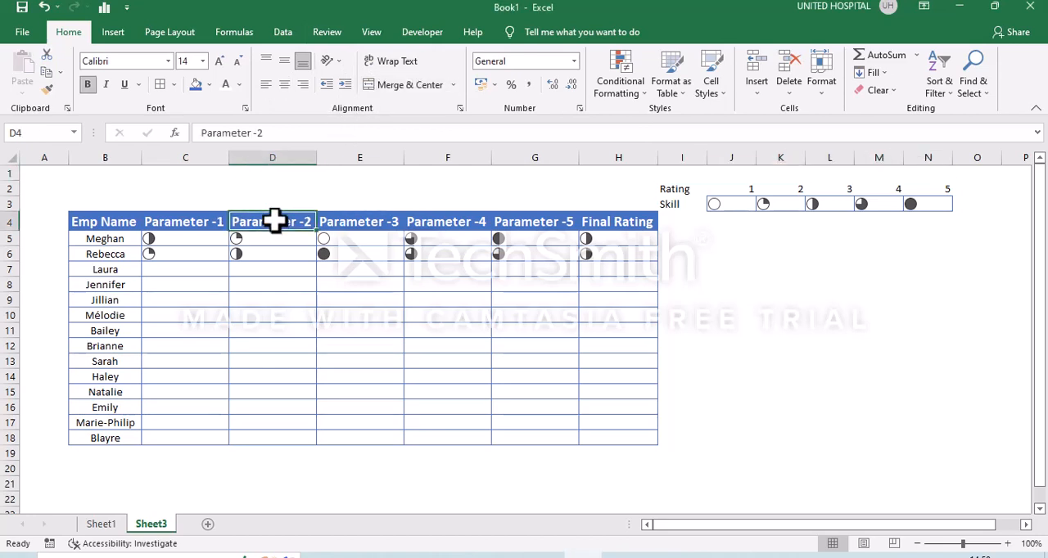
pyautogui.click(47, 88)
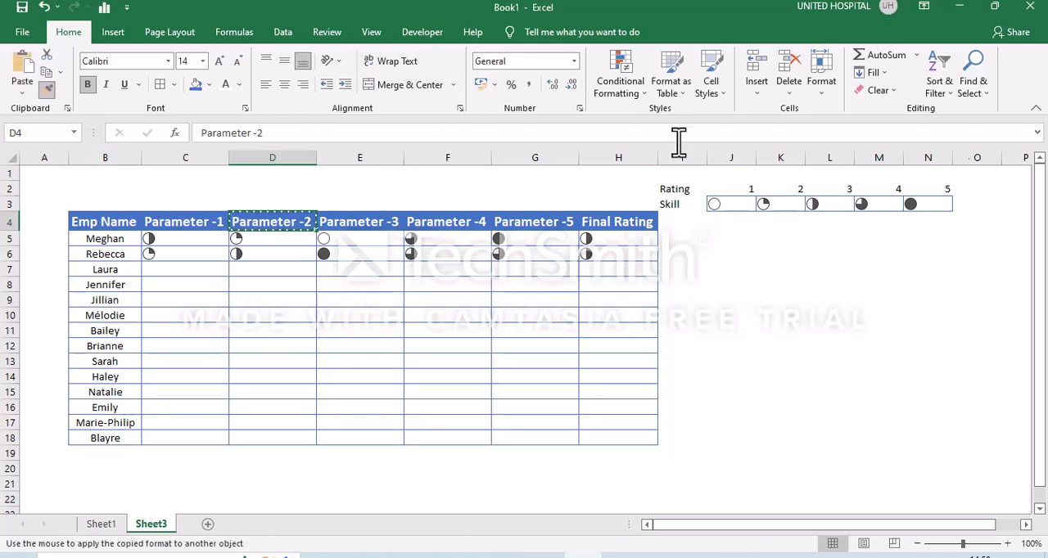
pyautogui.click(851, 175)
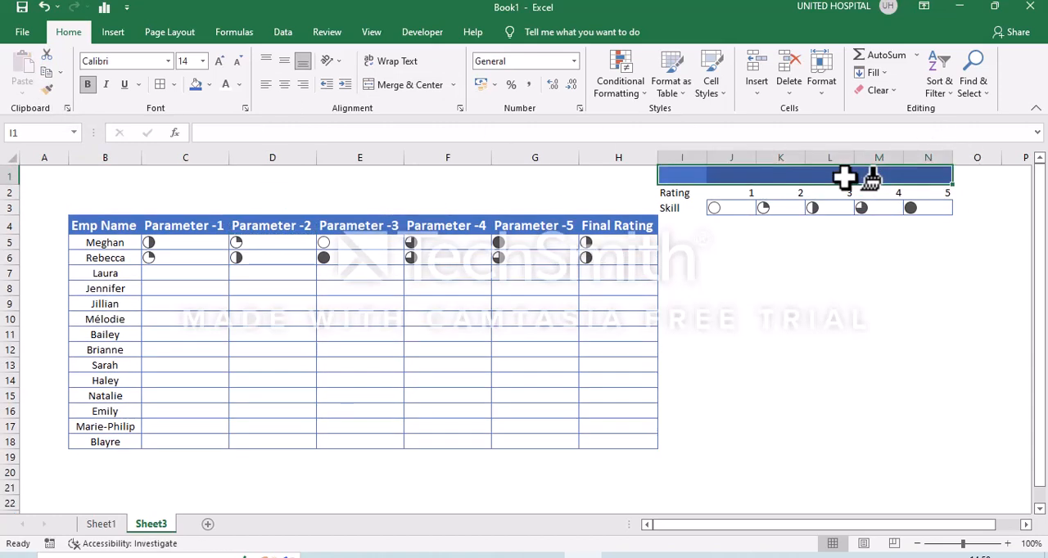
# Enter Legends as the legend's title in I1.
pyautogui.write('Leg')
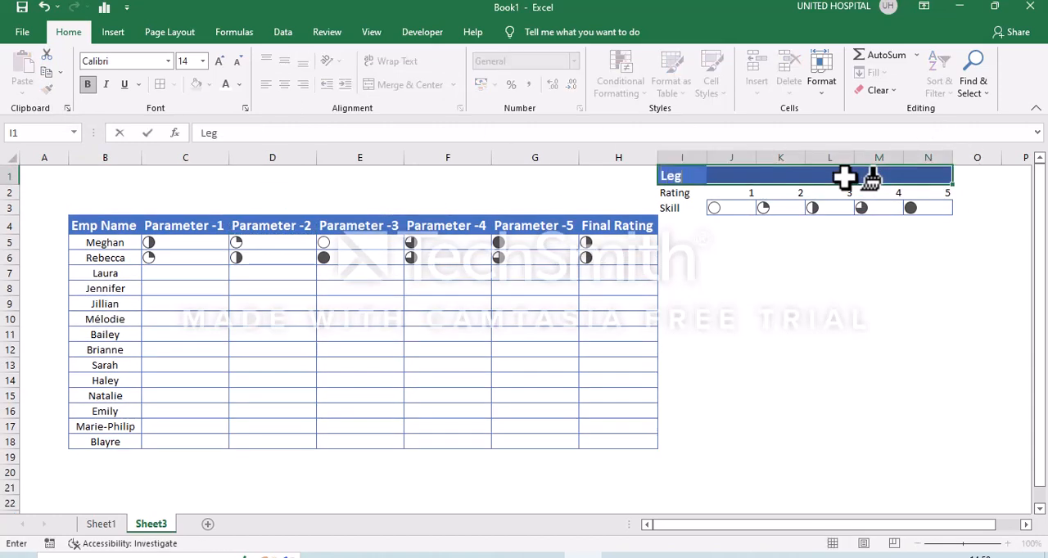
pyautogui.write('ends')
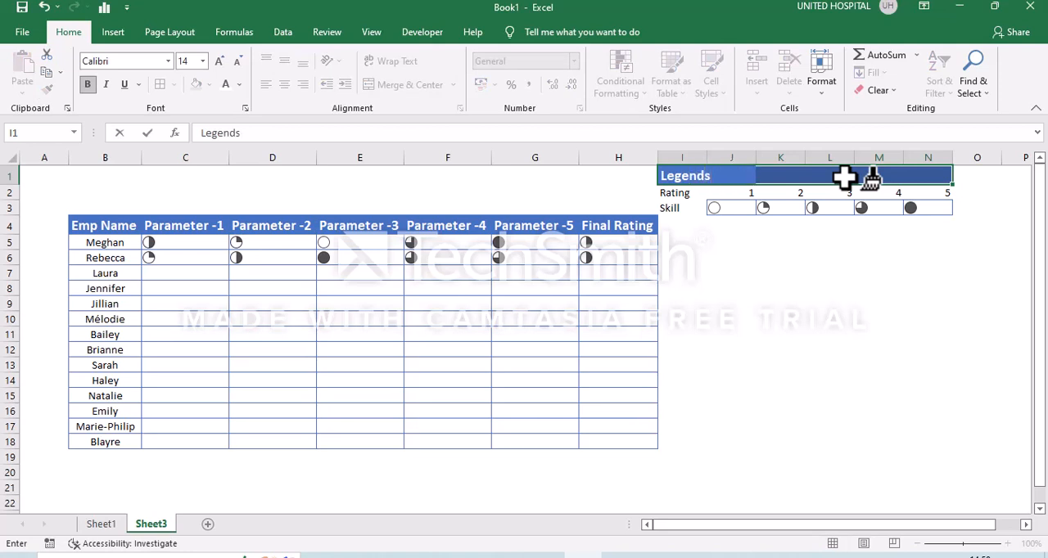
pyautogui.press('Tab')
pyautogui.click(870, 178)
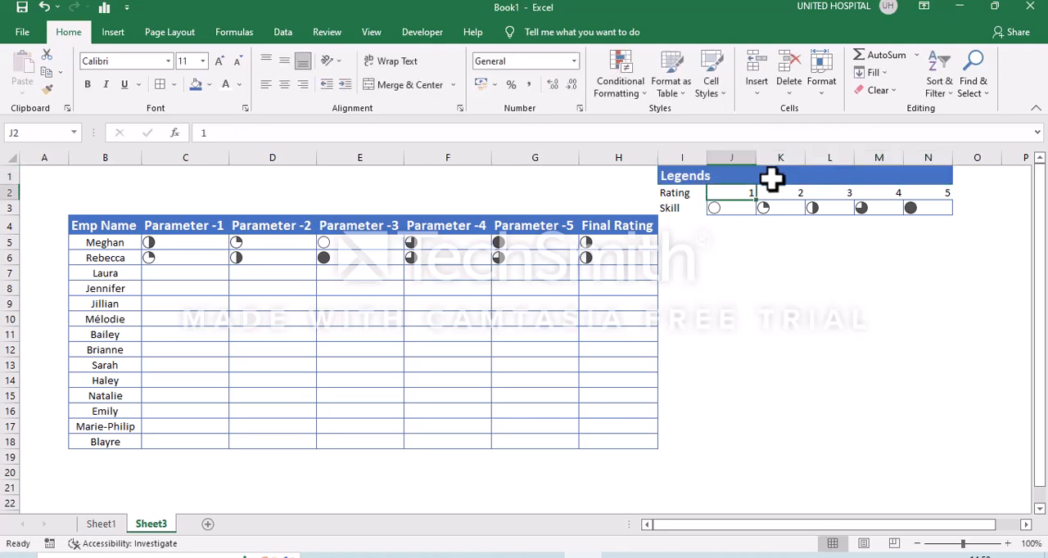
# Merge and center the Legends title across I1:N1.
pyautogui.click(681, 180)
pyautogui.hotkey('shift', 'Right')
pyautogui.hotkey('shift', 'Right')
pyautogui.hotkey('shift', 'Right')
pyautogui.hotkey('shift', 'Right')
pyautogui.hotkey('shift', 'Right')
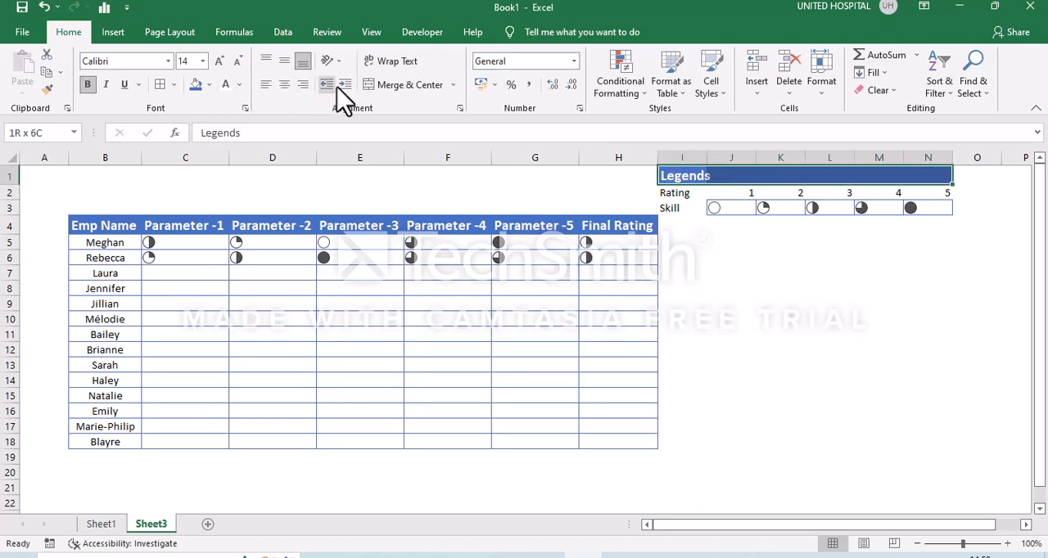
pyautogui.click(394, 85)
# Center the legend cells I1:N3 both vertically and horizontally.
pyautogui.hotkey('shift', 'Down')
pyautogui.hotkey('shift', 'Down')
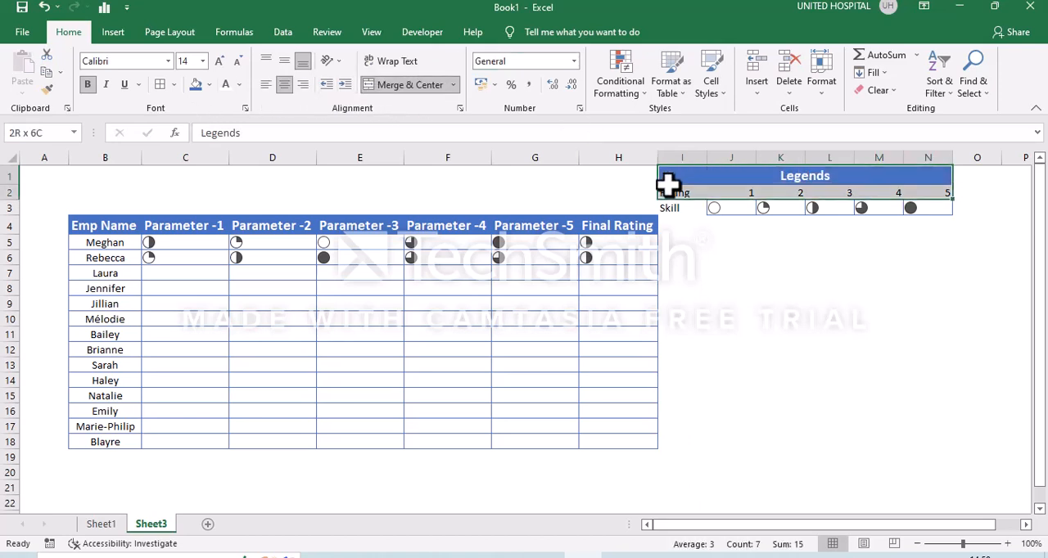
pyautogui.click(282, 63)
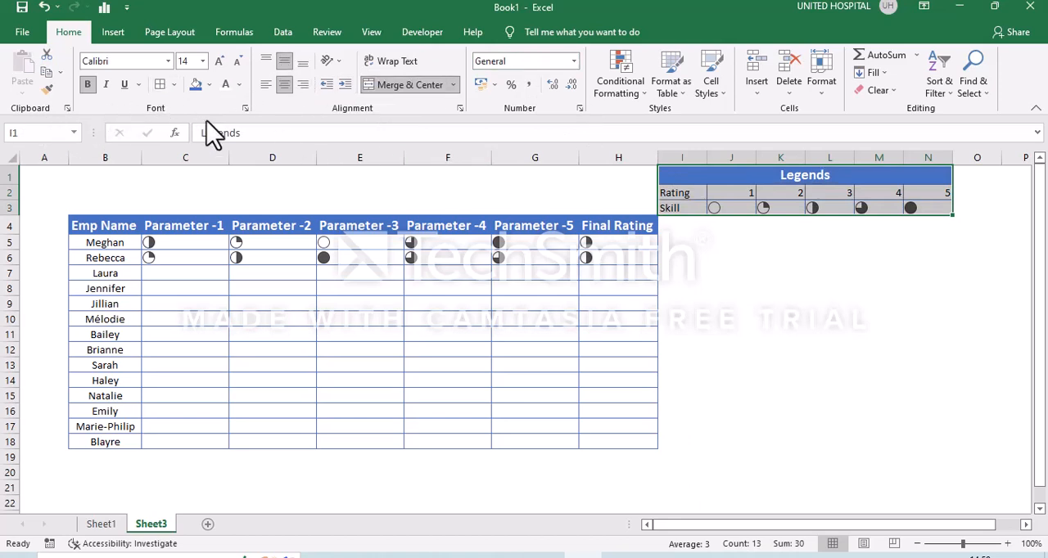
pyautogui.click(284, 84)
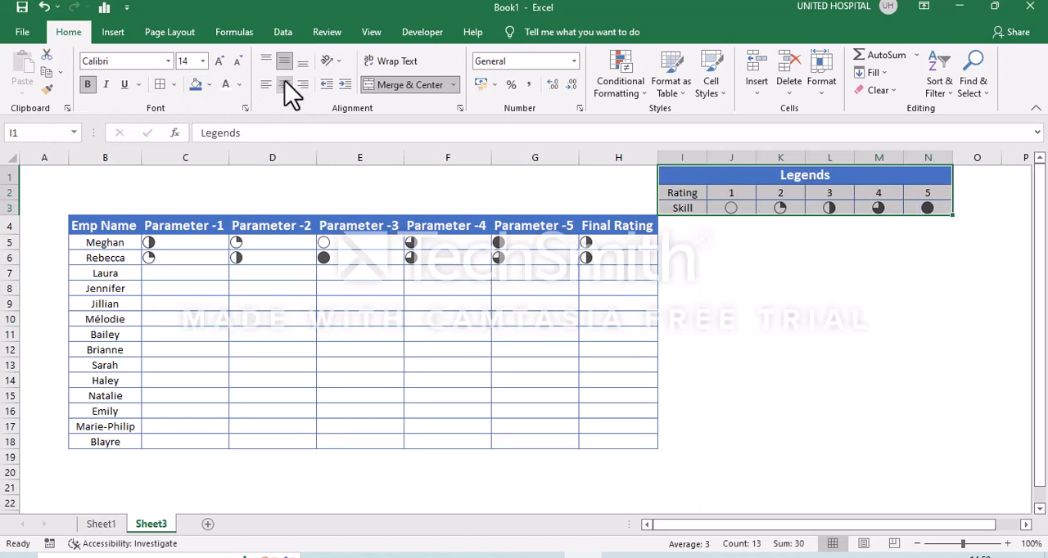
pyautogui.click(741, 276)
# Copy the legend range I1:N3 and paste it as a picture at E1, above the skill table.
pyautogui.click(706, 176)
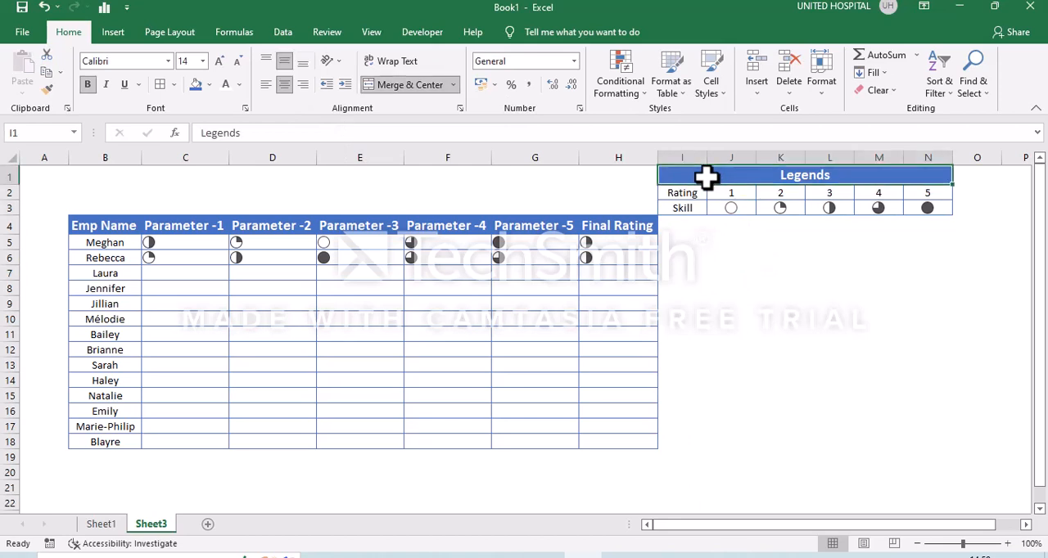
pyautogui.hotkey('shift', 'Down')
pyautogui.hotkey('shift', 'Down')
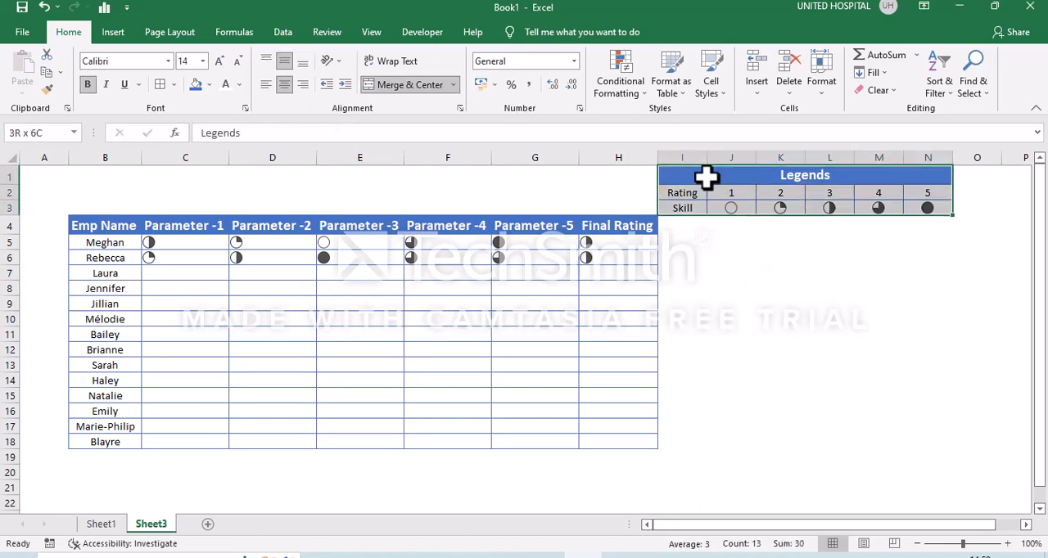
pyautogui.hotkey('ctrl', 'c')
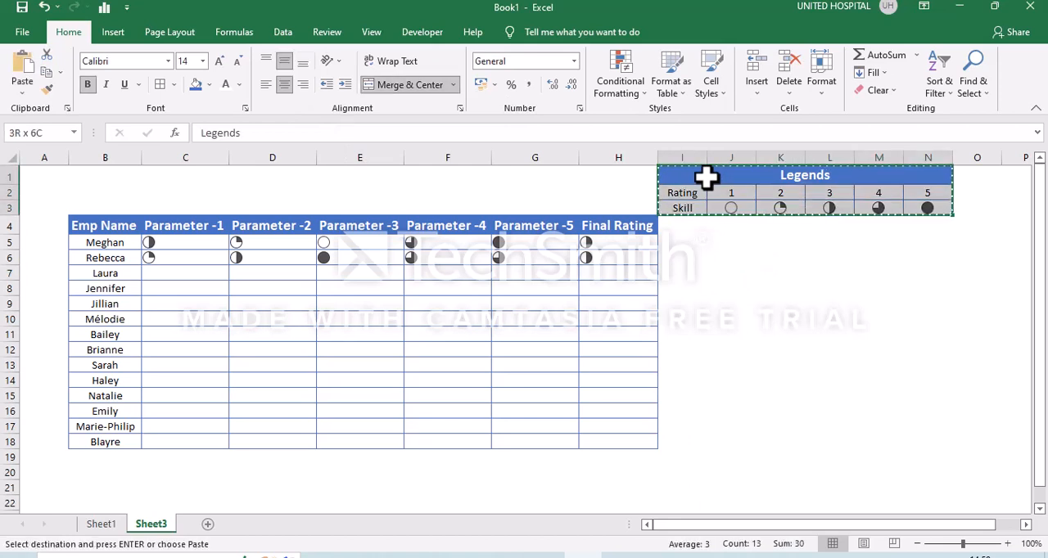
pyautogui.click(399, 176)
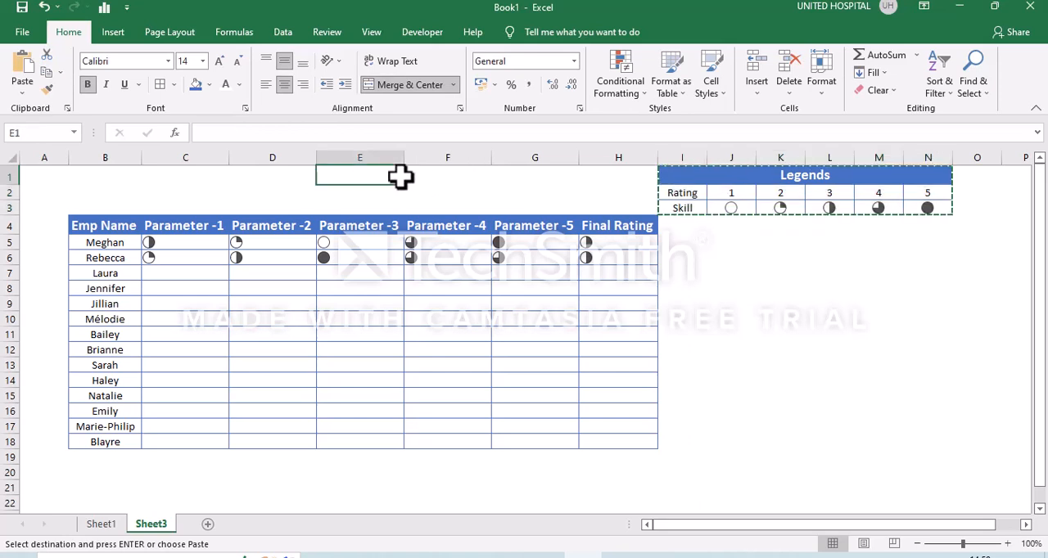
pyautogui.rightClick(399, 176)
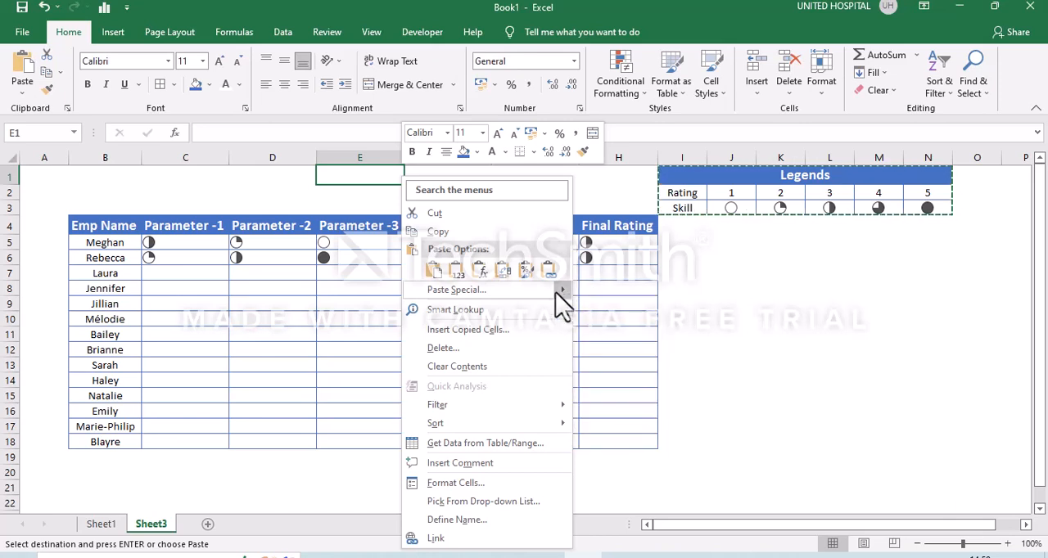
pyautogui.moveTo(559, 301)
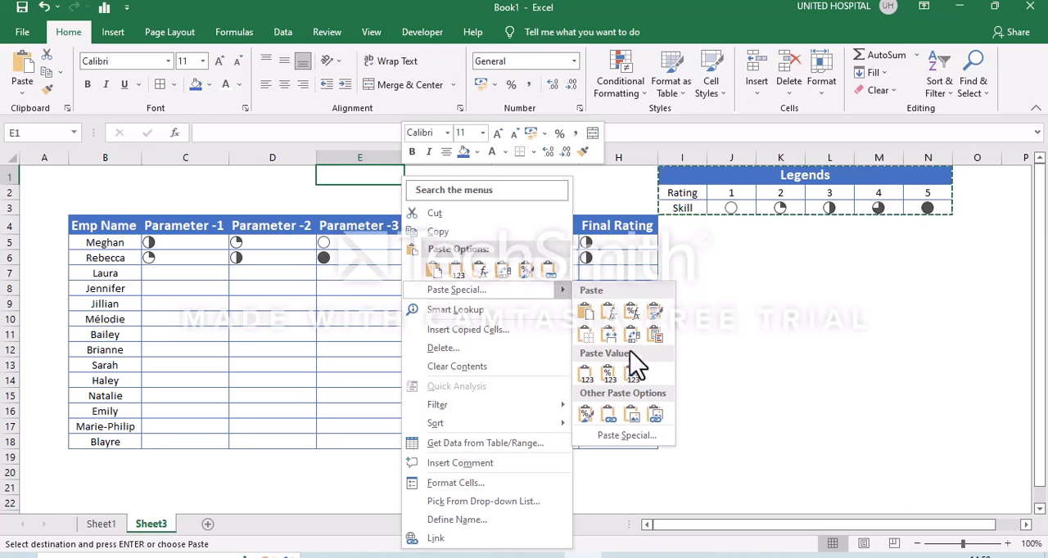
pyautogui.click(630, 415)
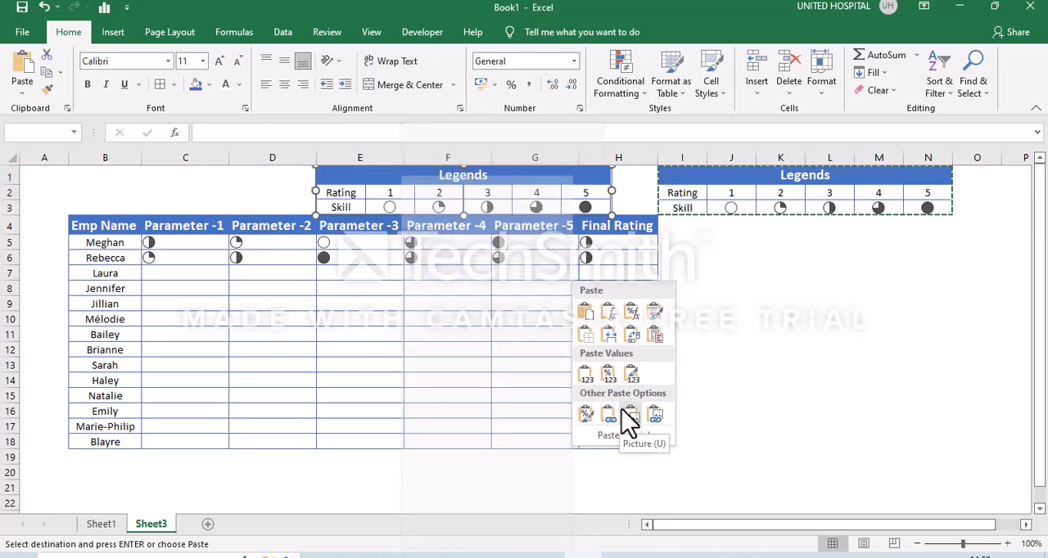
pyautogui.click(631, 416)
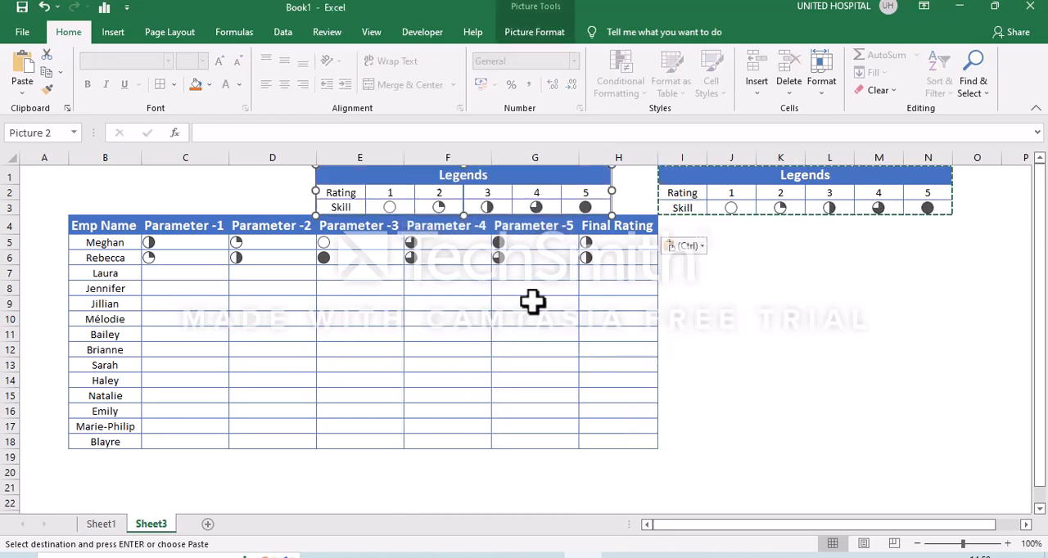
# Delete columns I to P, which hold the original legend cells.
pyautogui.click(749, 285)
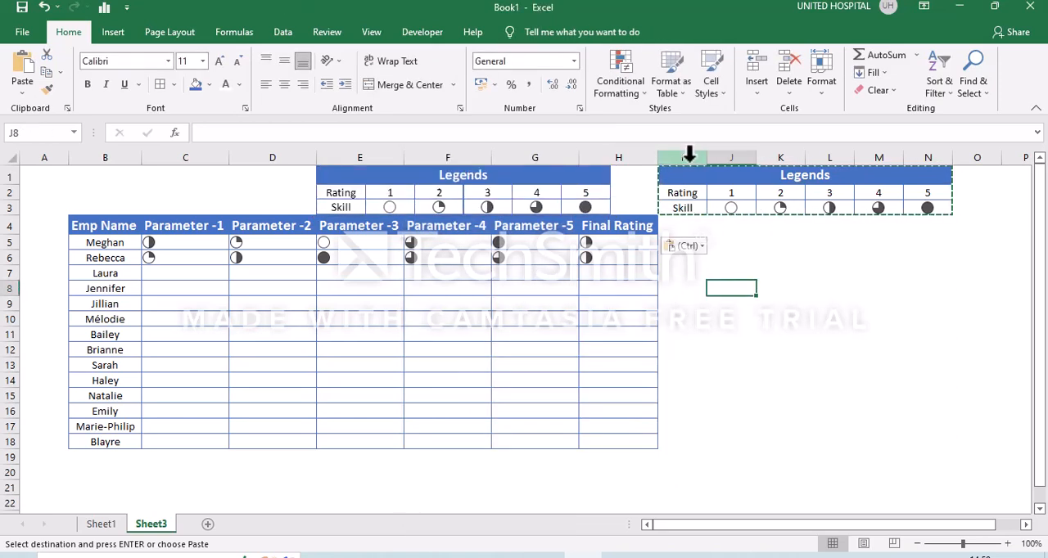
pyautogui.click(689, 155)
pyautogui.hotkey('shift', 'Right')
pyautogui.hotkey('shift', 'Right')
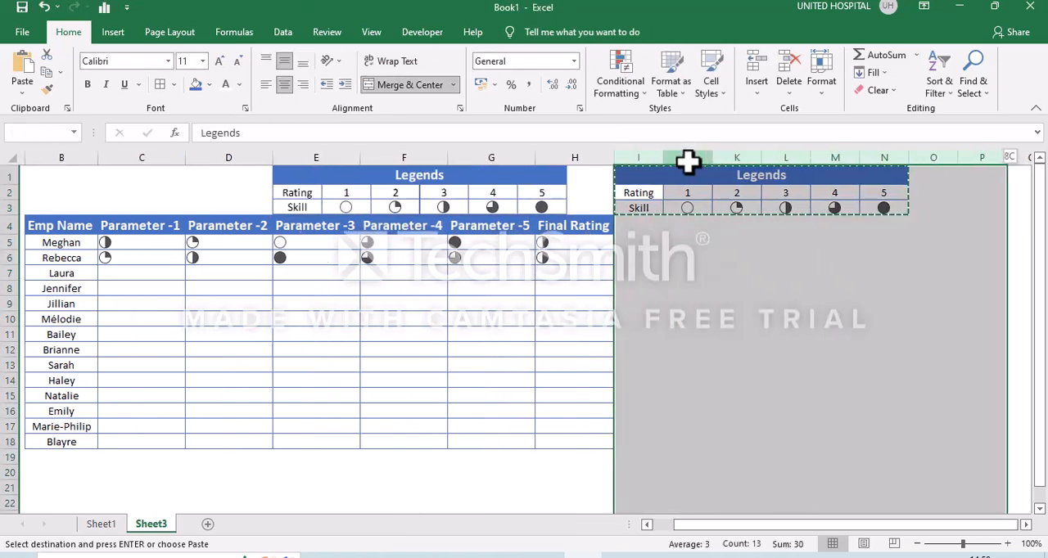
pyautogui.press('Escape')
pyautogui.hotkey('ctrl', '-')
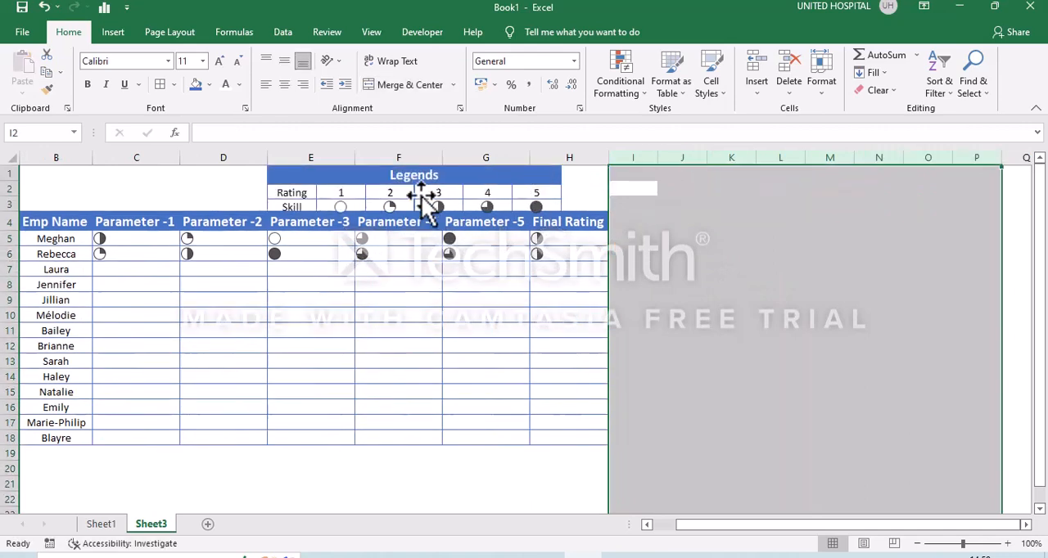
# Insert two blank rows above the table's header row 4.
pyautogui.click(10, 221)
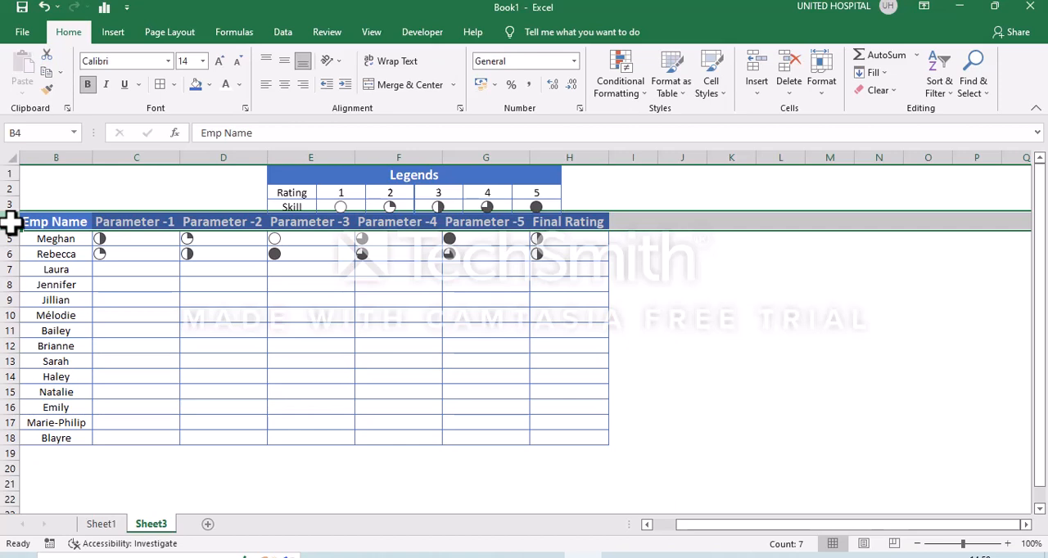
pyautogui.hotkey('ctrl', '+')
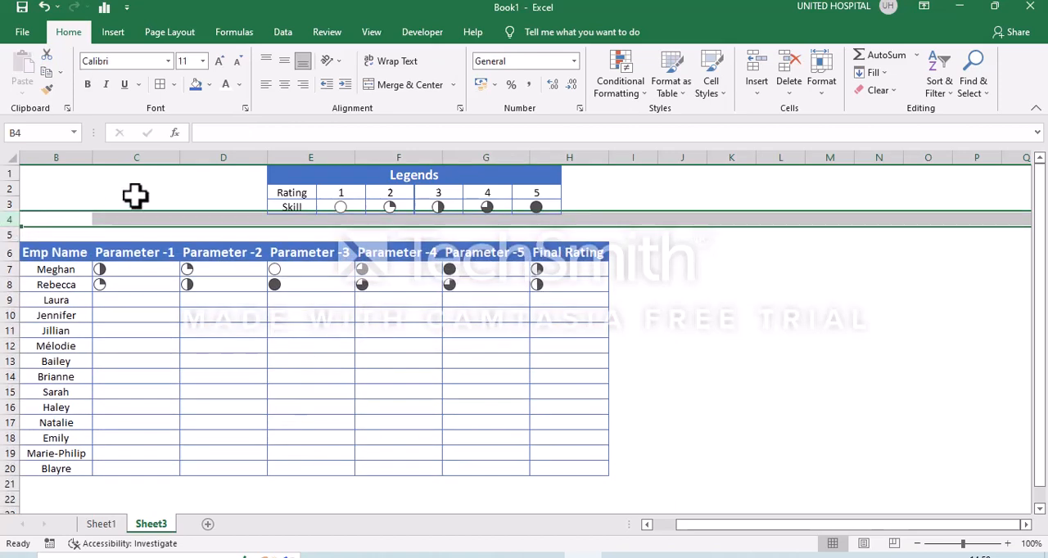
pyautogui.click(115, 254)
# Move the legend picture to the right so it sits above the Parameter -4 to Final Rating columns.
pyautogui.click(346, 170)
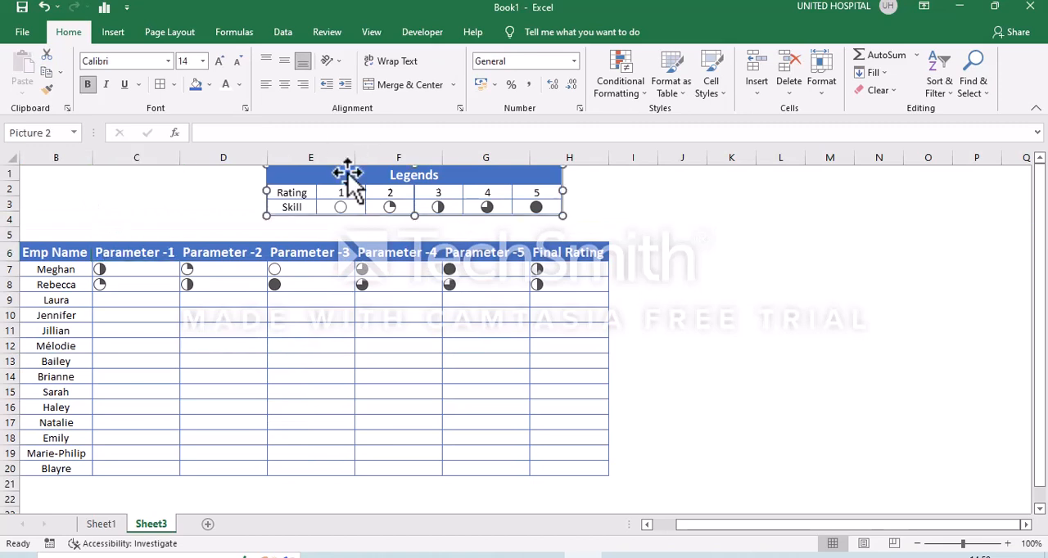
pyautogui.moveTo(346, 171); pyautogui.dragTo(411, 172)
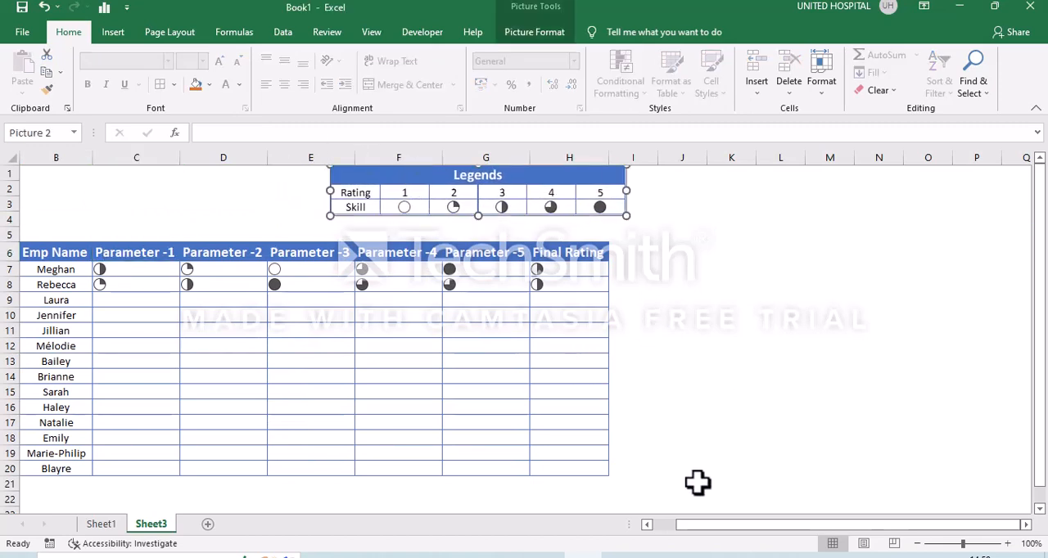
pyautogui.moveTo(664, 524); pyautogui.dragTo(658, 528)
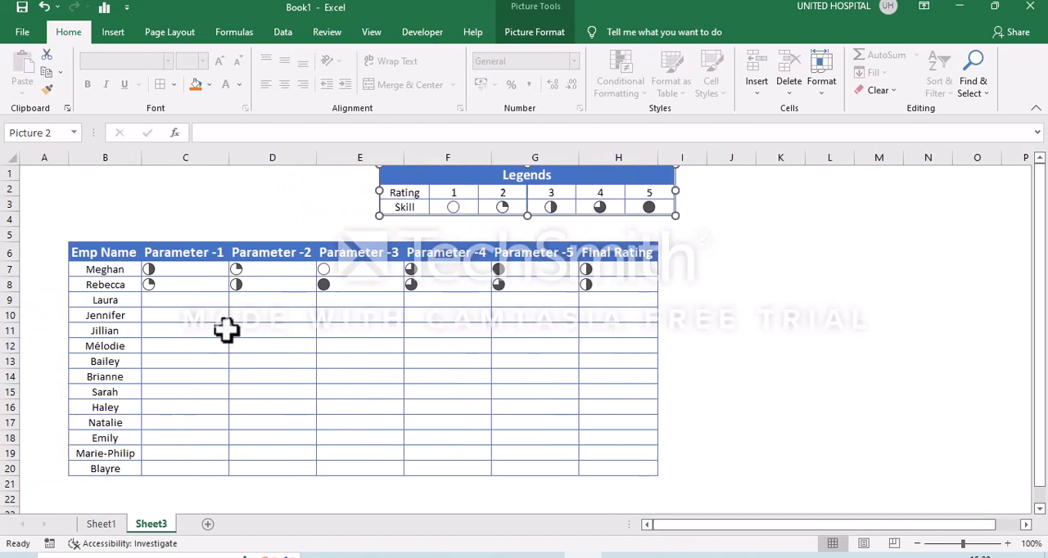
pyautogui.click(224, 330)
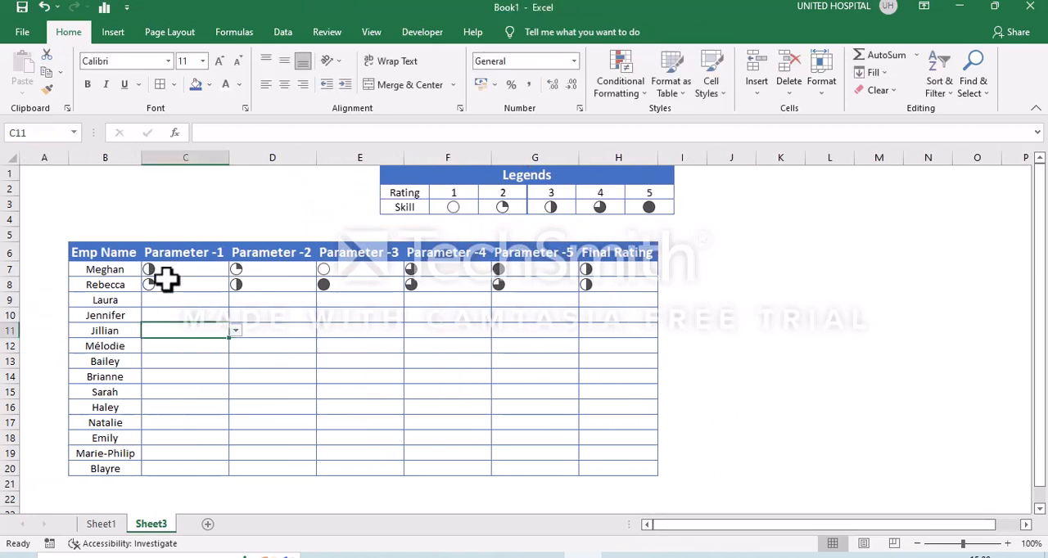
# Copy the Employee Skill Matrix title from A3 on Sheet1 and paste it into A3 on Sheet3.
pyautogui.click(105, 525)
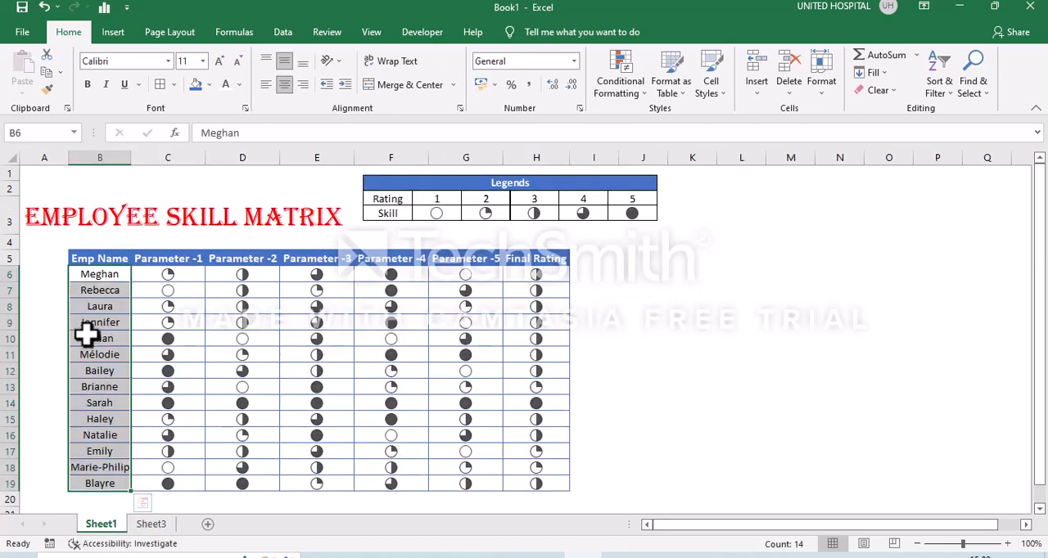
pyautogui.click(133, 221)
pyautogui.click(50, 221)
pyautogui.hotkey('ctrl', 'c')
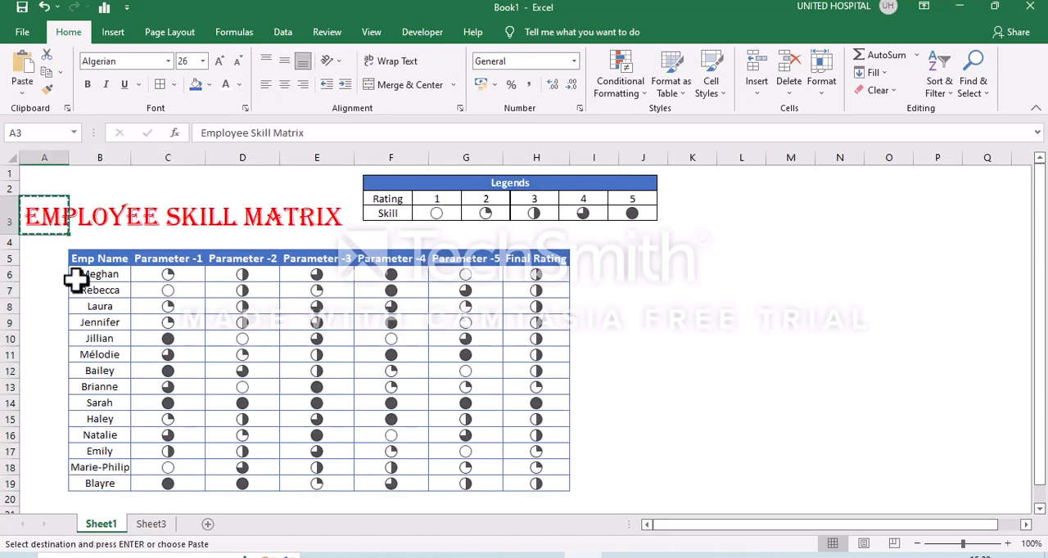
pyautogui.click(150, 526)
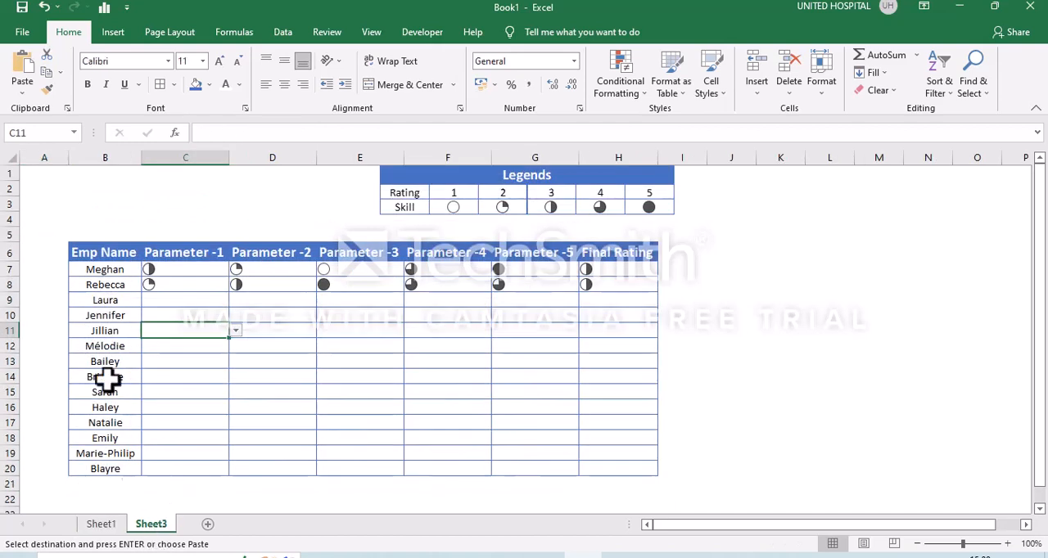
pyautogui.click(63, 209)
pyautogui.hotkey('ctrl', 'v')
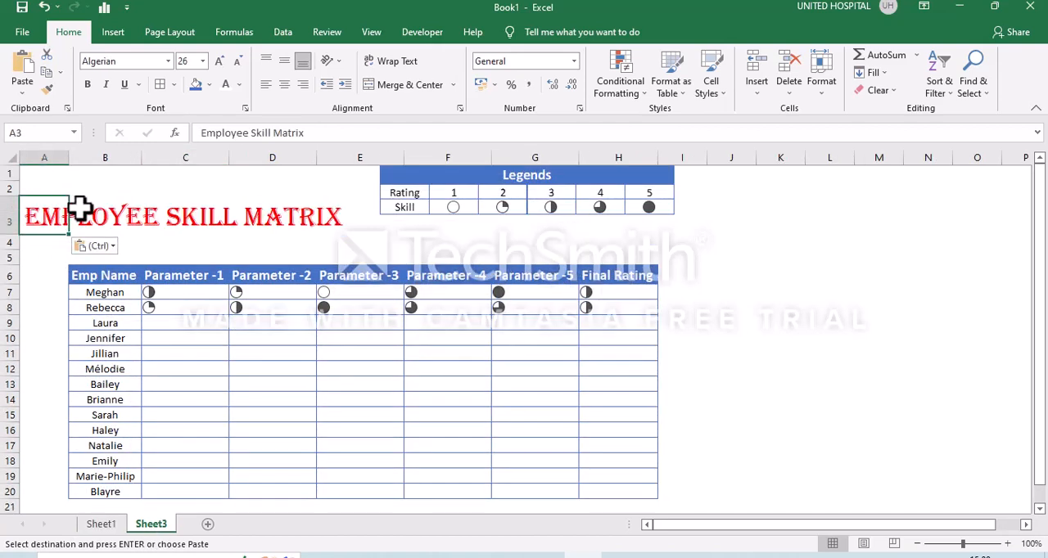
pyautogui.click(423, 242)
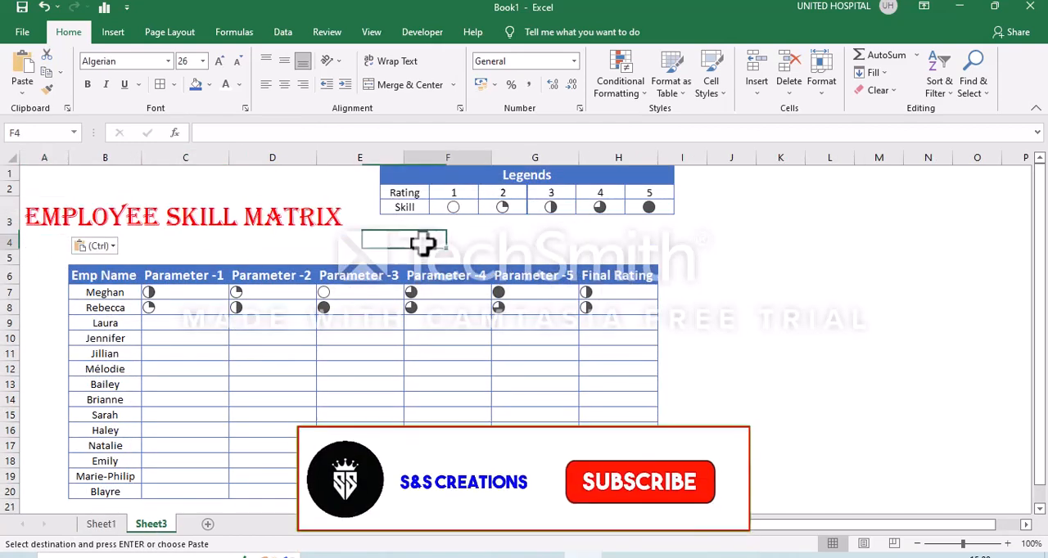